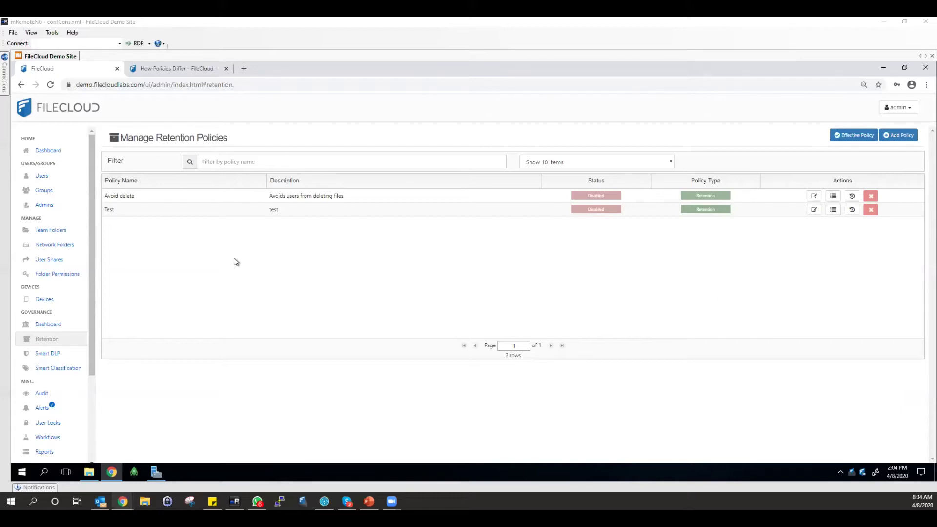
left_click(904, 135)
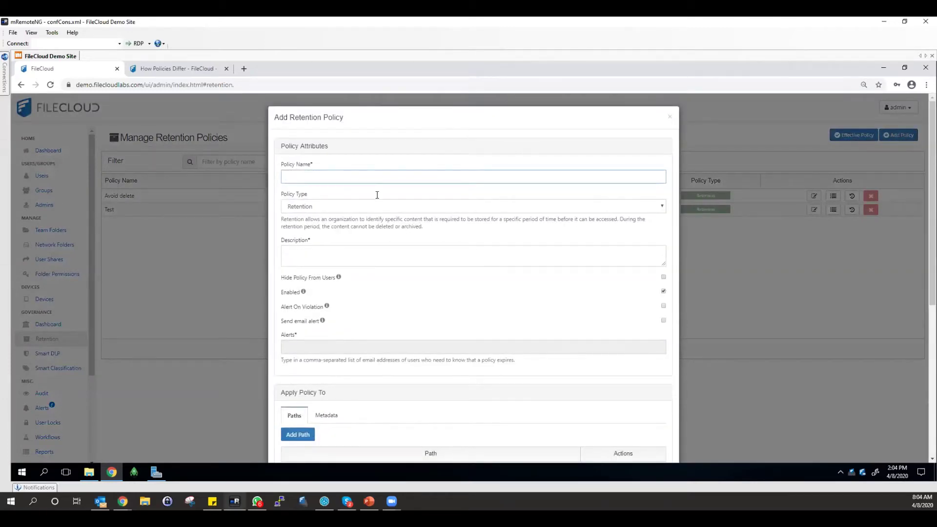
scroll(367, 143, "down", 1)
type("AnyName")
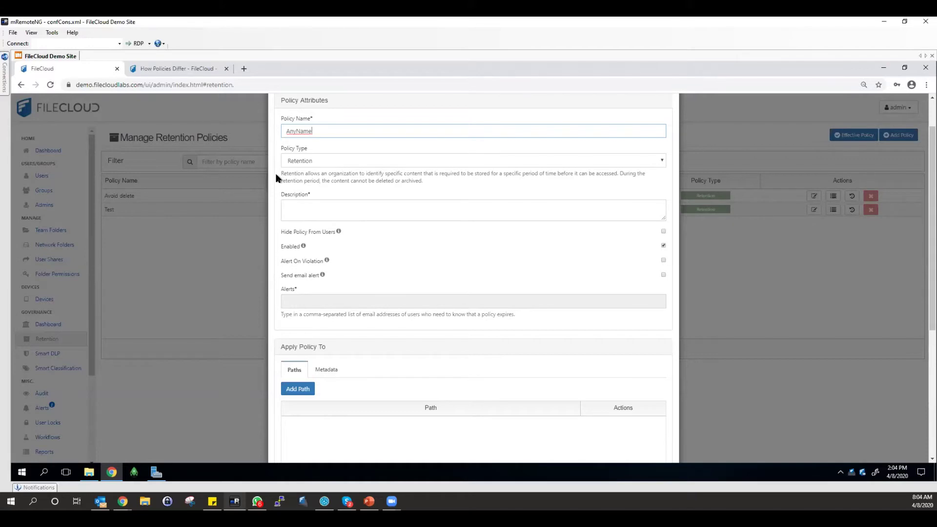
scroll(314, 213, "down", 1)
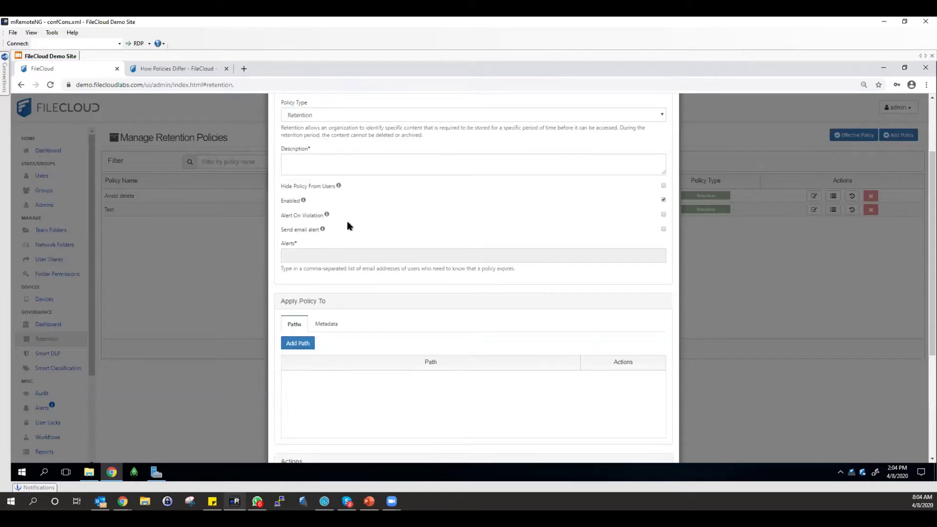
left_click(310, 342)
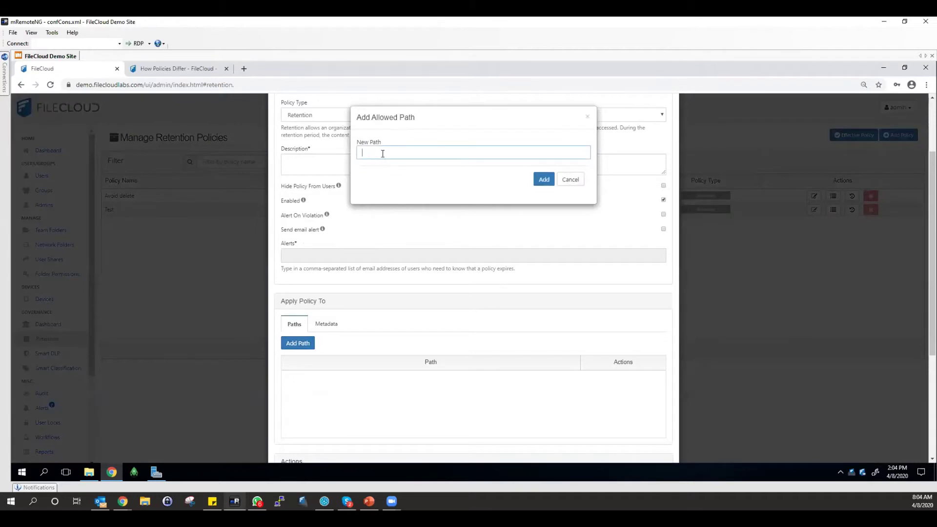
type("/teamfolder/Nameof Folder")
left_click(574, 183)
scroll(663, 313, "down", 4)
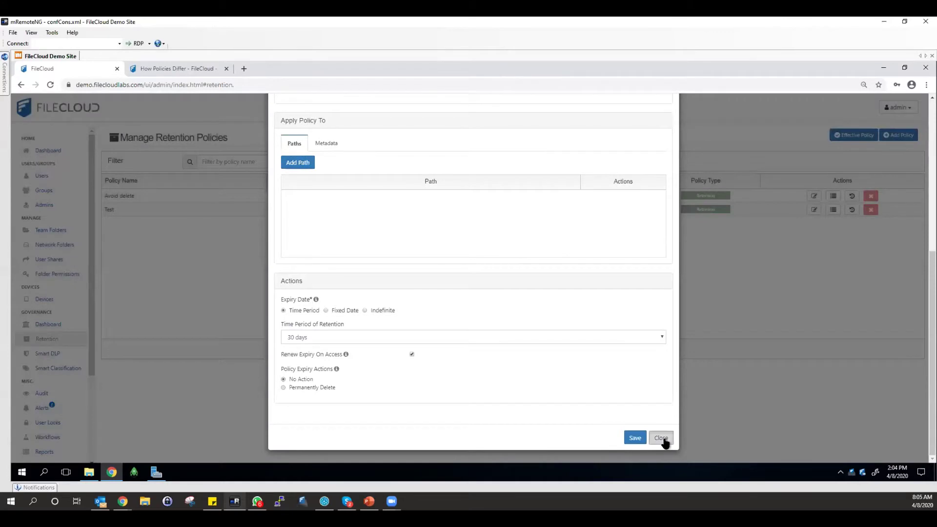
left_click(662, 438)
left_click(544, 171)
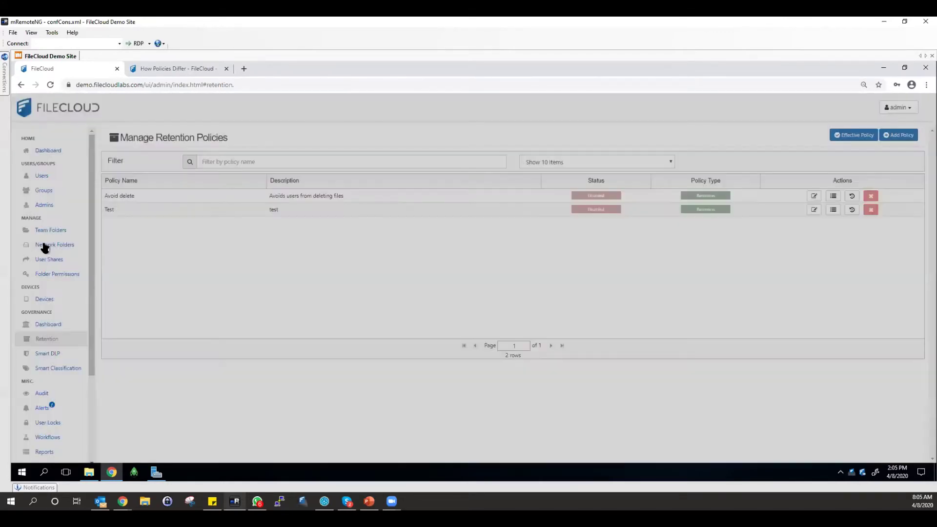
Copy the FileCloud Webinar team folder's full path and go back to Retention policies.
left_click(49, 230)
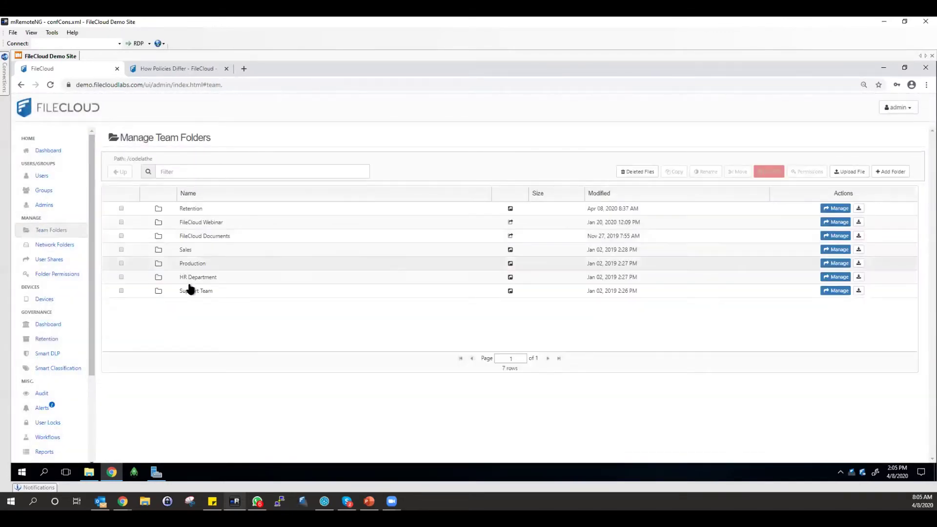
left_click(192, 223)
left_click_drag(201, 160, 125, 160)
key("ctrl+c")
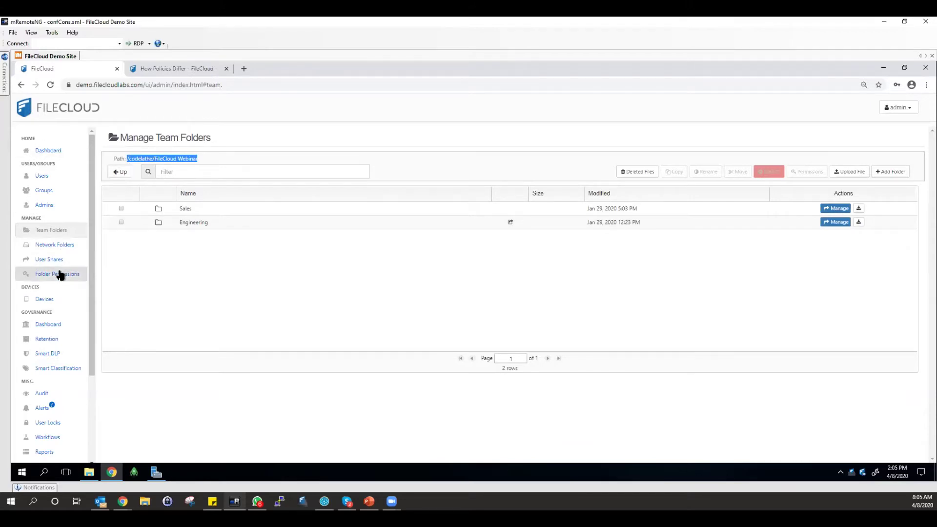
left_click(53, 341)
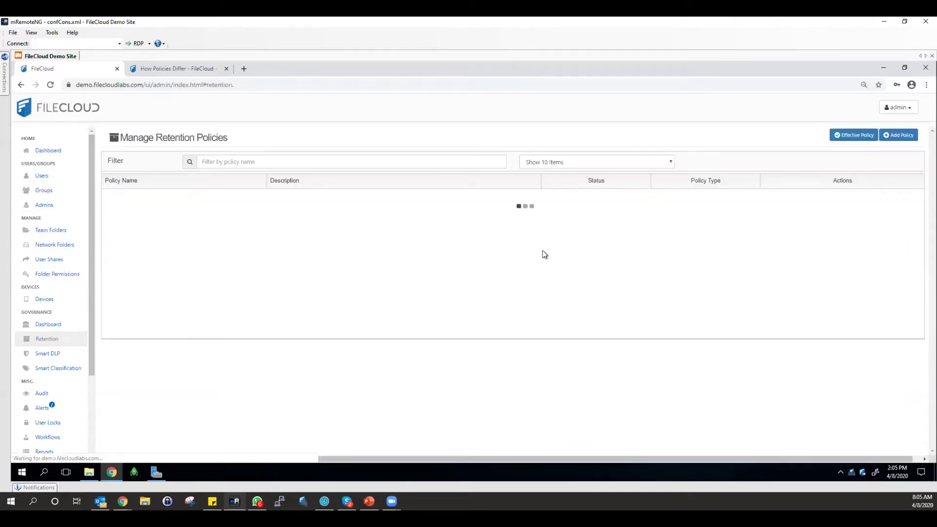
Start a new retention policy and add /codelathe/FileCloud Webinar as its path.
left_click(899, 135)
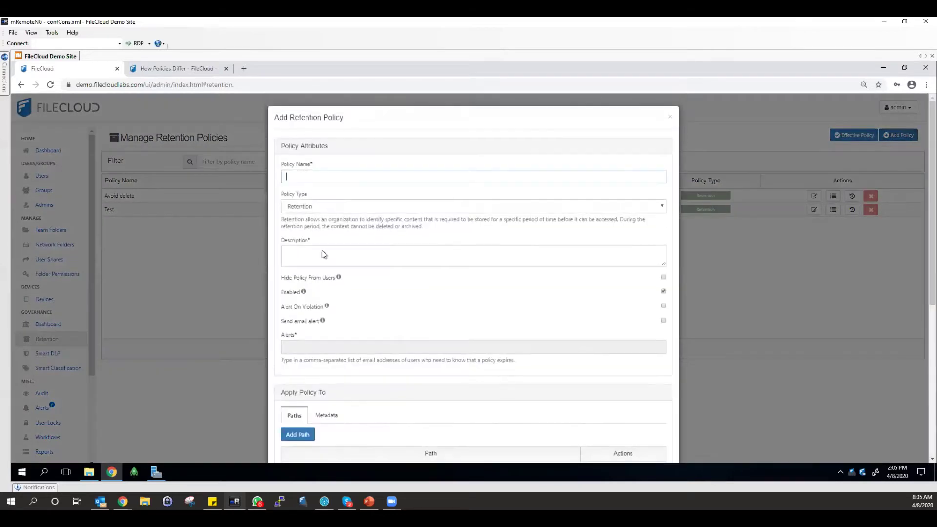
scroll(336, 359, "down", 2)
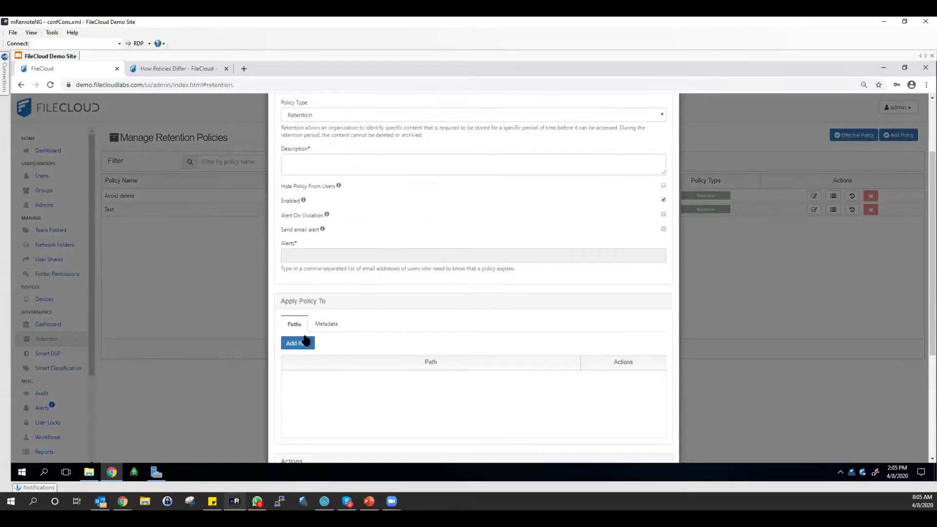
left_click(299, 344)
key("ctrl+v")
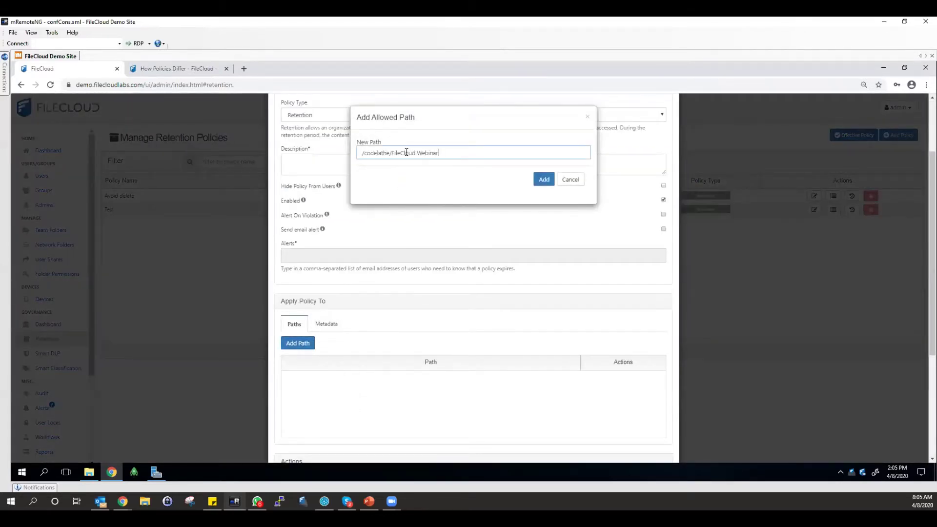
left_click(543, 181)
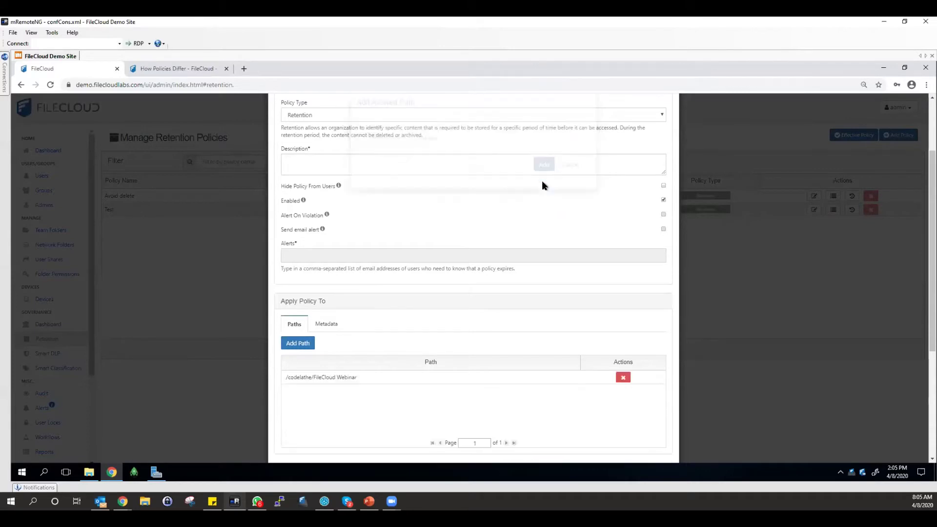
scroll(382, 249, "up", 1)
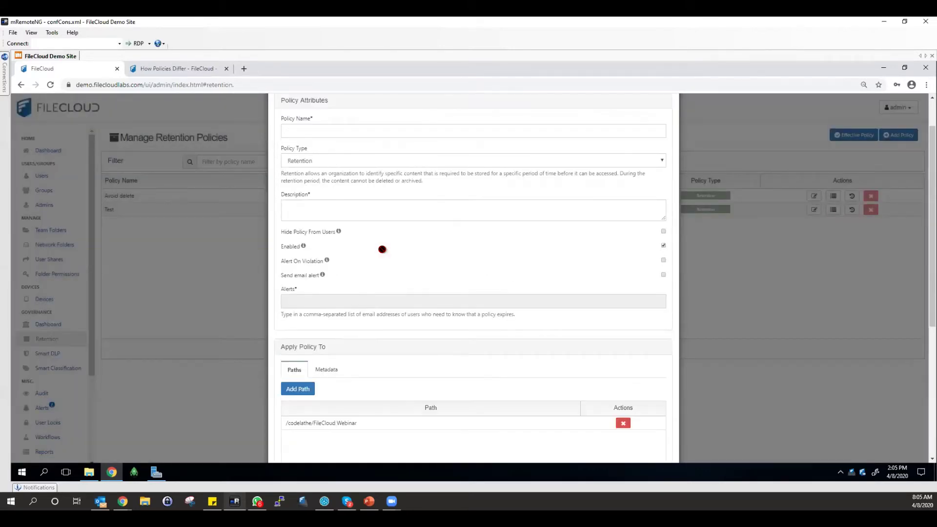
scroll(373, 262, "down", 2)
scroll(375, 259, "up", 1)
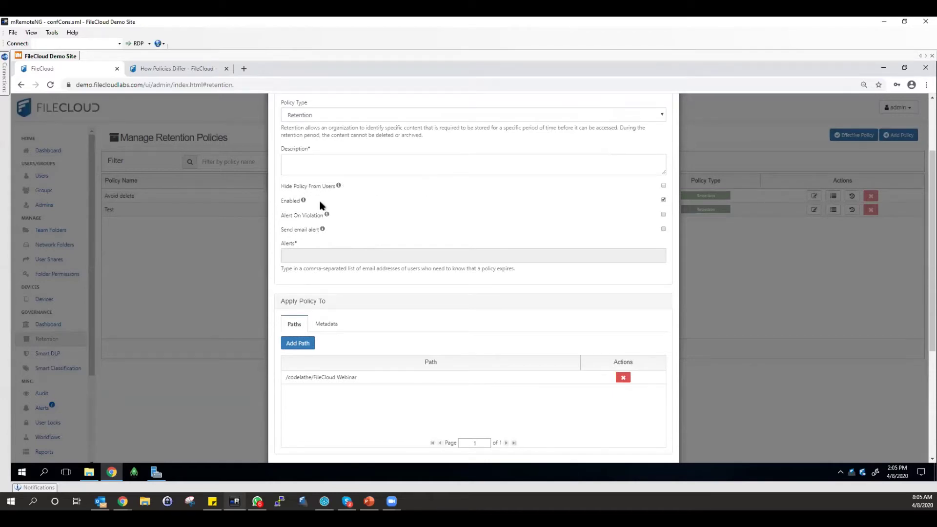
mouse_move(303, 202)
mouse_move(327, 218)
Enable Alert On Violation and Send email alert on the new policy.
left_click(663, 214)
left_click(664, 229)
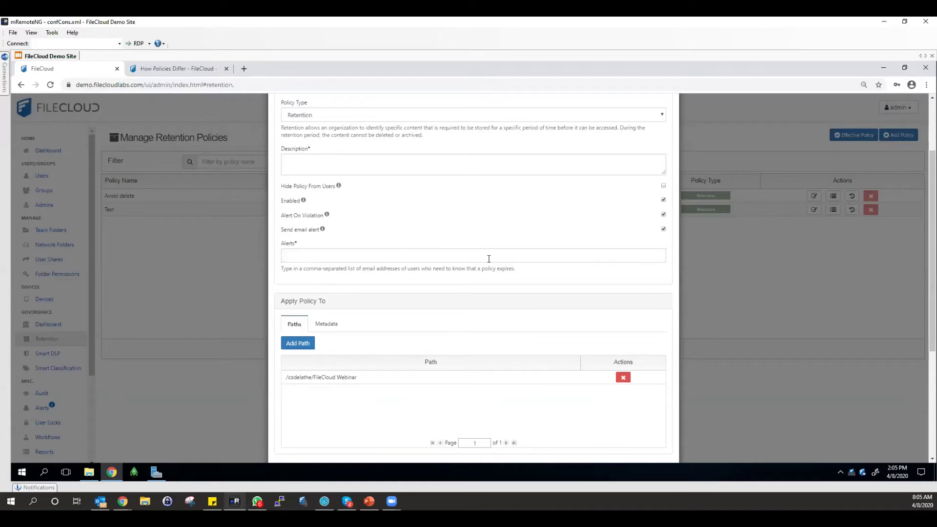
left_click(388, 259)
left_click(411, 230)
Enter two comma-separated alert recipient e-mail addresses in the Alerts field, fixing typos.
left_click(371, 251)
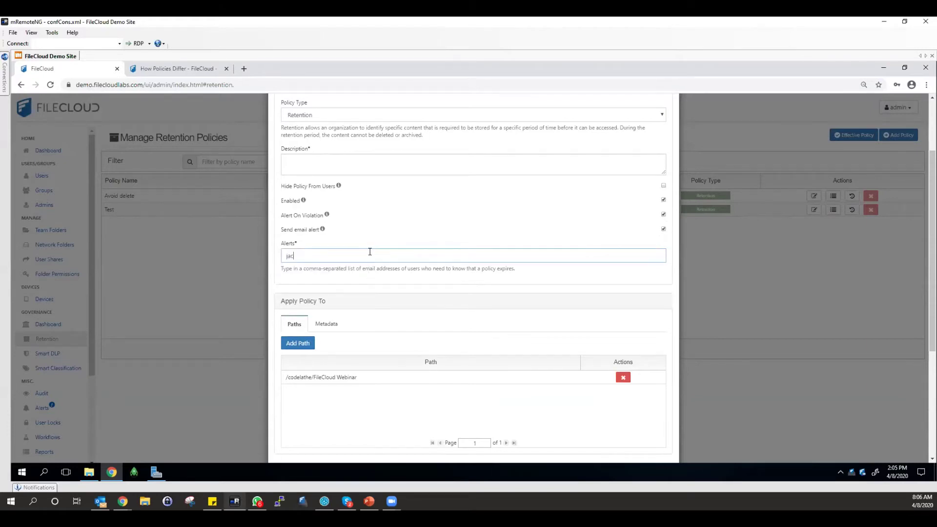
type("m,")
scroll(349, 335, "down", 4)
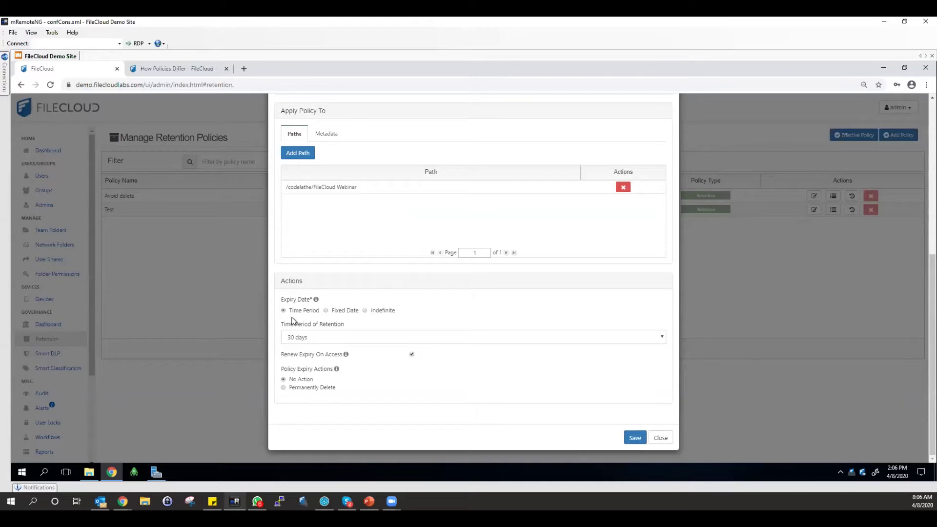
Set Time Period of Retention to Custom with No. of Days 500.
left_click(309, 338)
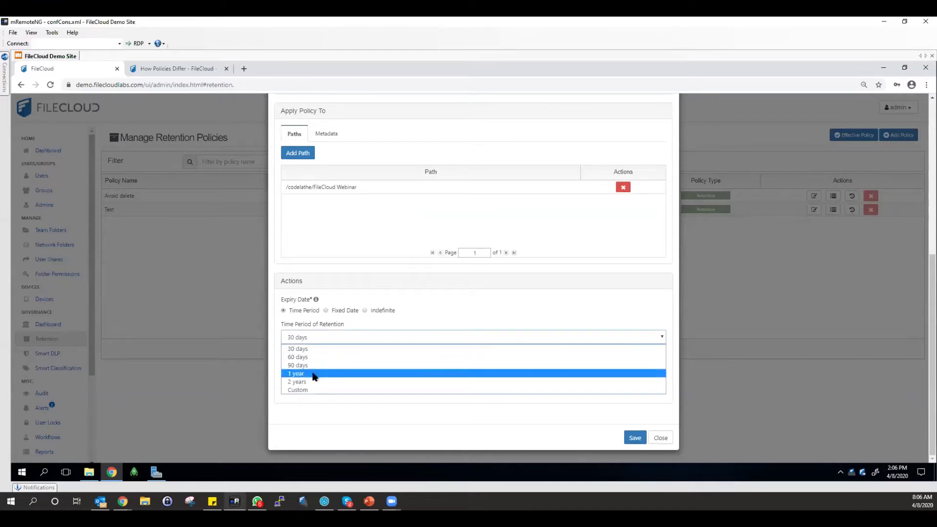
left_click(310, 391)
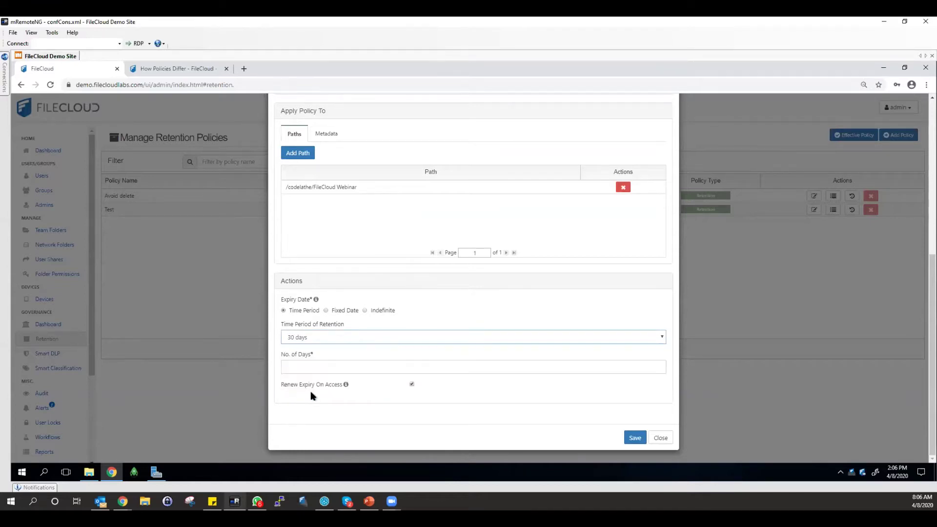
left_click(324, 367)
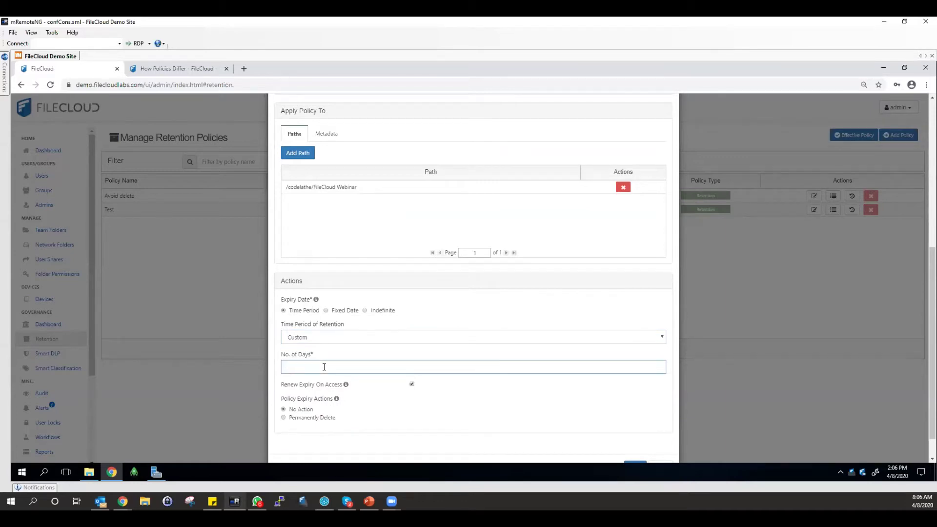
type("500")
mouse_move(337, 398)
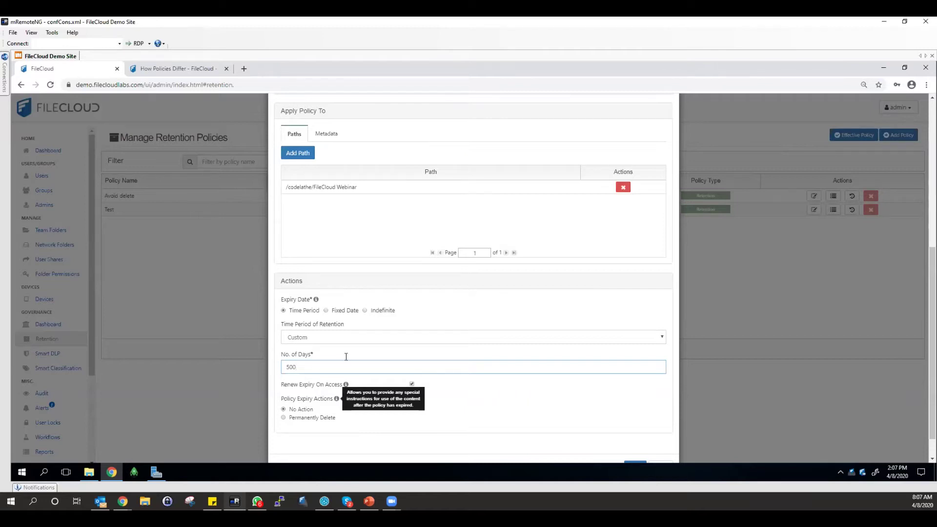
scroll(337, 399, "down", 1)
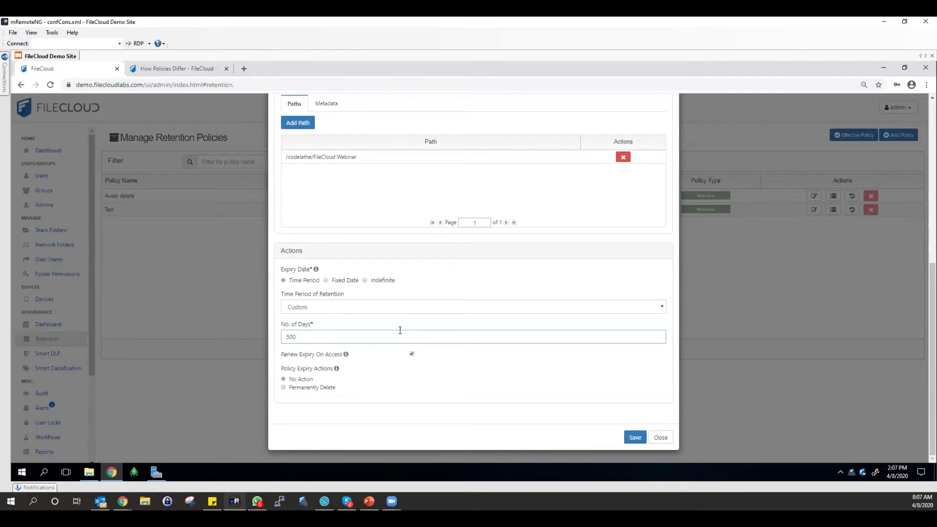
scroll(400, 331, "up", 10)
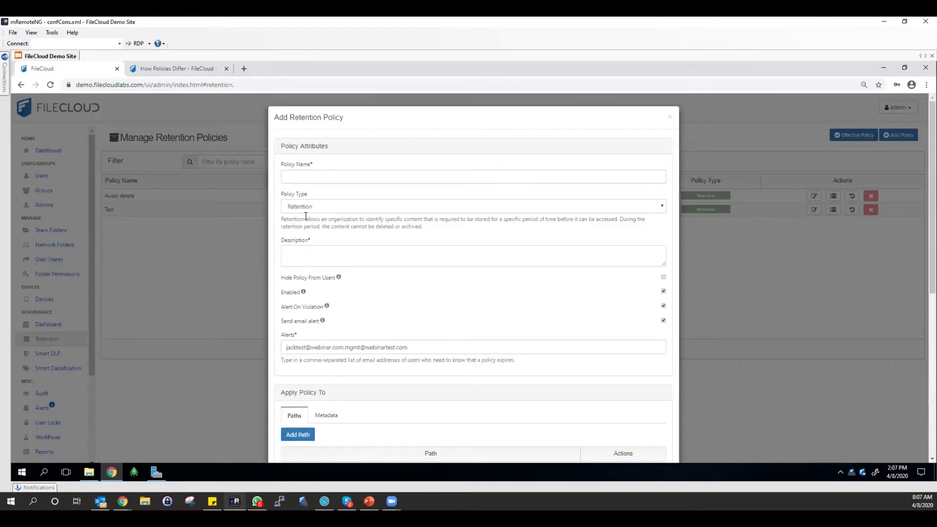
scroll(622, 396, "down", 5)
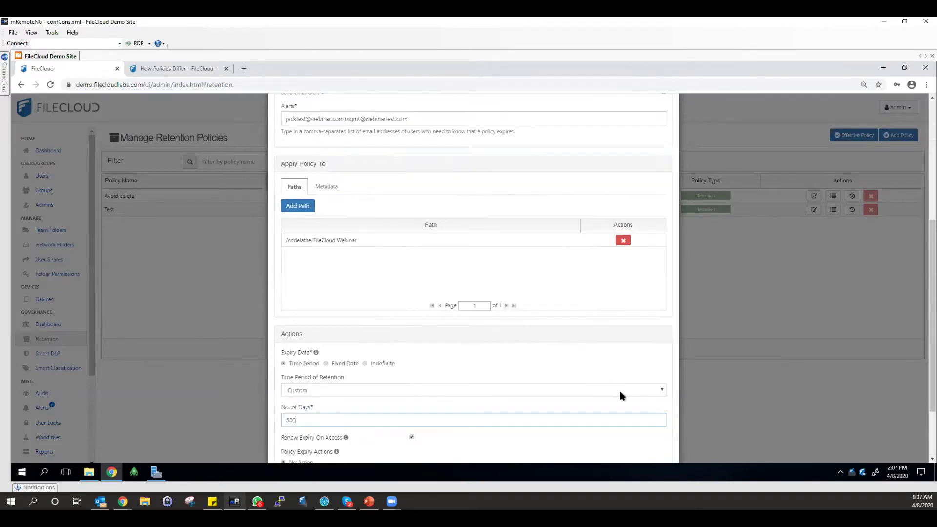
scroll(641, 419, "down", 2)
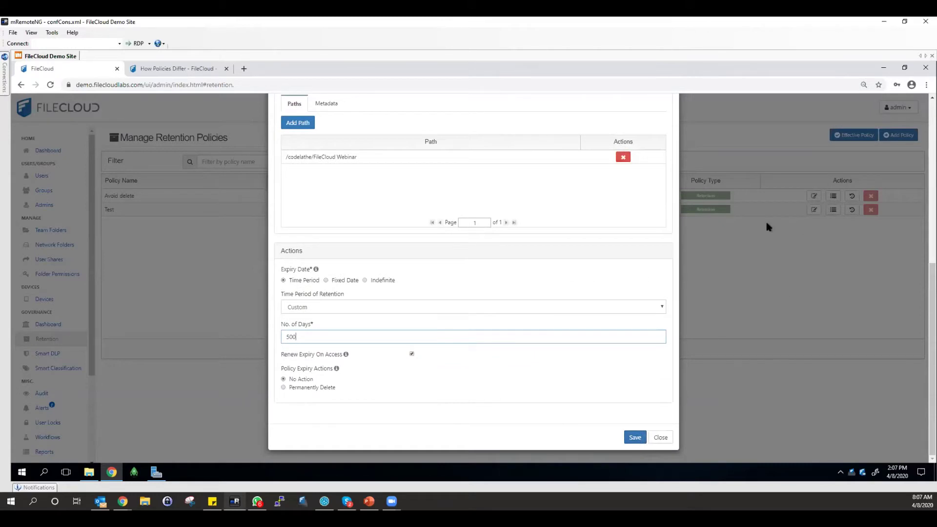
scroll(794, 229, "up", 4)
scroll(341, 180, "up", 3)
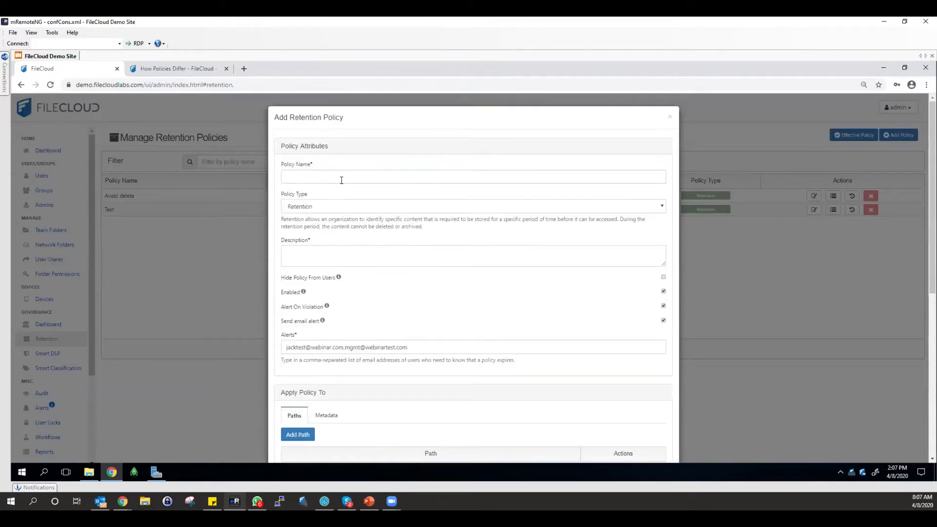
Try Archival, then Legal Hold as the policy type.
left_click(349, 207)
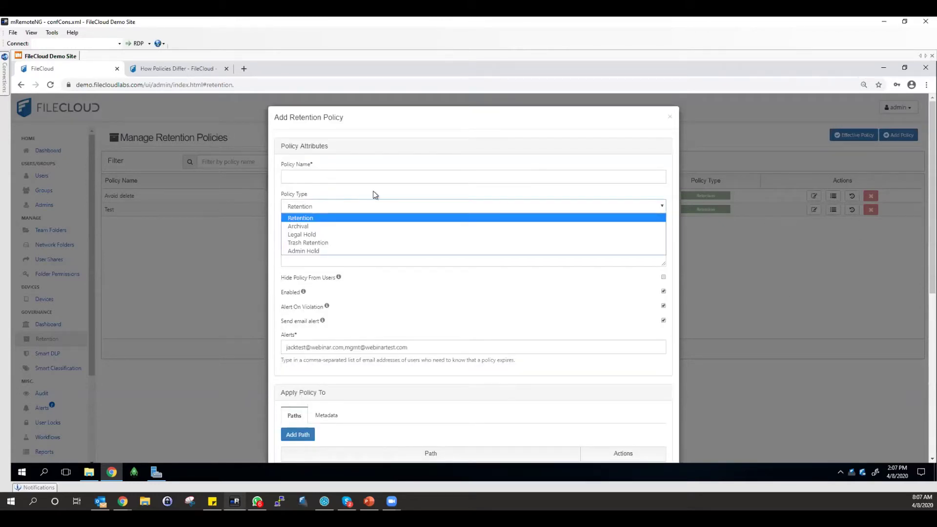
left_click(308, 227)
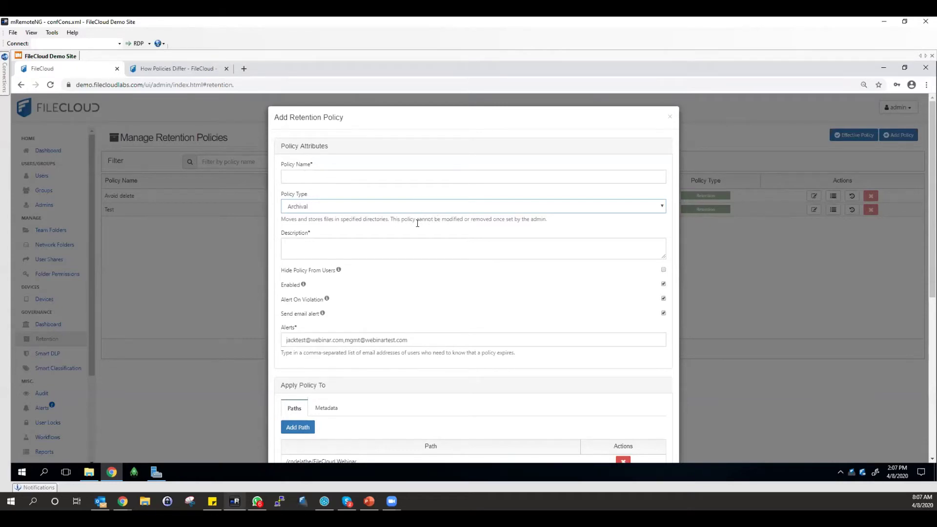
scroll(418, 225, "down", 6)
scroll(422, 235, "up", 1)
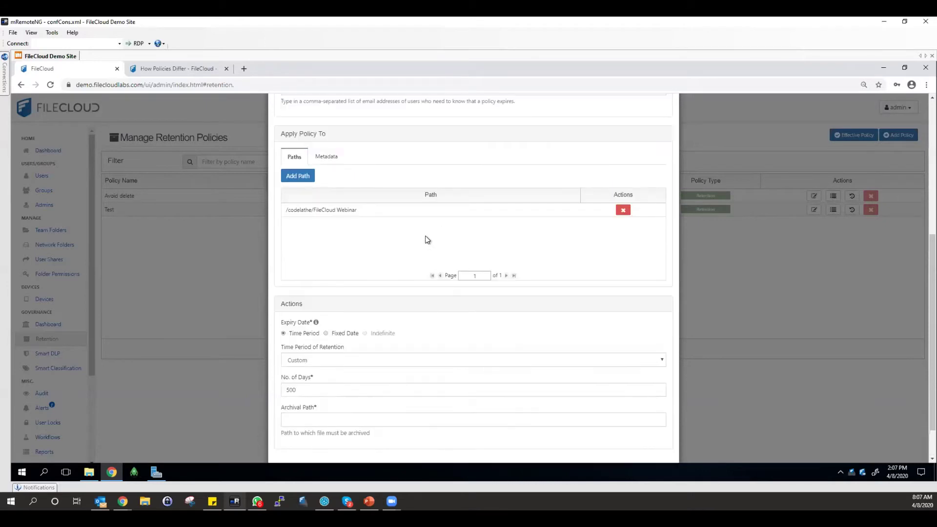
scroll(279, 290, "up", 5)
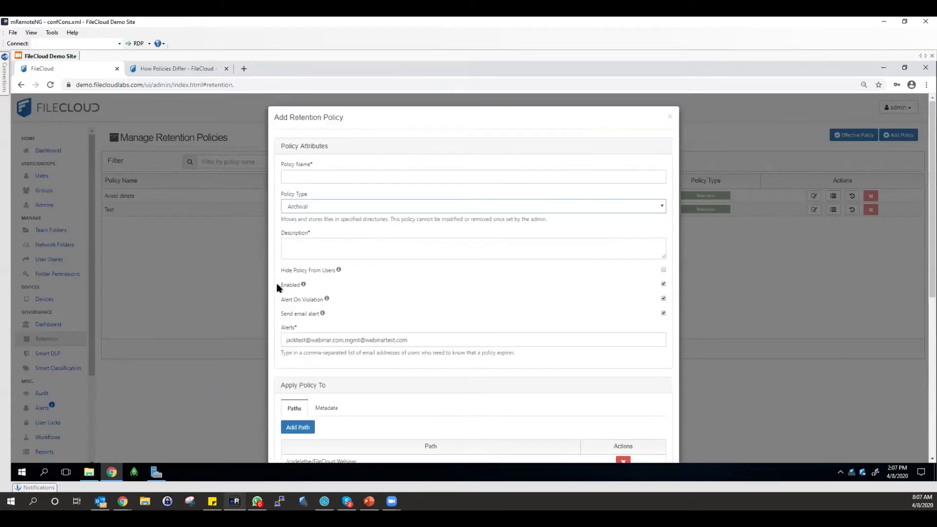
left_click(330, 207)
left_click(308, 235)
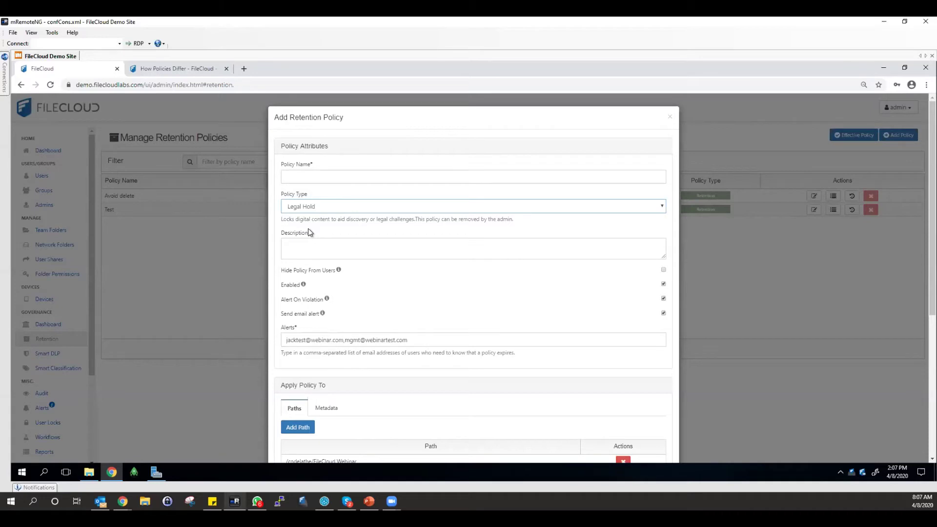
Switch the policy type to Trash Retention, then to Admin Hold.
left_click(321, 208)
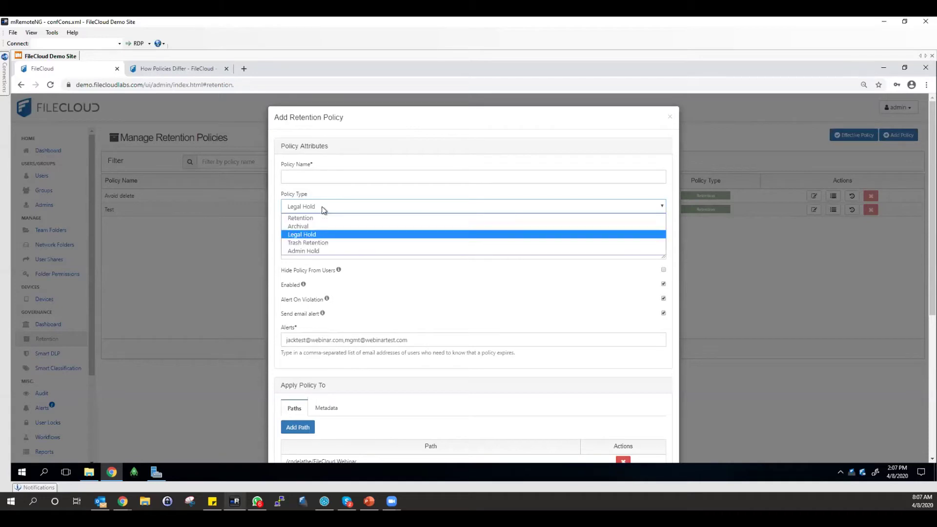
left_click(319, 242)
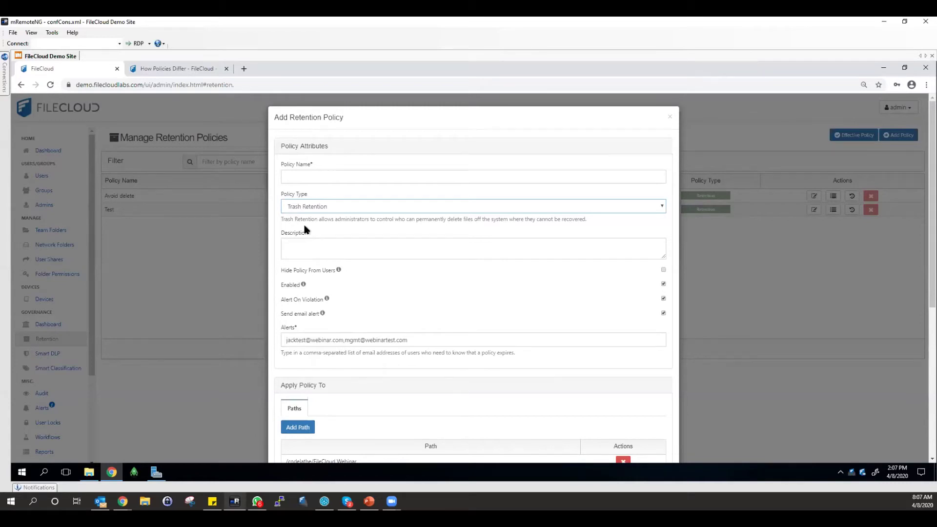
left_click(302, 210)
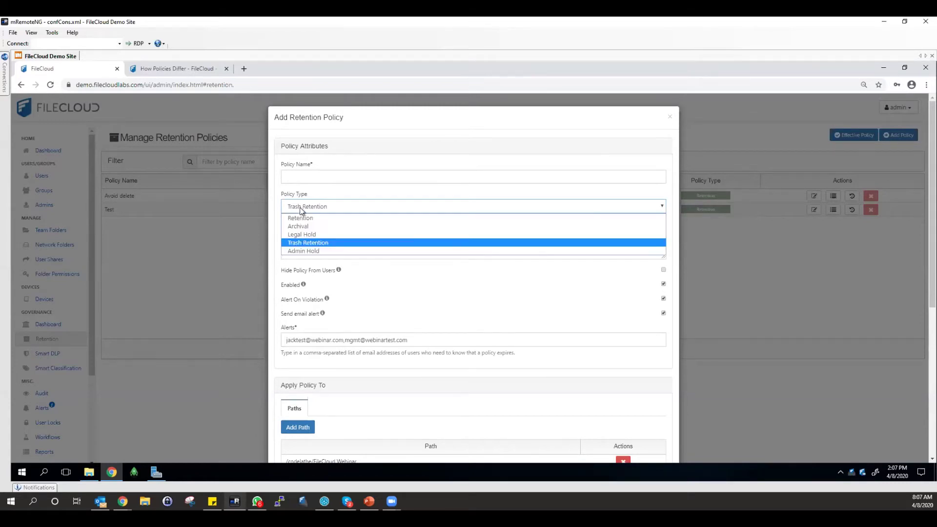
left_click(294, 251)
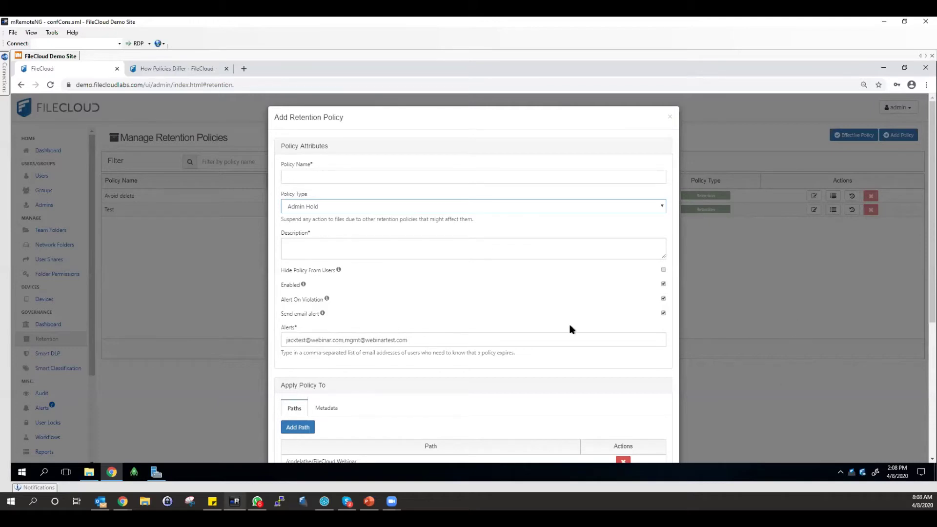
Discard the unsaved new retention policy.
left_click(670, 118)
left_click(548, 173)
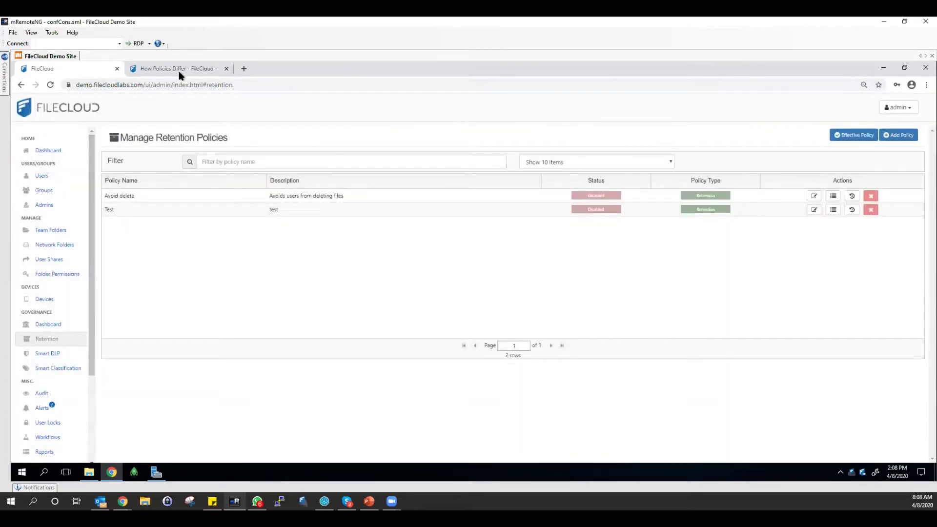
left_click(178, 69)
Select the How Policies Differ page address and scroll down the page.
left_click(187, 85)
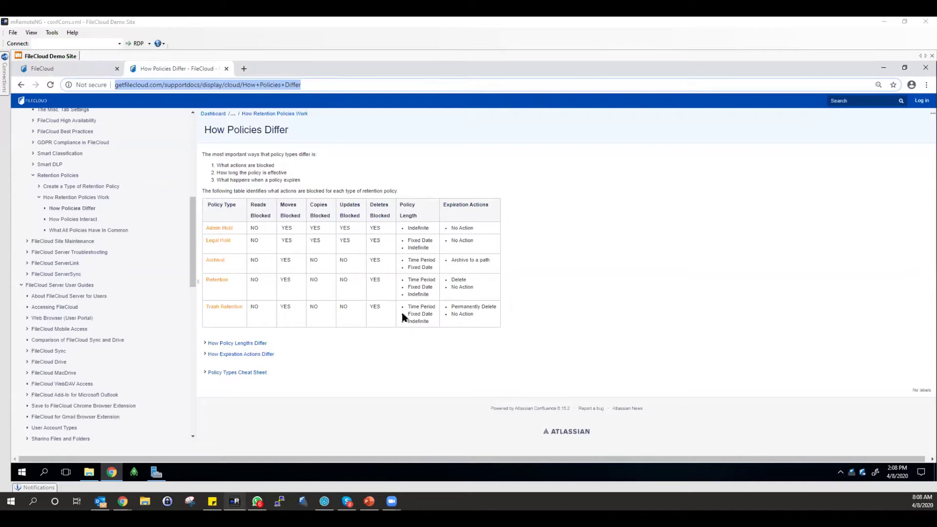
left_click(506, 294)
scroll(506, 294, "up", 1)
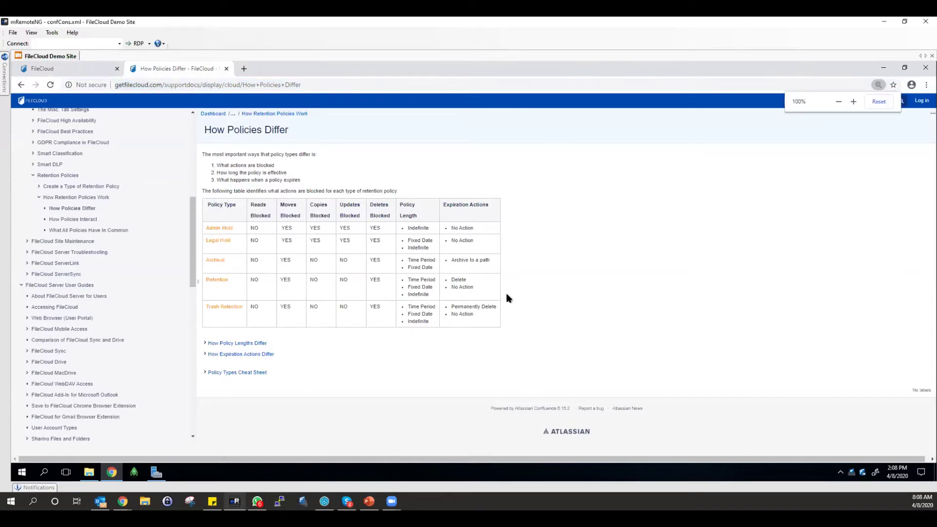
scroll(505, 294, "down", 1)
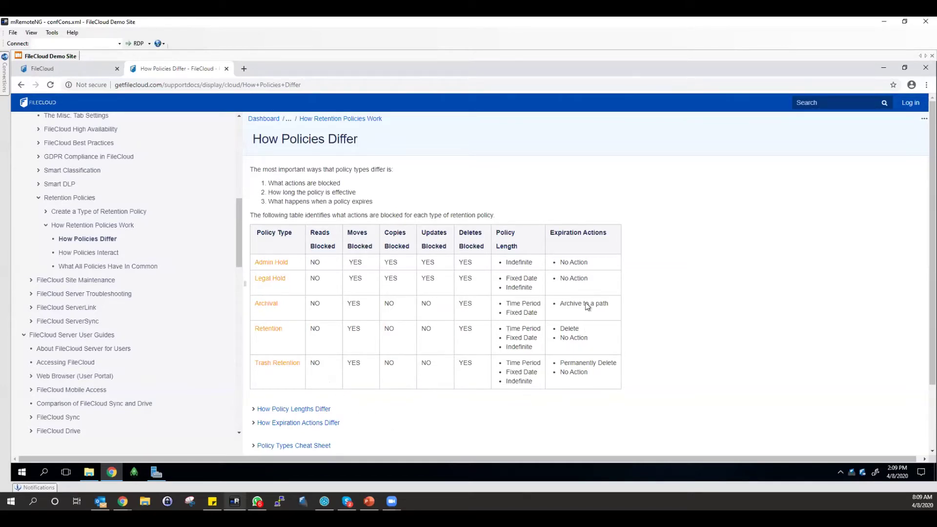
scroll(584, 317, "down", 1)
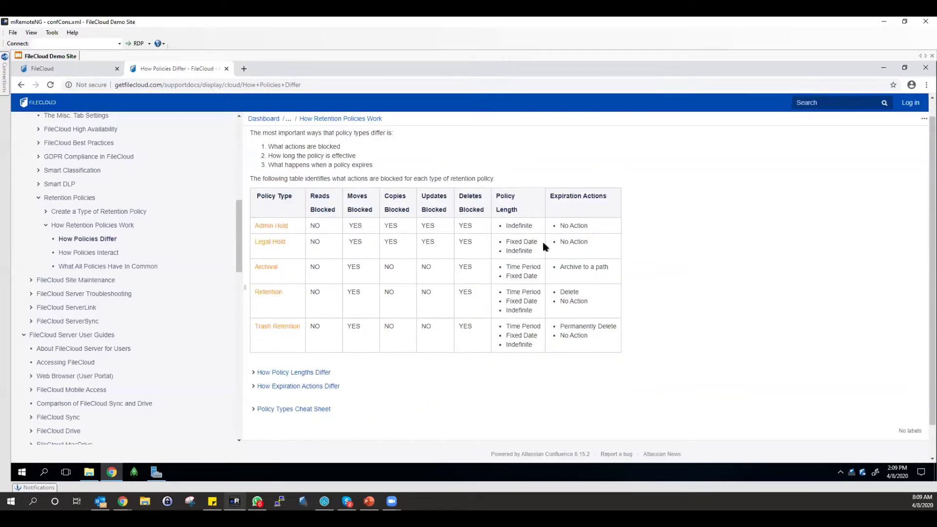
Expand the Policy Types Cheat Sheet and read its ranking from Admin Hold to Trash Retention.
left_click(257, 409)
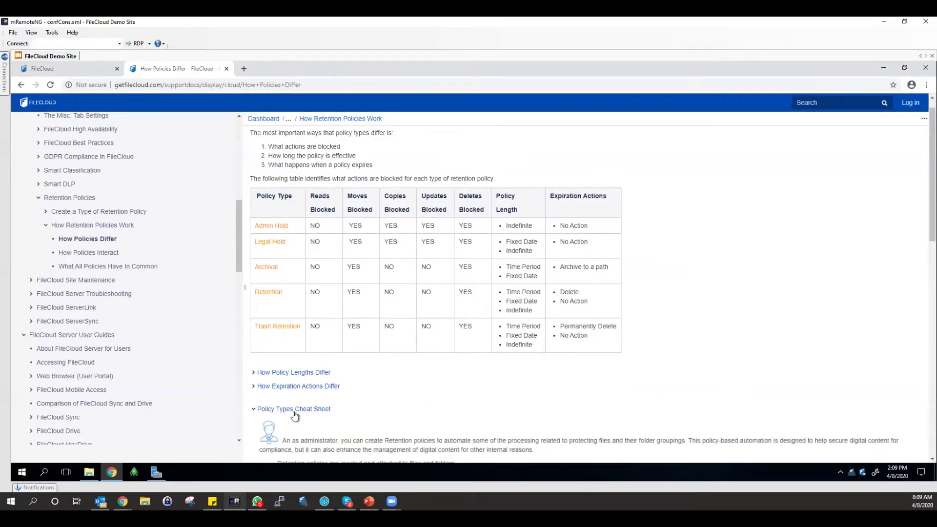
scroll(404, 284, "down", 5)
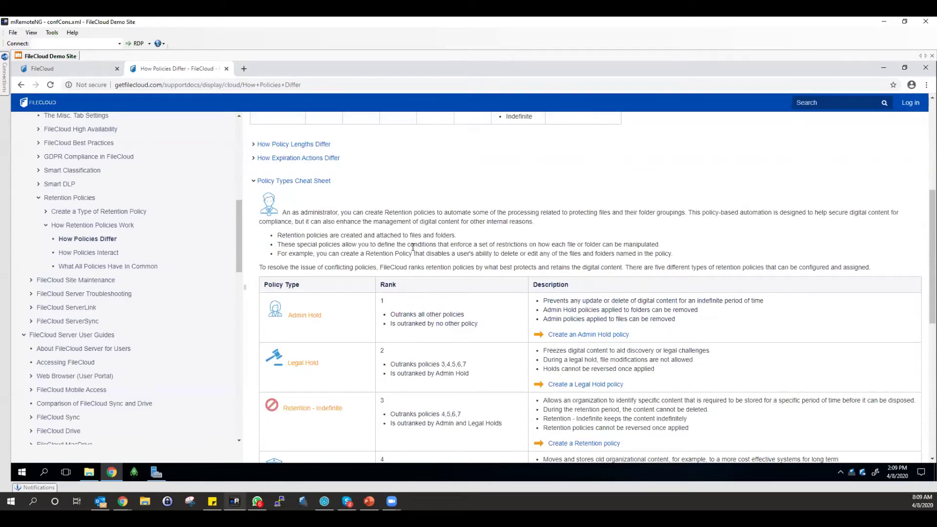
scroll(417, 246, "down", 1)
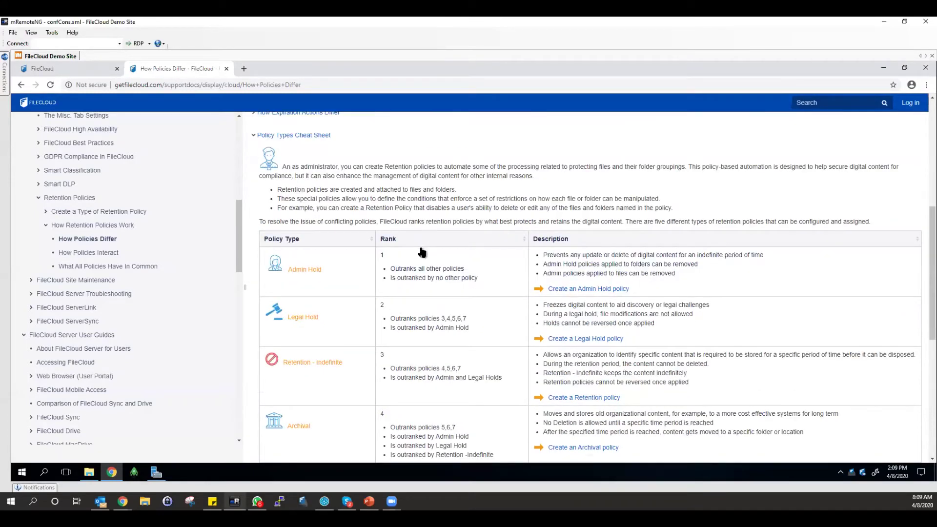
scroll(545, 266, "down", 1)
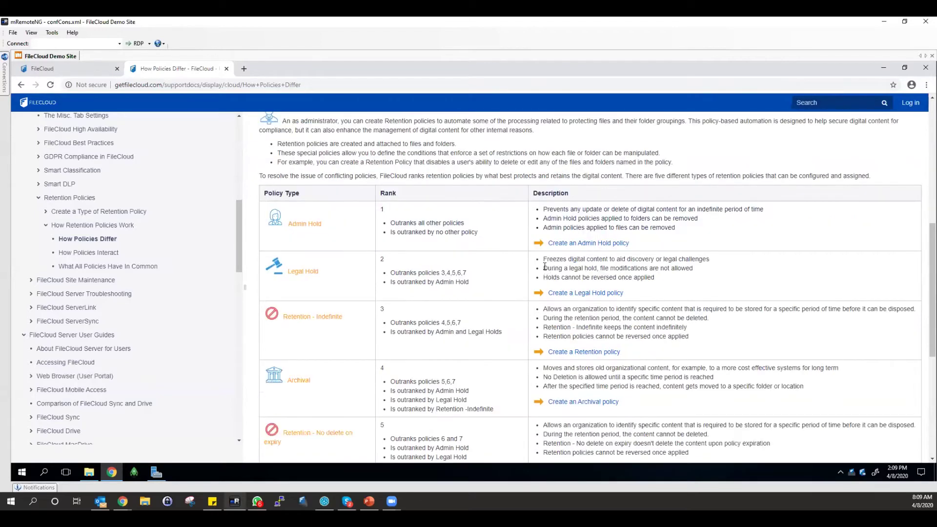
scroll(545, 267, "down", 3)
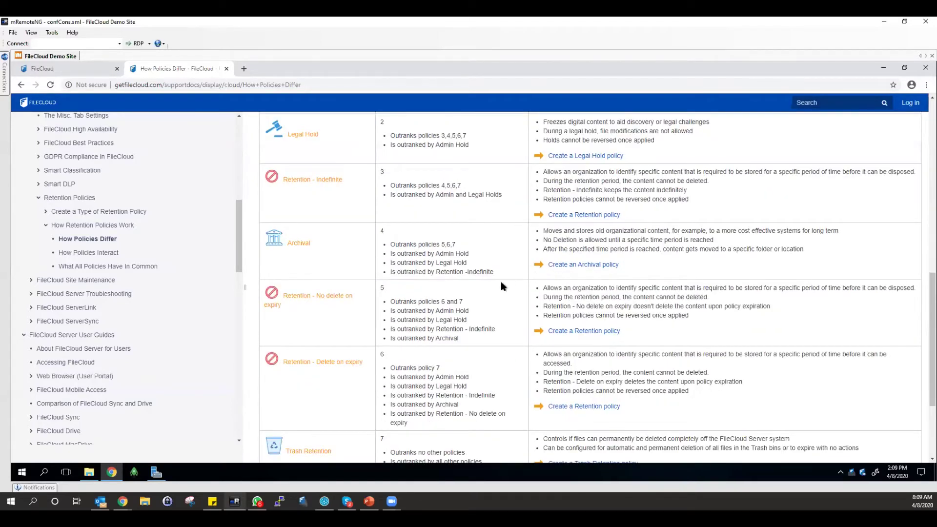
scroll(568, 288, "down", 2)
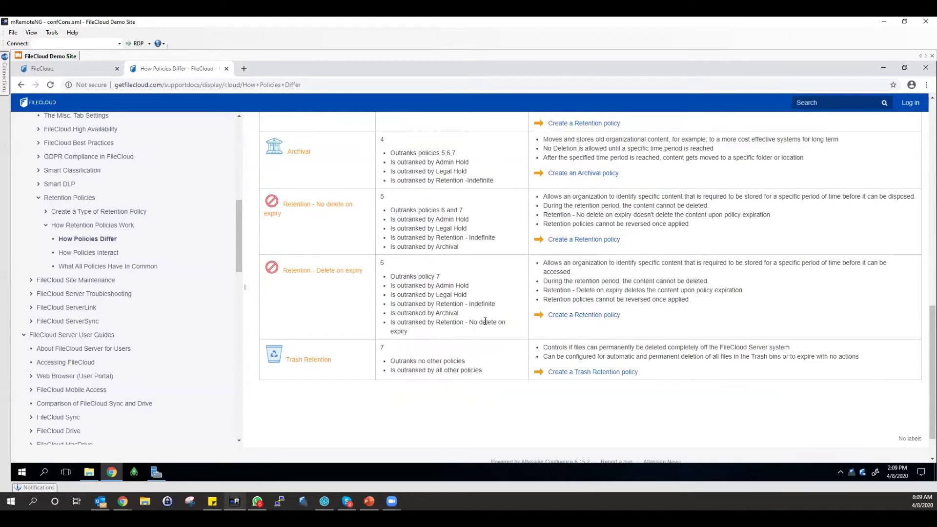
scroll(596, 347, "up", 4)
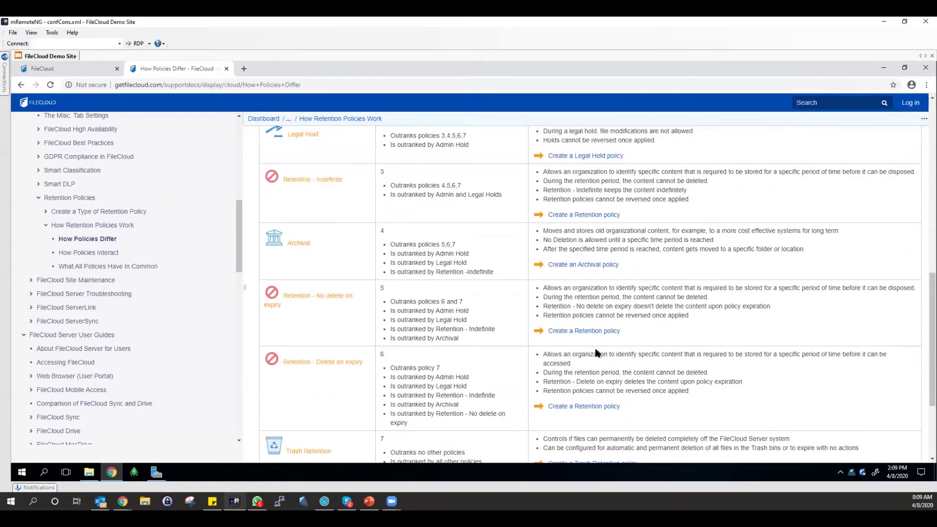
scroll(596, 346, "up", 3)
scroll(598, 347, "down", 4)
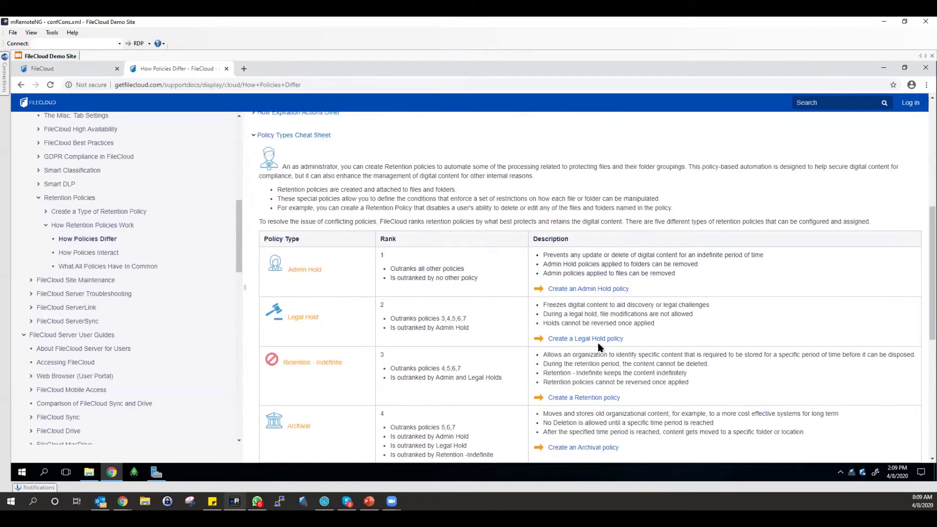
scroll(599, 347, "down", 2)
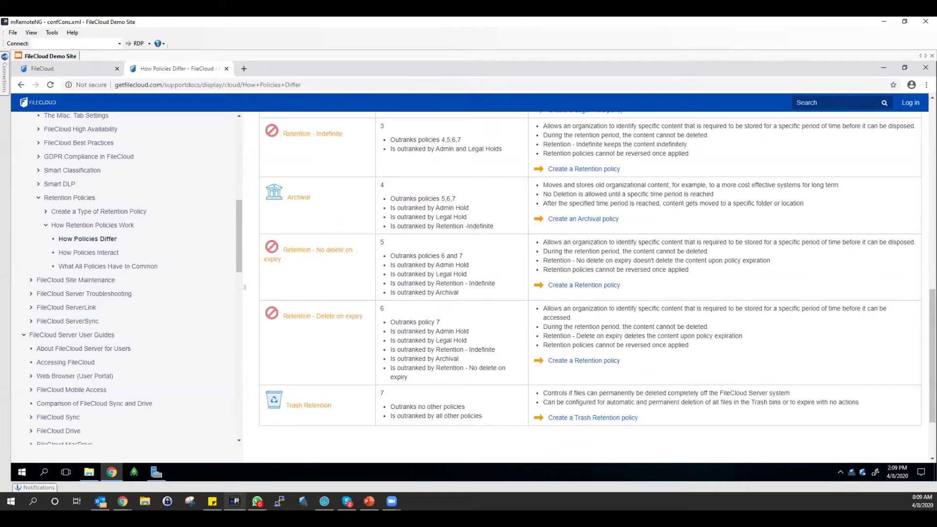
scroll(434, 208, "up", 5)
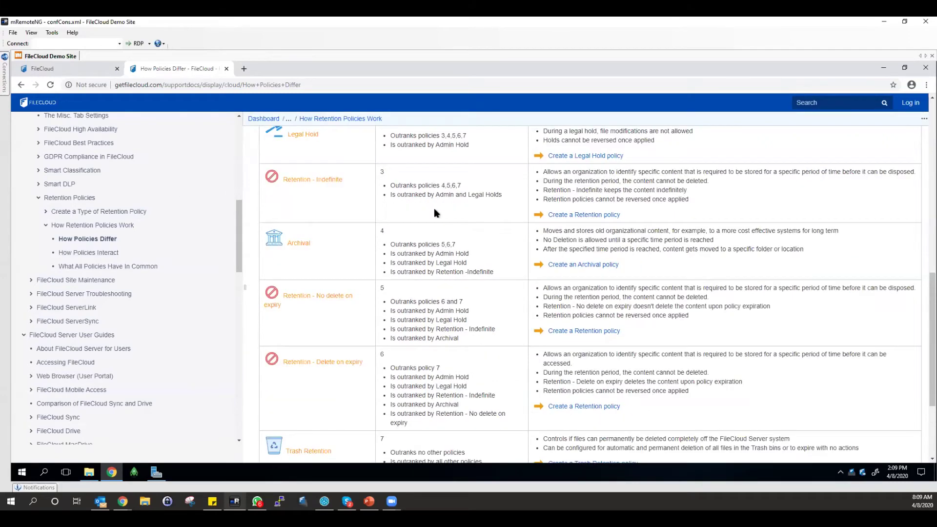
Create a team folder named FolderA and share it.
left_click(80, 71)
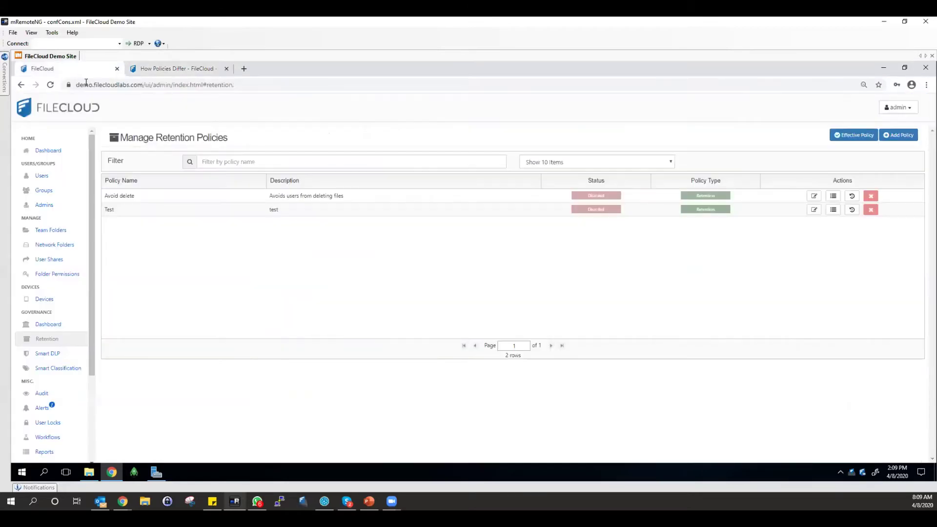
left_click(52, 230)
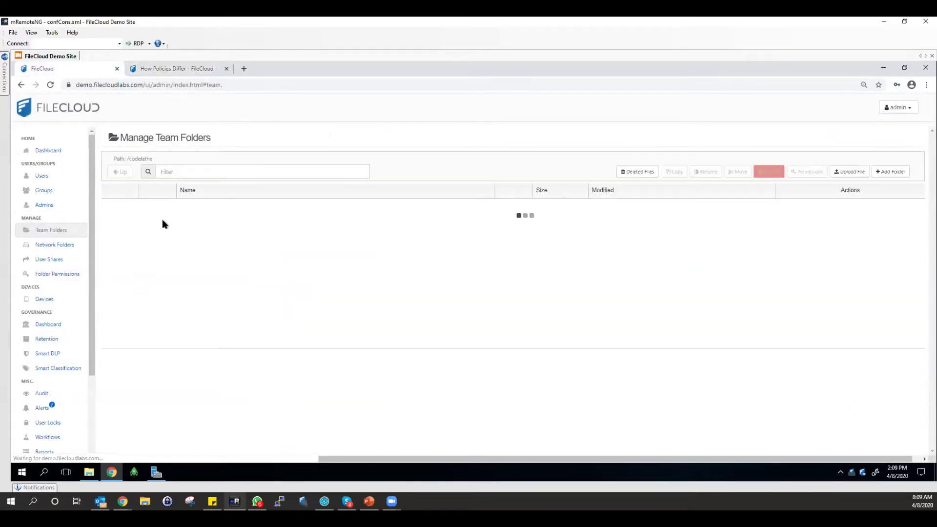
left_click(890, 171)
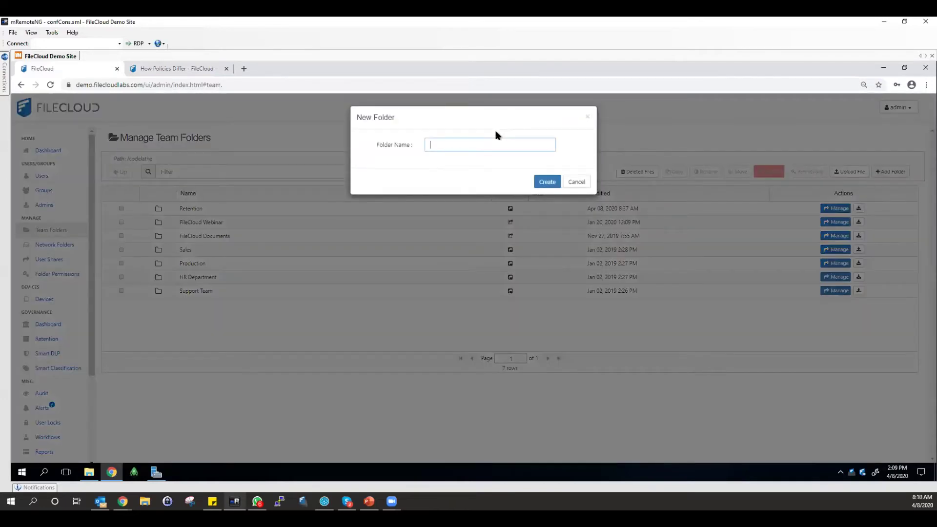
type("FolderA")
left_click(551, 182)
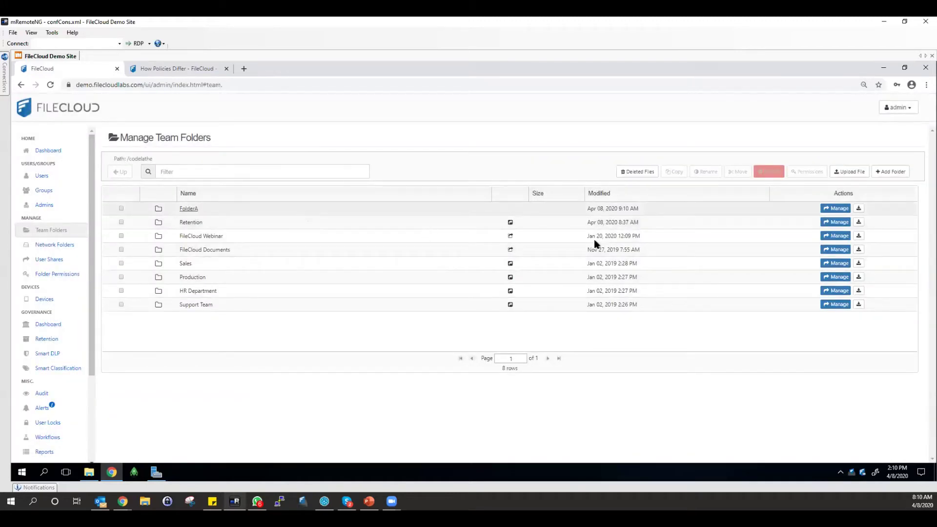
left_click(836, 208)
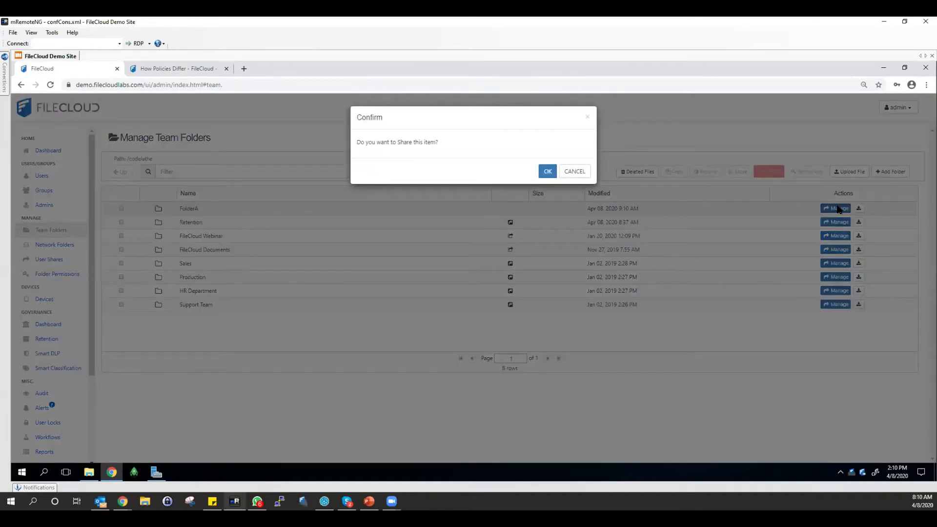
left_click(541, 170)
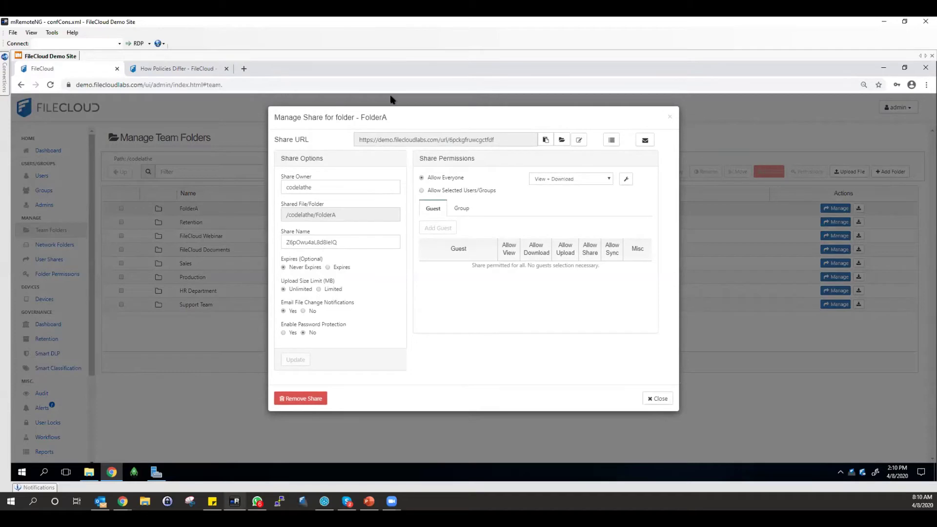
Restrict FolderA's share to the 'webinar' guest user with upload, reshare and sync rights.
left_click(428, 191)
left_click(439, 223)
type("webinar")
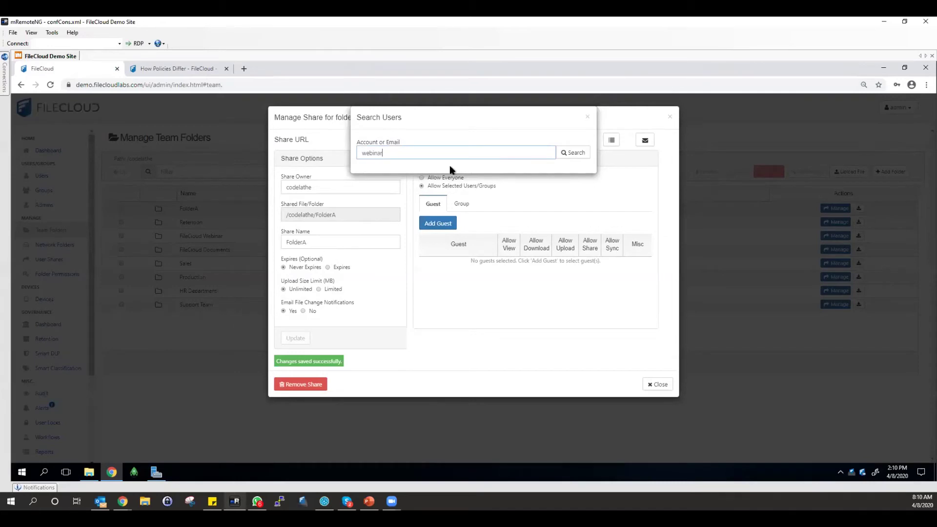
key("Return")
left_click(577, 328)
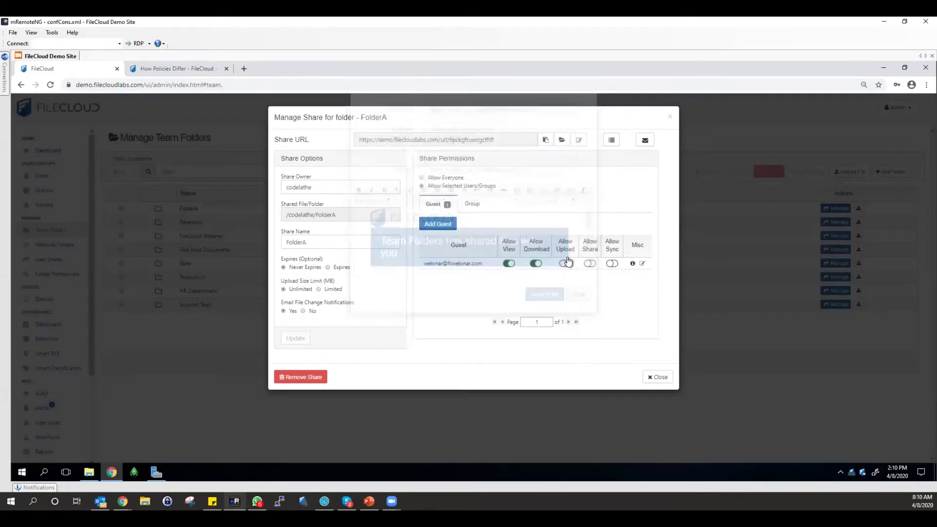
left_click(565, 264)
left_click(590, 263)
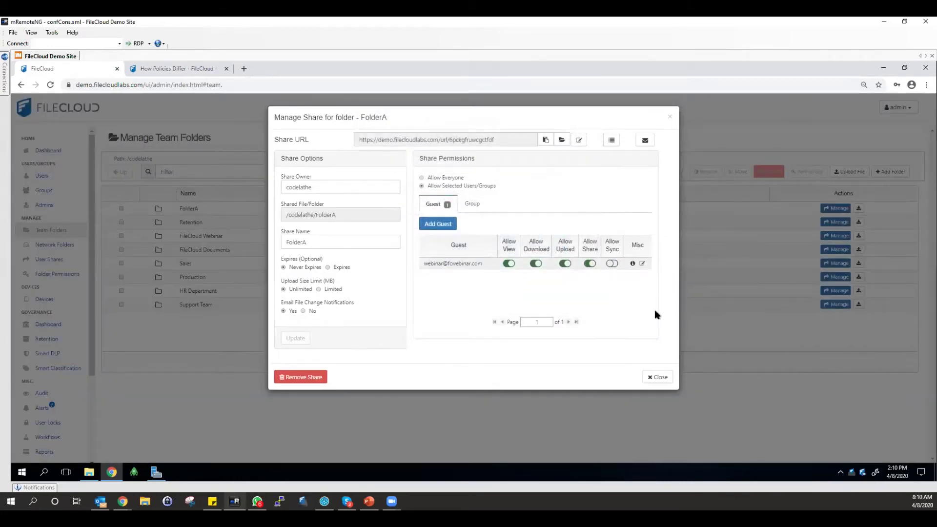
left_click(612, 264)
left_click(653, 377)
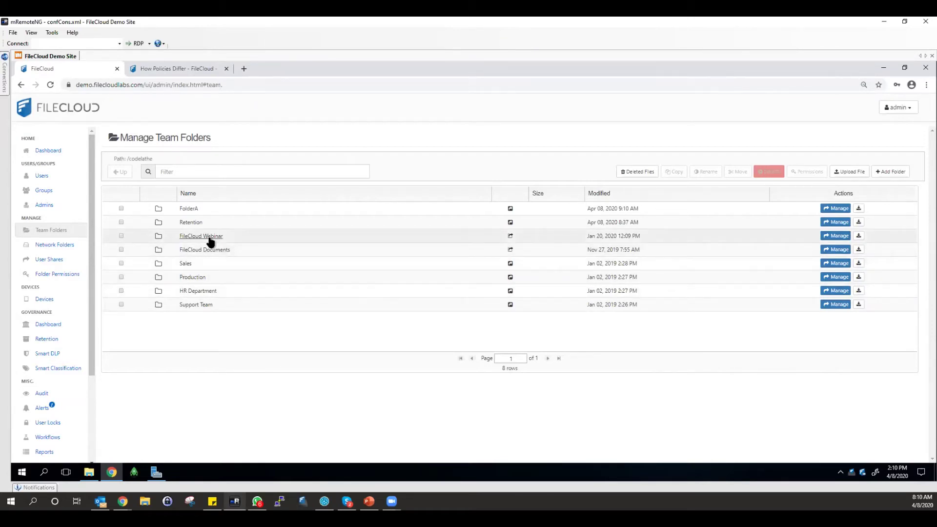
Copy FolderA's path /codelathe/FolderA and return to Retention policies.
left_click(192, 209)
left_click_drag(177, 159, 126, 158)
key("ctrl+c")
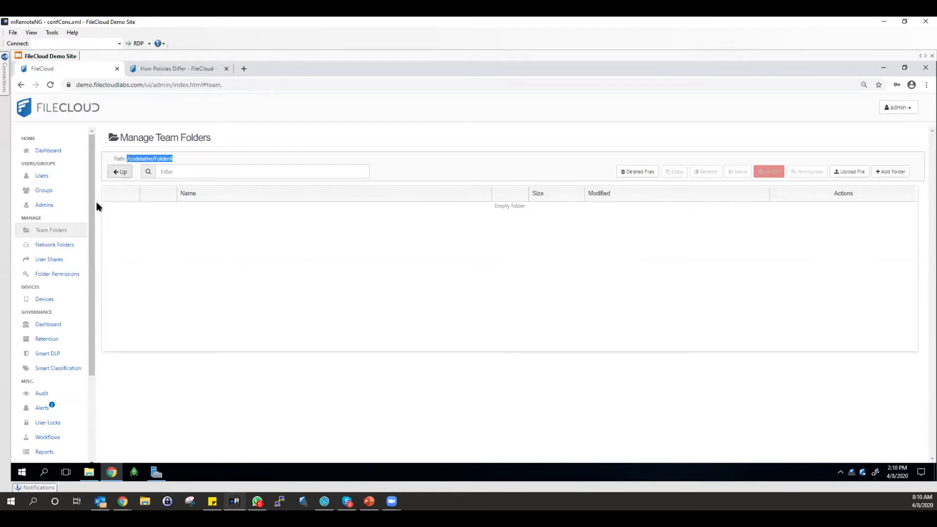
left_click(45, 338)
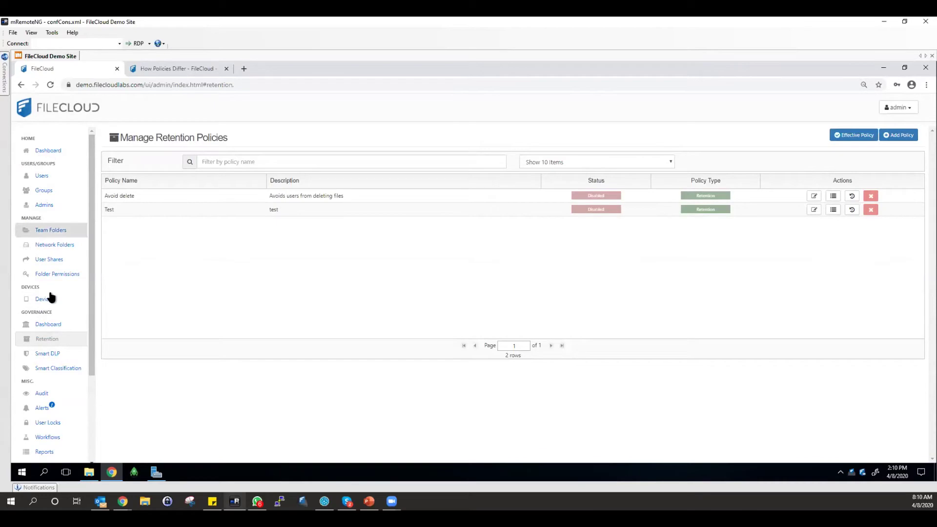
Start a new policy named RetentionPolicy with a description beginning 'Avoids users from del'.
left_click(886, 140)
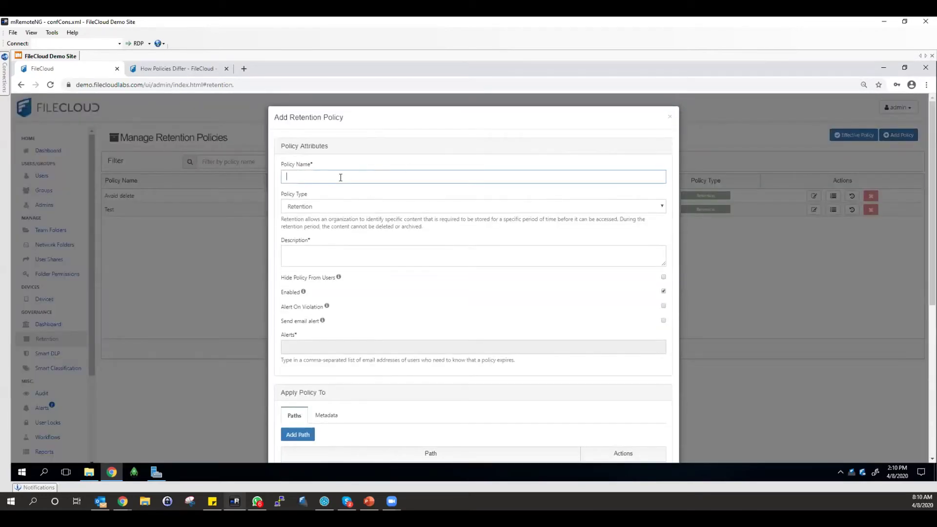
key("BackSpace")
key("BackSpace")
key("BackSpace")
left_click(324, 261)
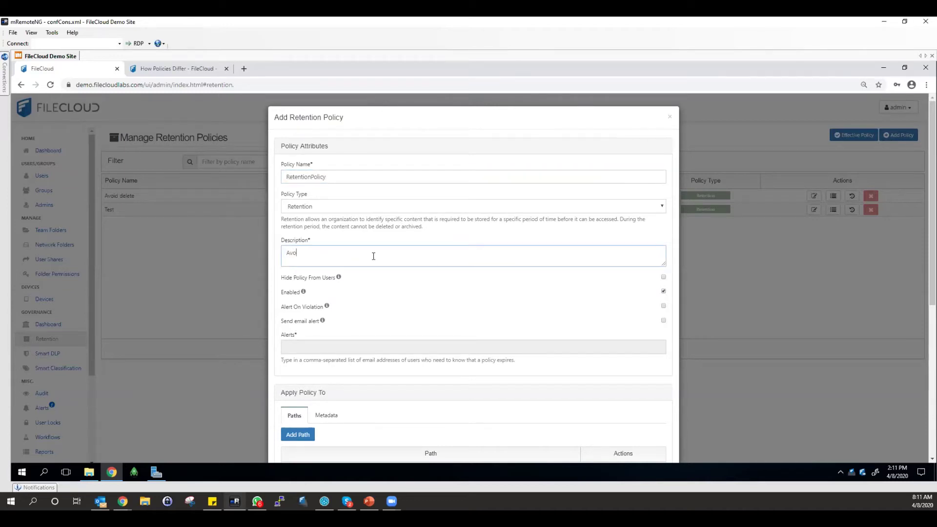
type("Avoids users from deleting data within")
key("ctrl+v")
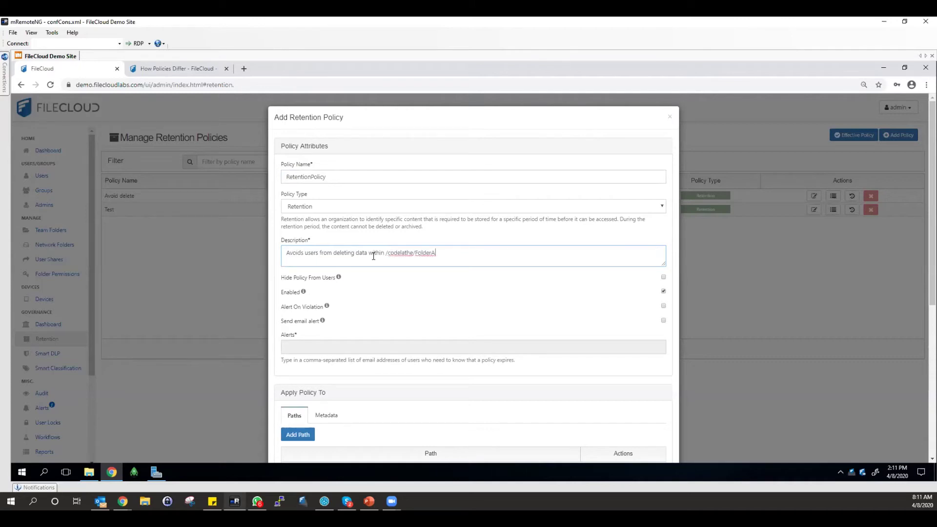
Add /codelathe/FolderA as the policy's path.
scroll(379, 311, "down", 1)
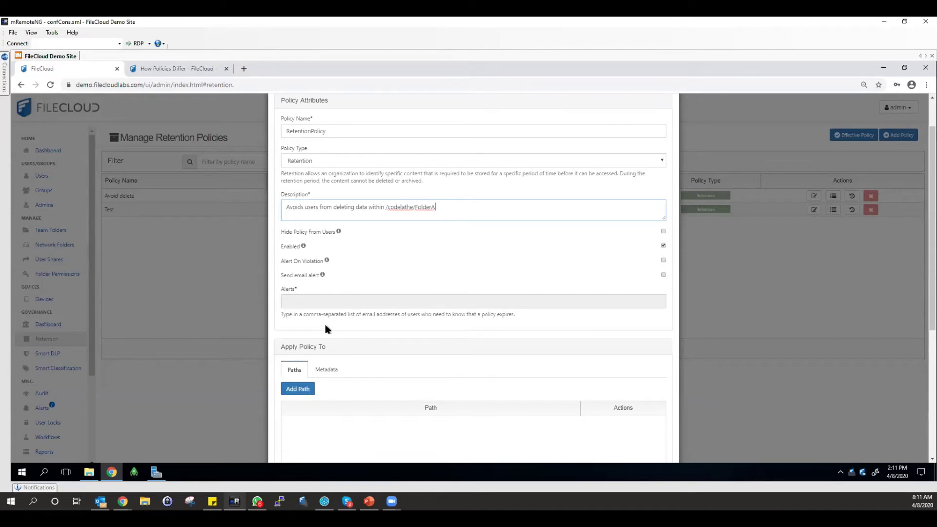
scroll(317, 341, "down", 1)
left_click(308, 344)
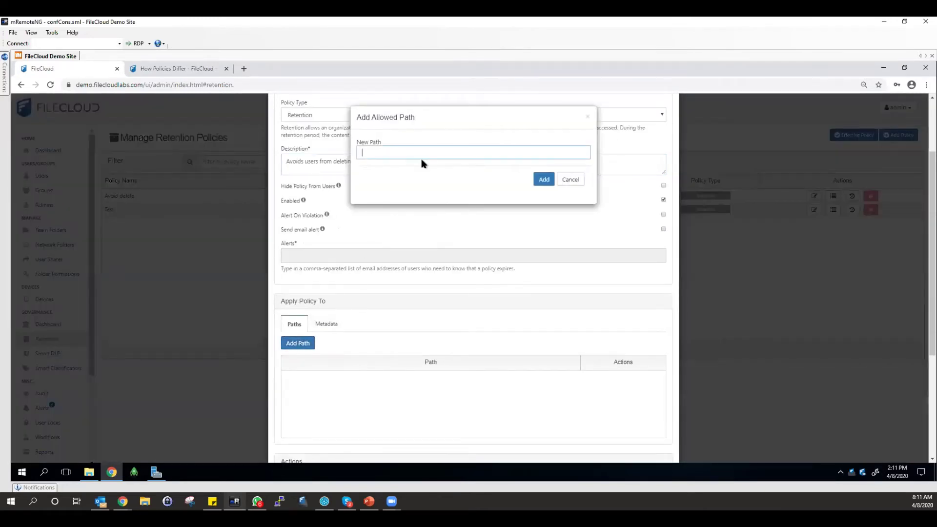
type("/codelathe/FolderA")
left_click(542, 180)
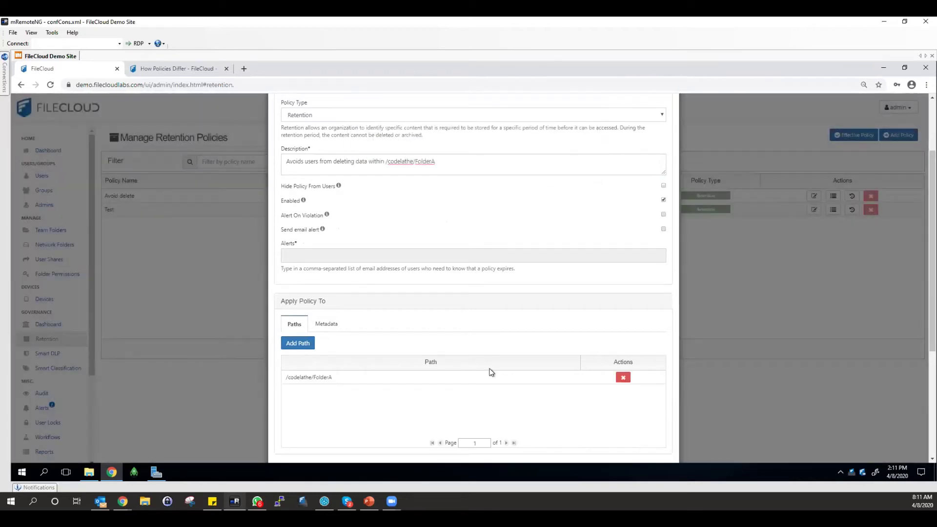
Set a custom 1-day retention period, turn off Renew Expiry On Access, and save.
scroll(490, 372, "down", 4)
left_click(316, 338)
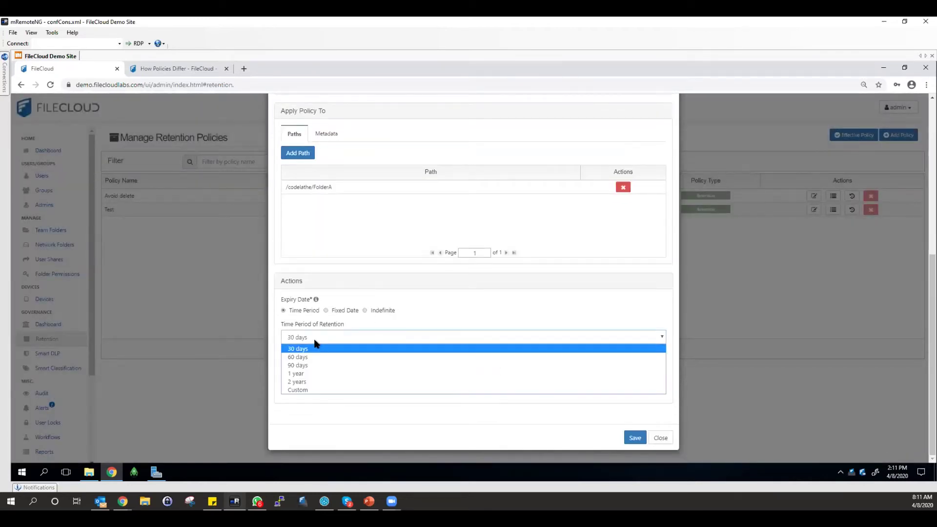
left_click(304, 392)
left_click(316, 370)
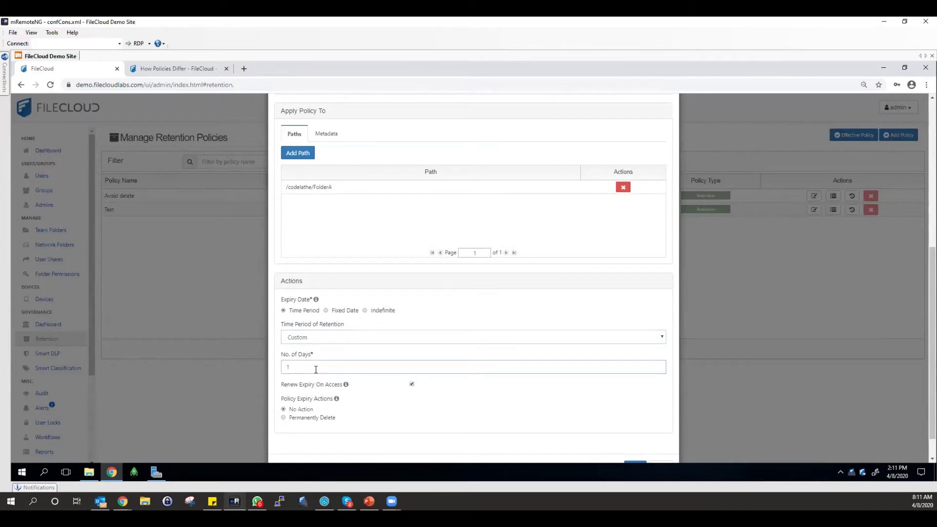
scroll(308, 387, "down", 1)
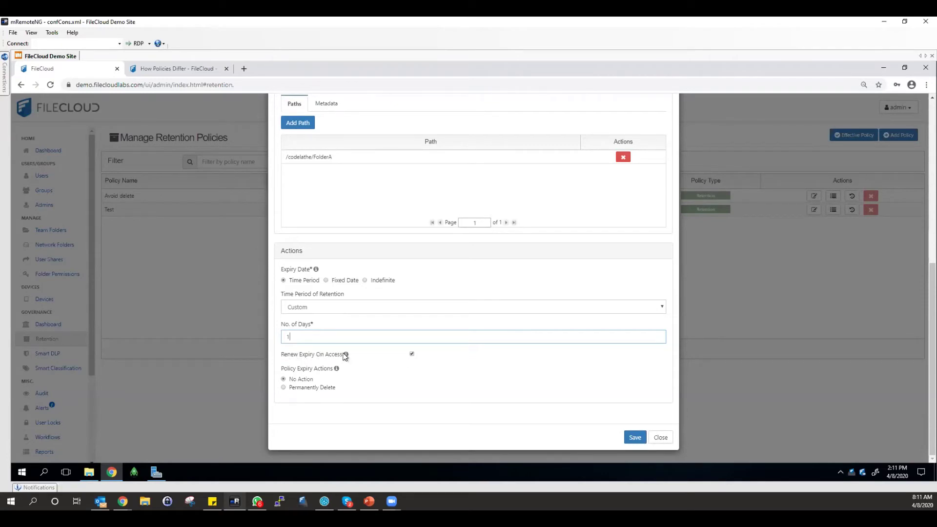
mouse_move(346, 356)
left_click(411, 353)
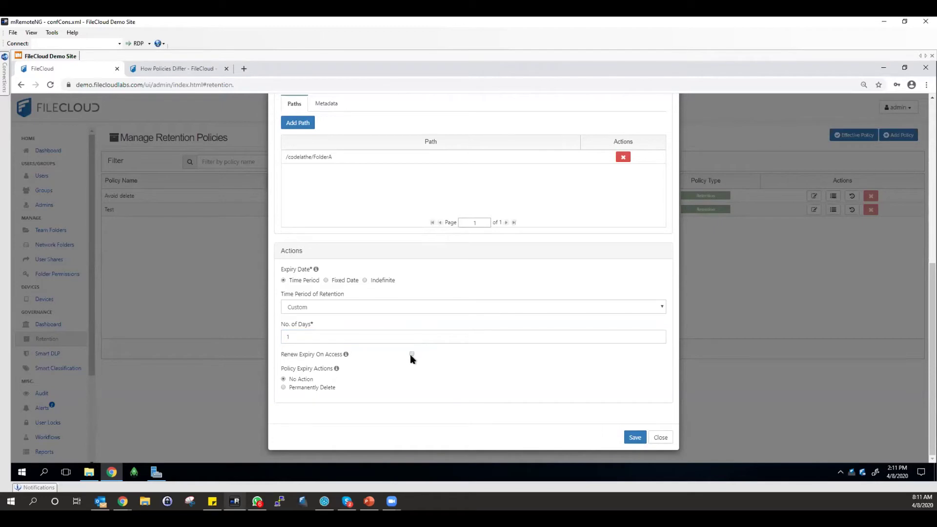
left_click(626, 437)
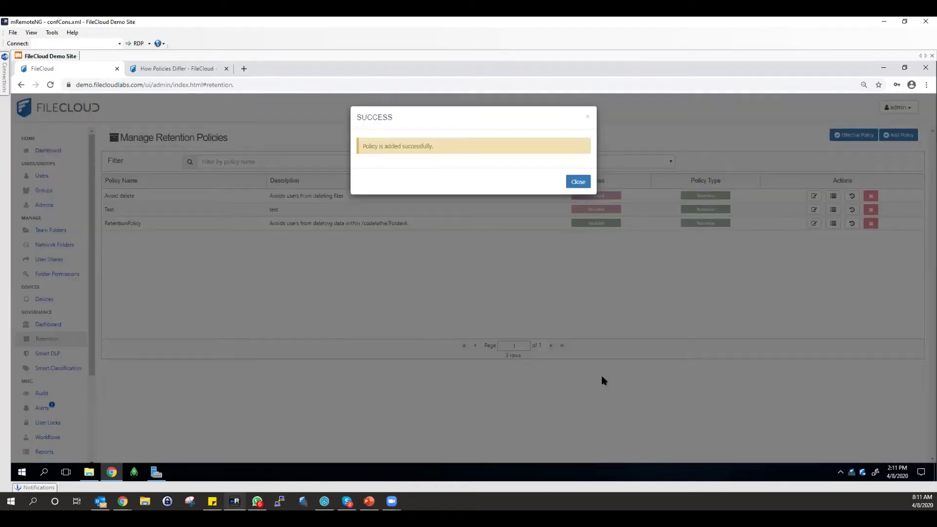
Dismiss the policy-added confirmation and launch the user site from the admin menu.
left_click(578, 182)
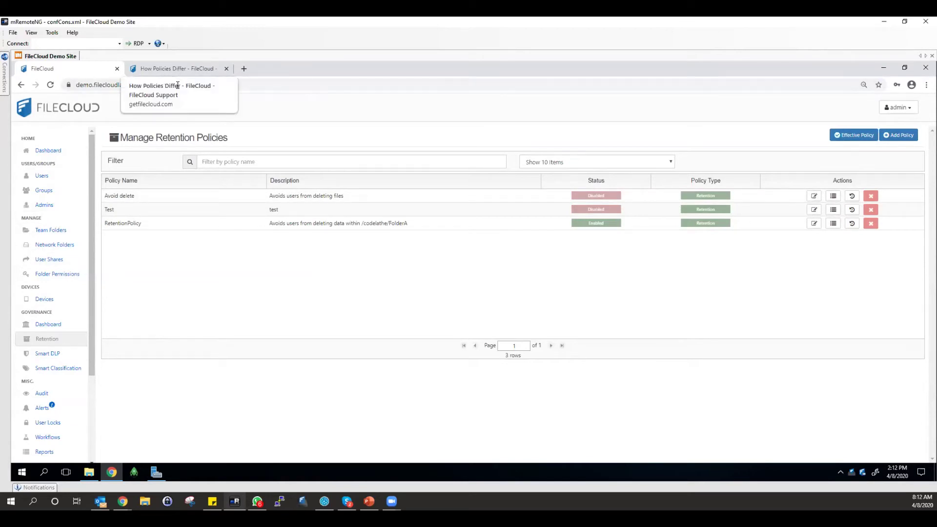
left_click(179, 70)
left_click(106, 73)
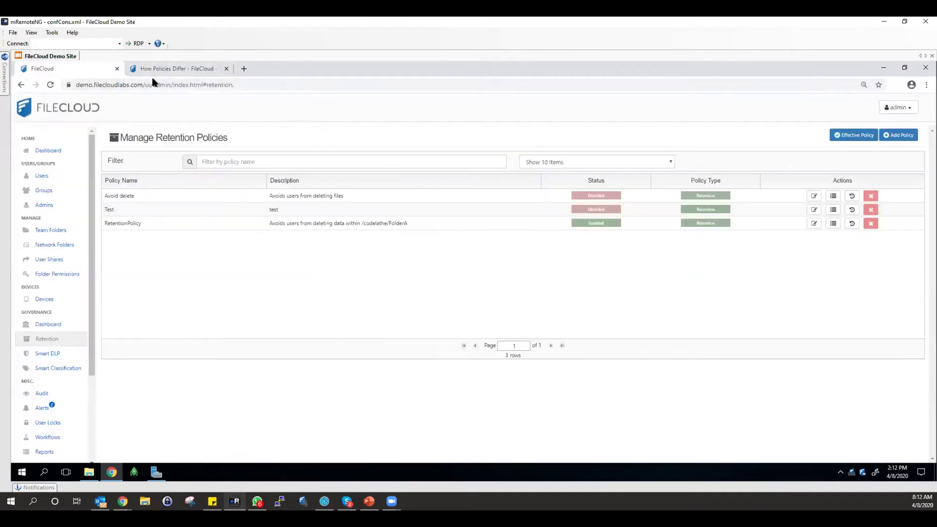
left_click(899, 107)
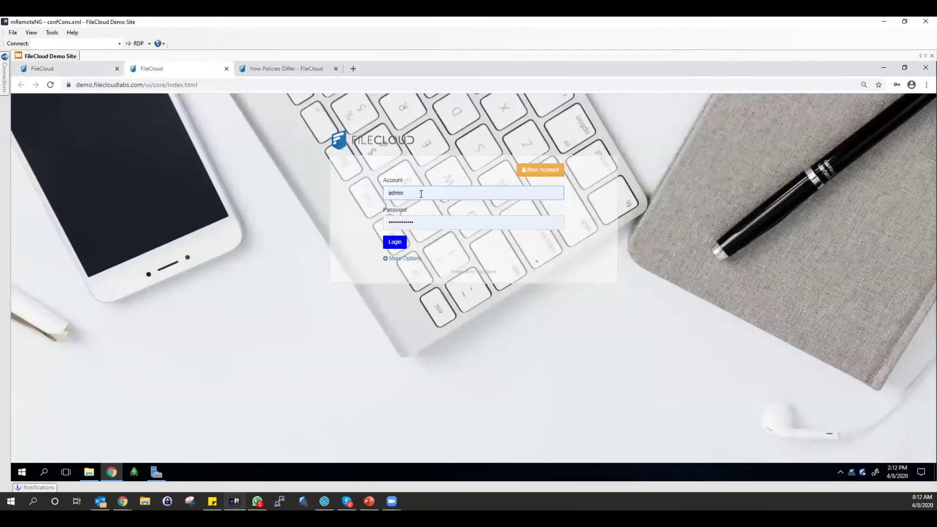
Sign in to the user portal with the saved guest account credentials.
left_click(421, 194)
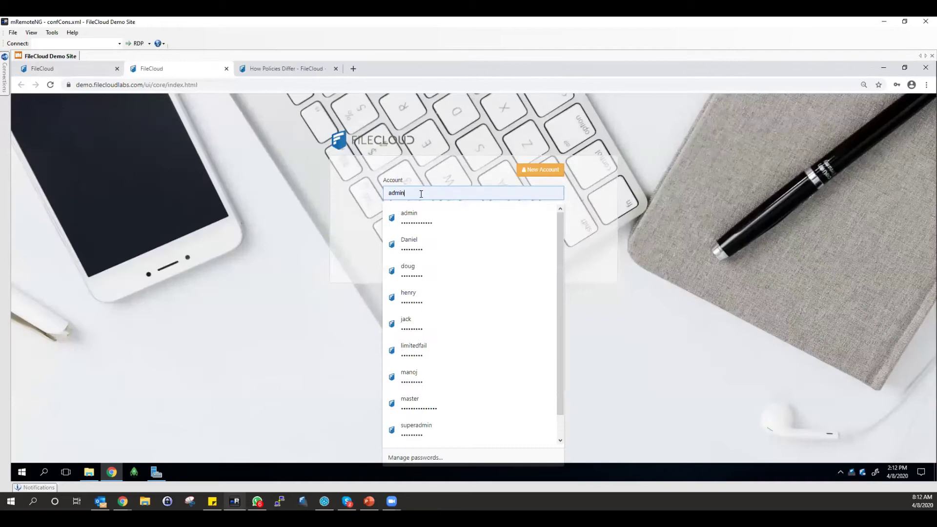
key("ctrl+a")
type("we")
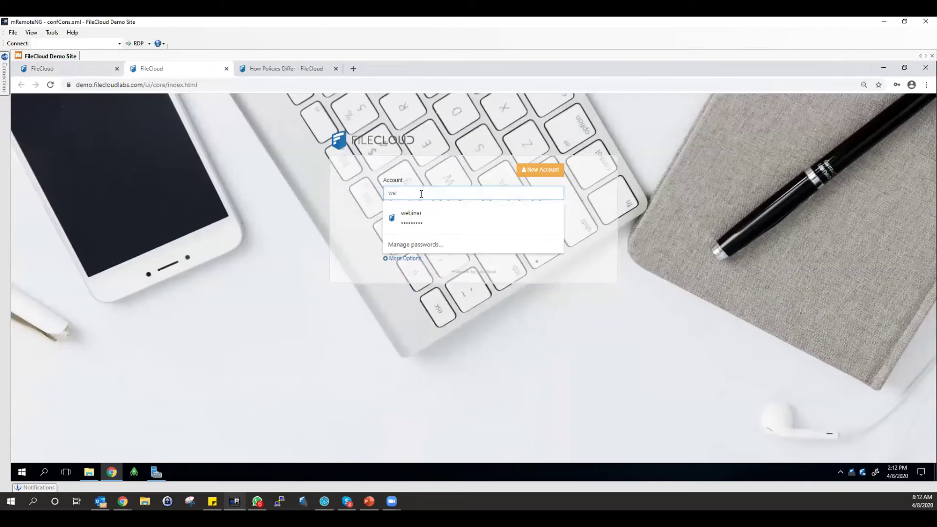
key("Down")
key("Return")
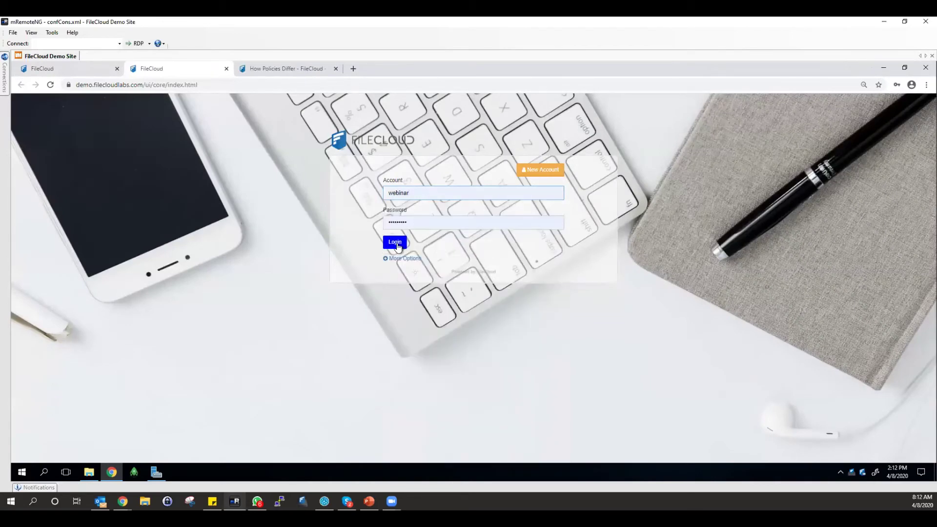
left_click(398, 243)
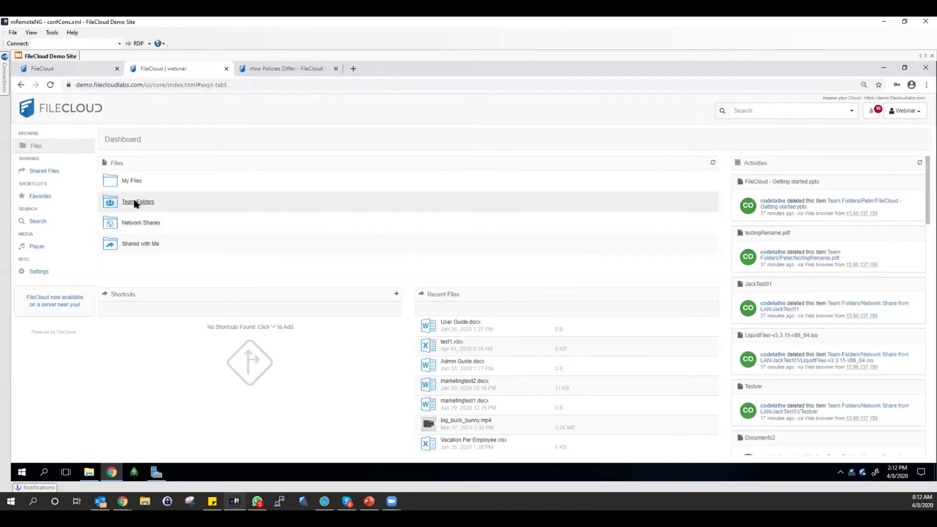
Drag Support, jk.txt and SecurityCheck.txt from C:\CodeLathe Files into the shared codelathe/Retention folder.
left_click(136, 203)
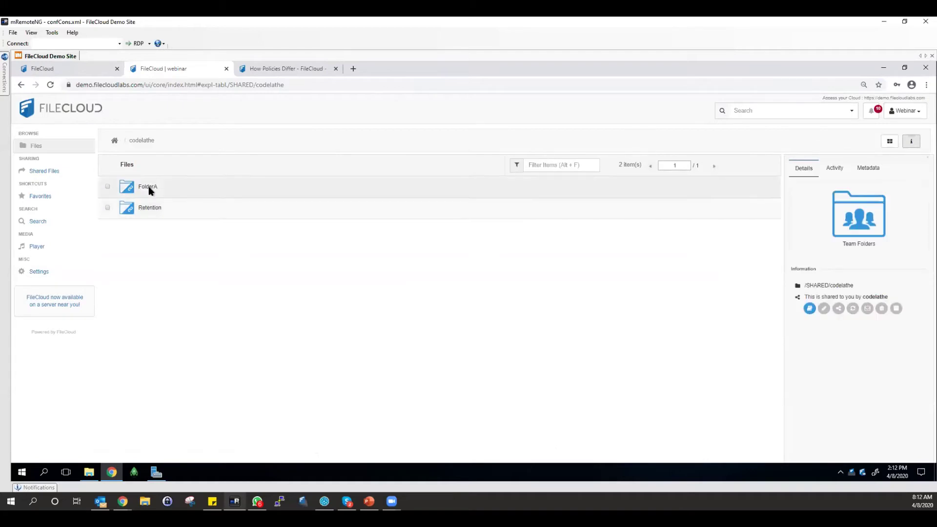
left_click(148, 208)
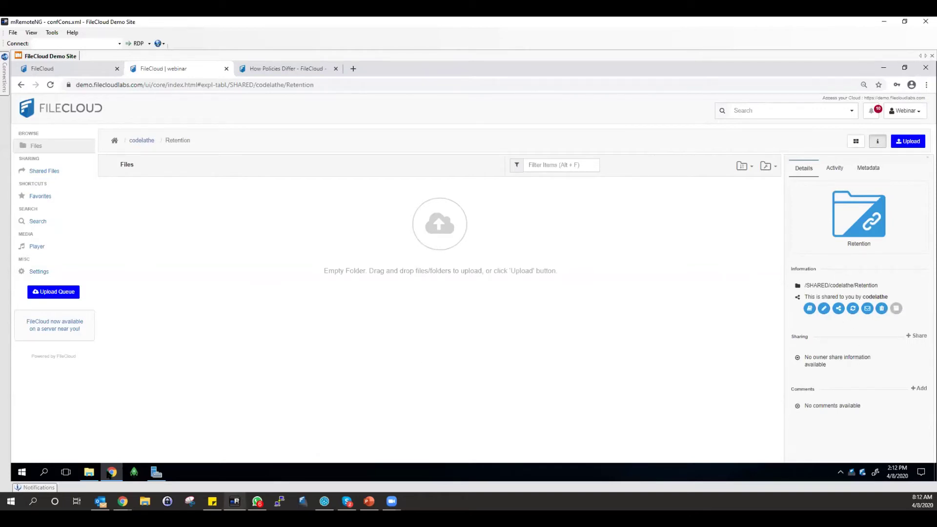
left_click(89, 472)
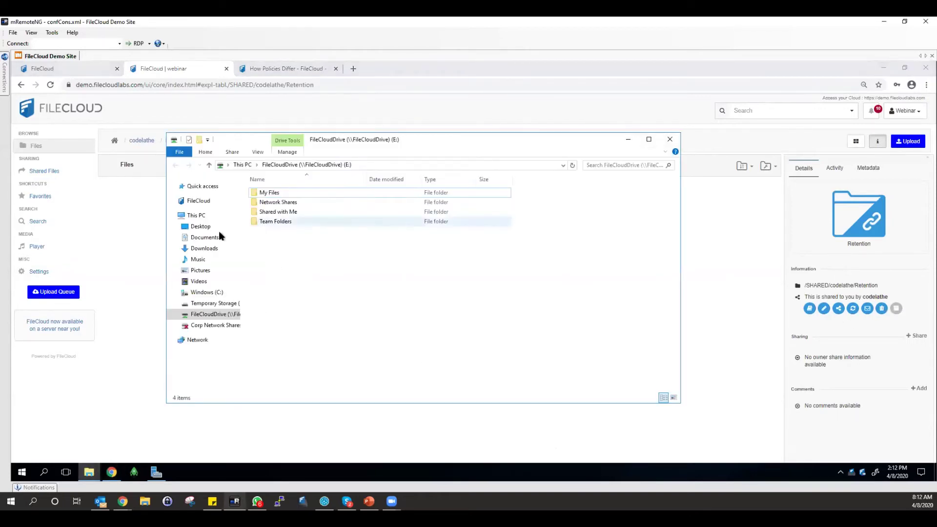
left_click(208, 248)
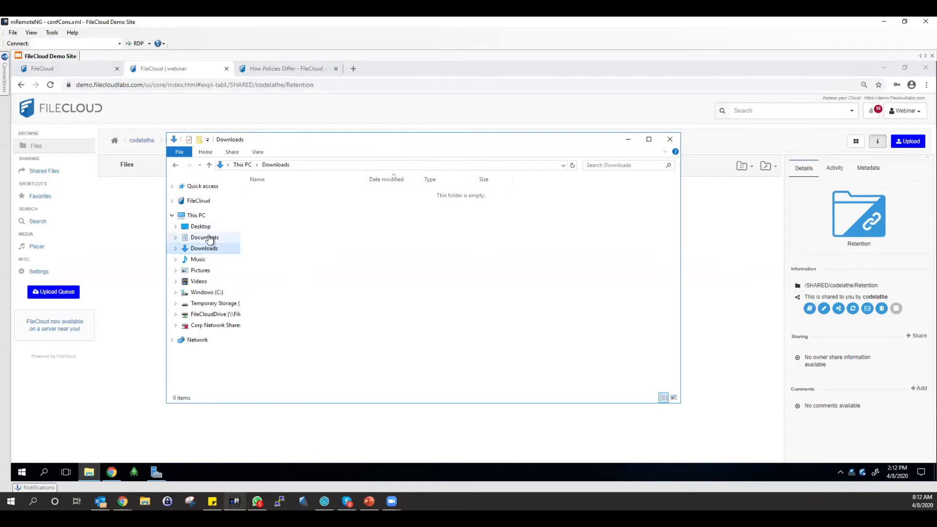
left_click(208, 237)
left_click(206, 227)
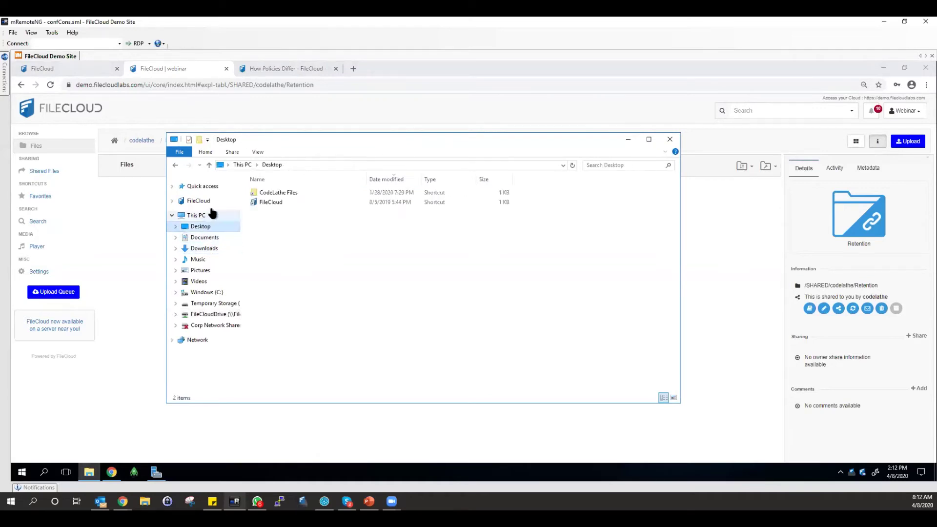
double_click(269, 194)
left_click_drag(274, 270, 131, 280)
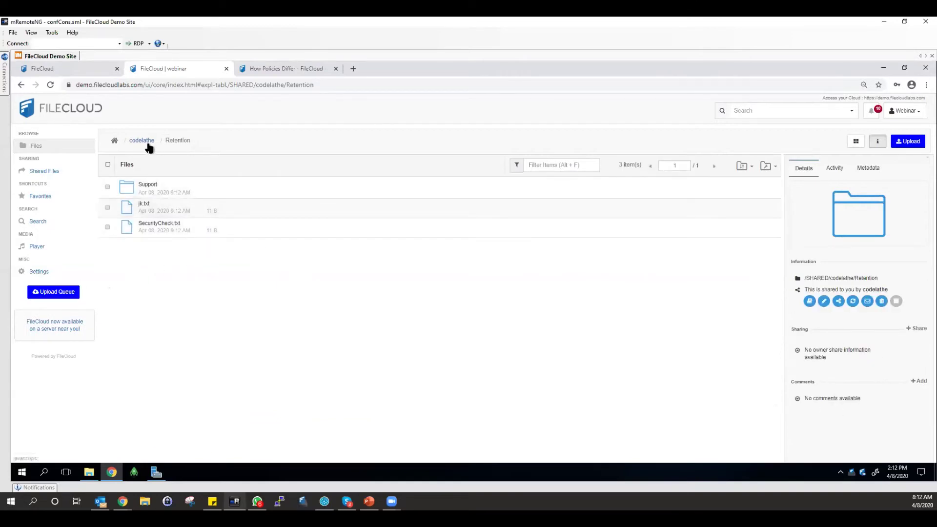
Delete jk.txt from the shared Retention folder.
left_click(108, 207)
left_click(374, 141)
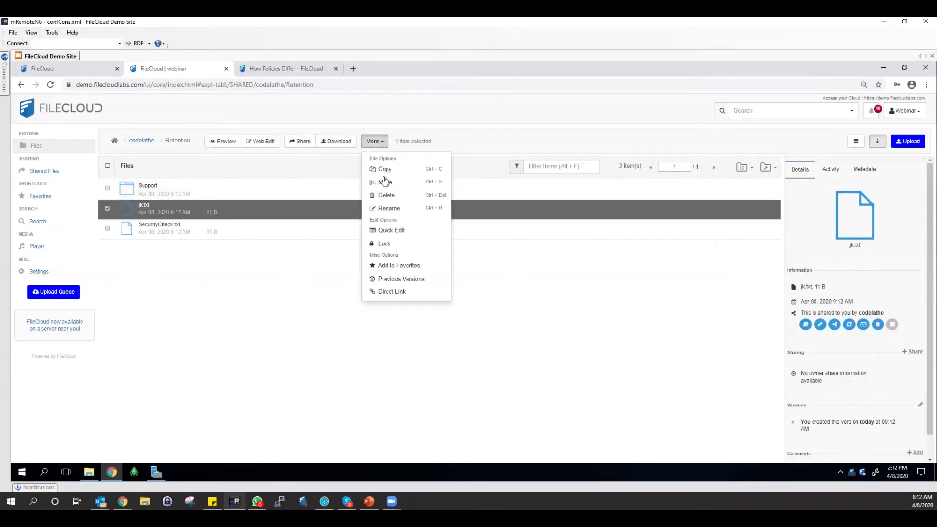
left_click(387, 194)
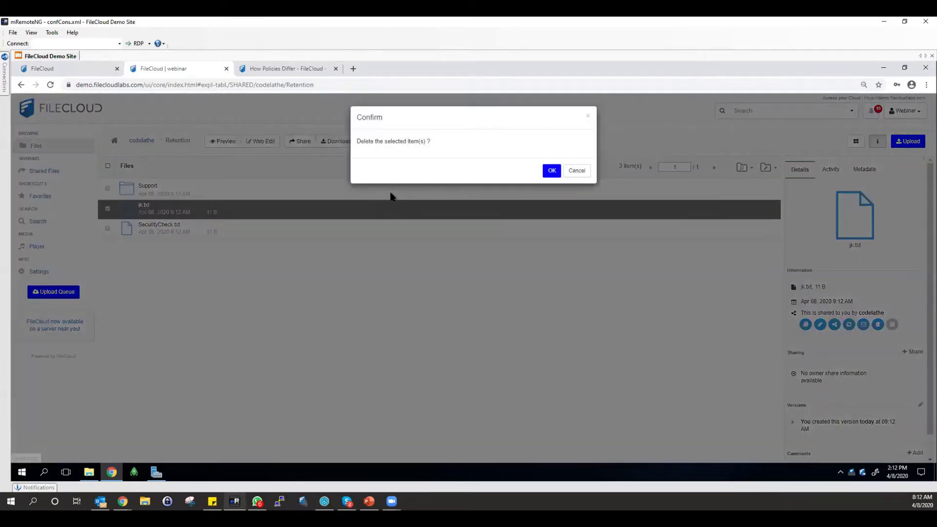
left_click(550, 173)
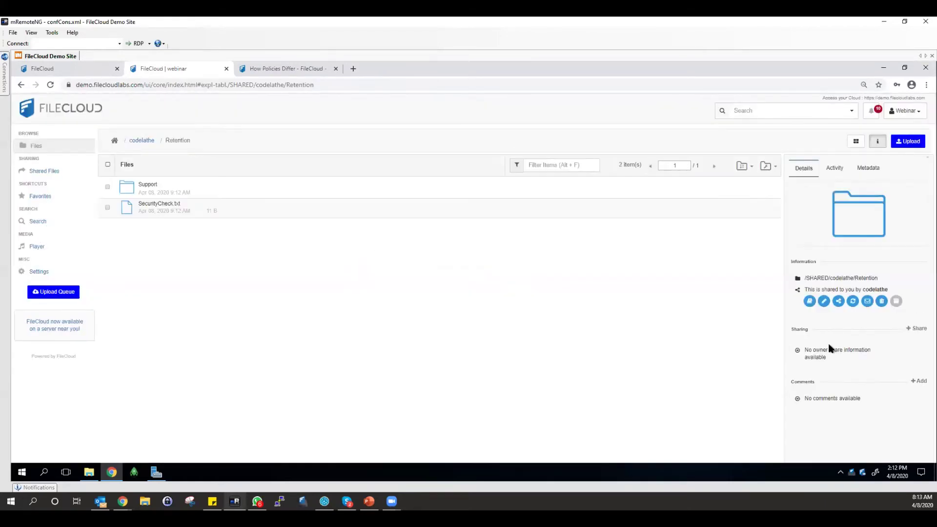
Reopen the Retention folder, then return to the admin Manage Retention Policies page.
left_click(143, 141)
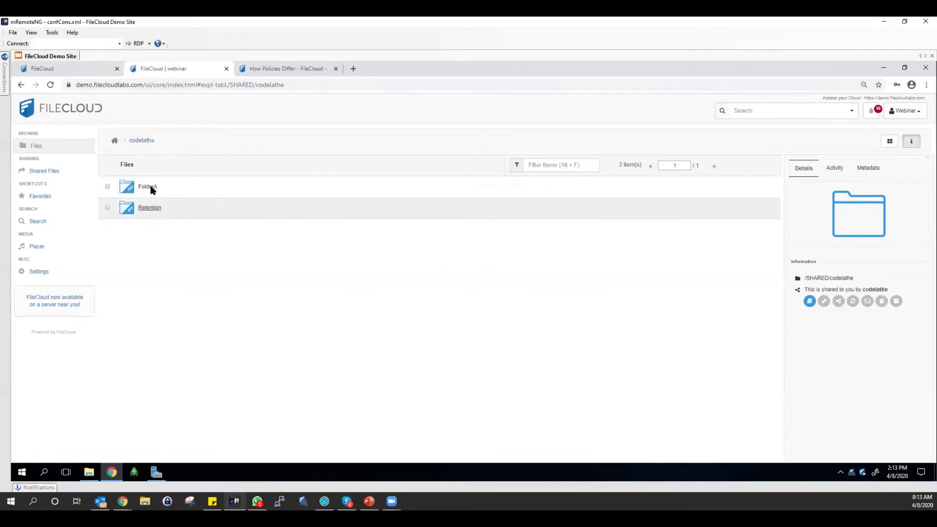
left_click(150, 207)
left_click(98, 69)
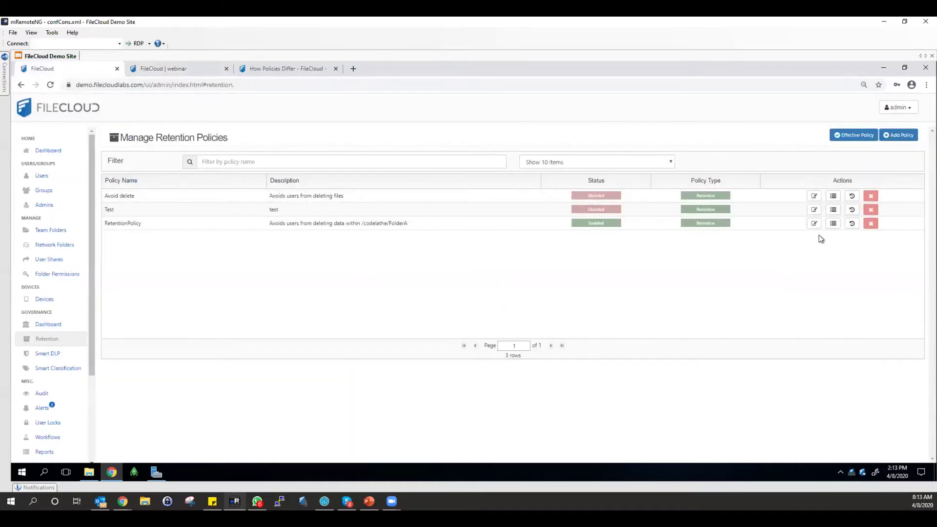
Review RetentionPolicy's /codelathe/FolderA settings without changes, then begin a blank Add Retention Policy form.
left_click(814, 223)
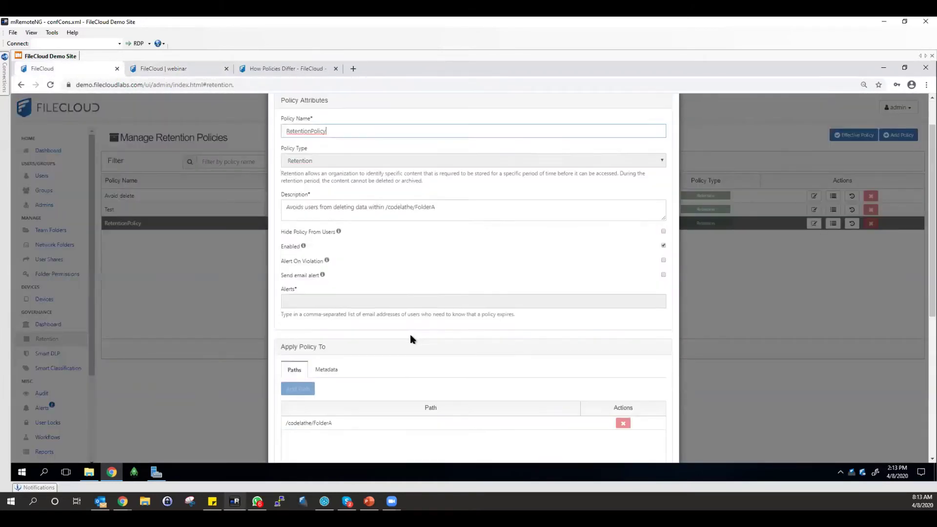
scroll(412, 336, "down", 4)
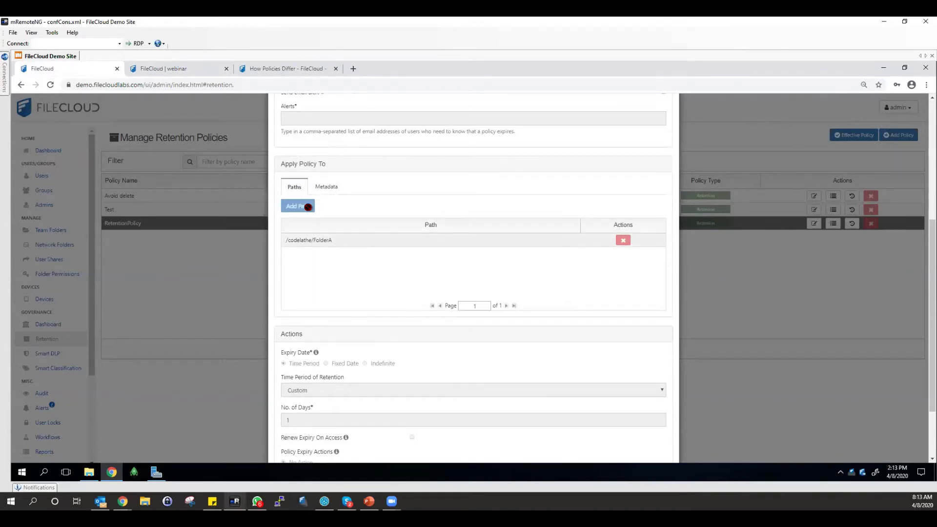
scroll(668, 126, "up", 5)
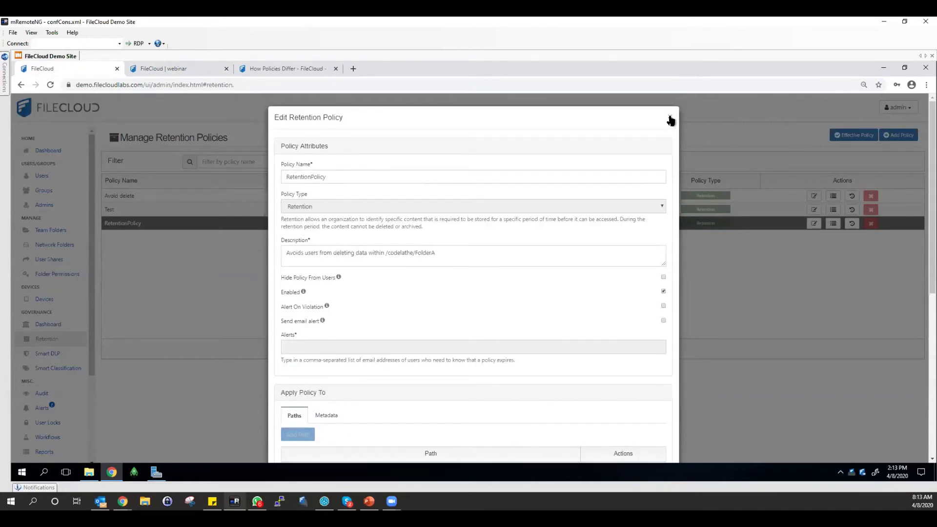
left_click(670, 120)
left_click(900, 135)
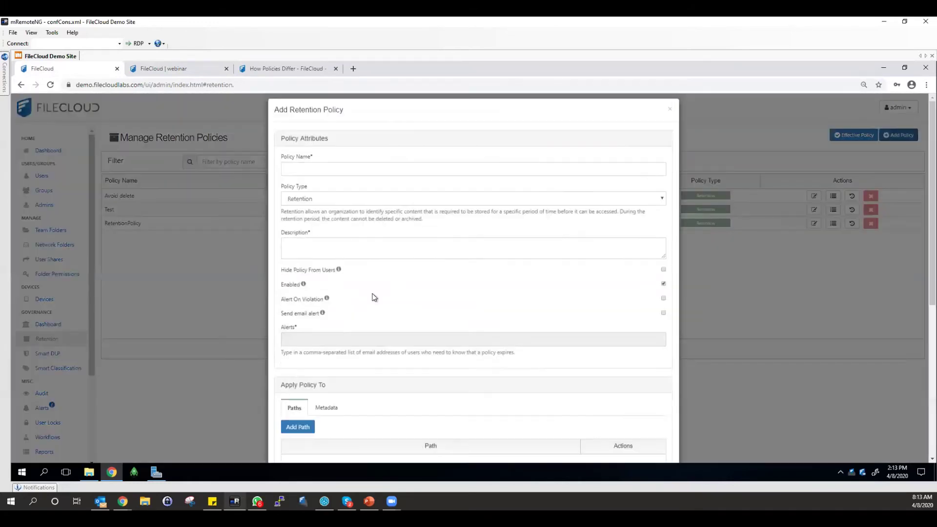
Add the /codelathe/FolderA/ path and set the policy name and description to Retention.
scroll(374, 297, "down", 1)
left_click(298, 389)
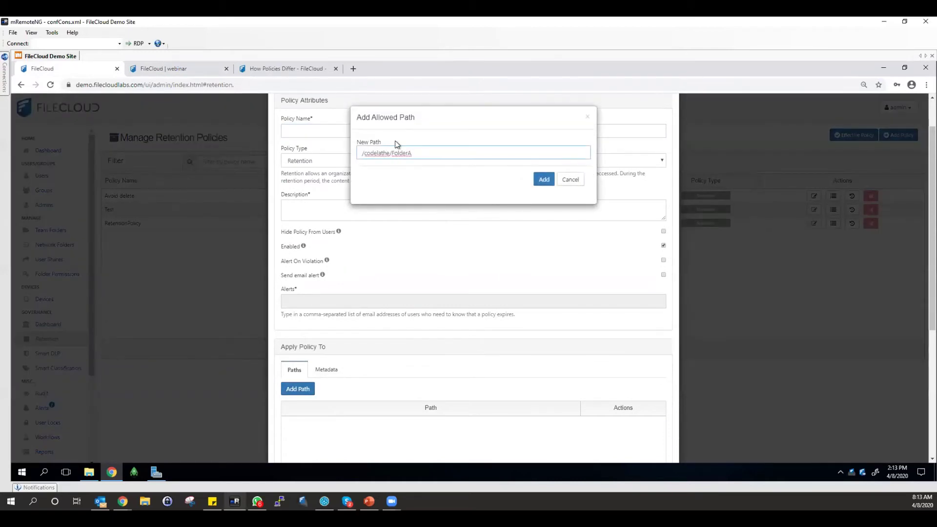
left_click(544, 179)
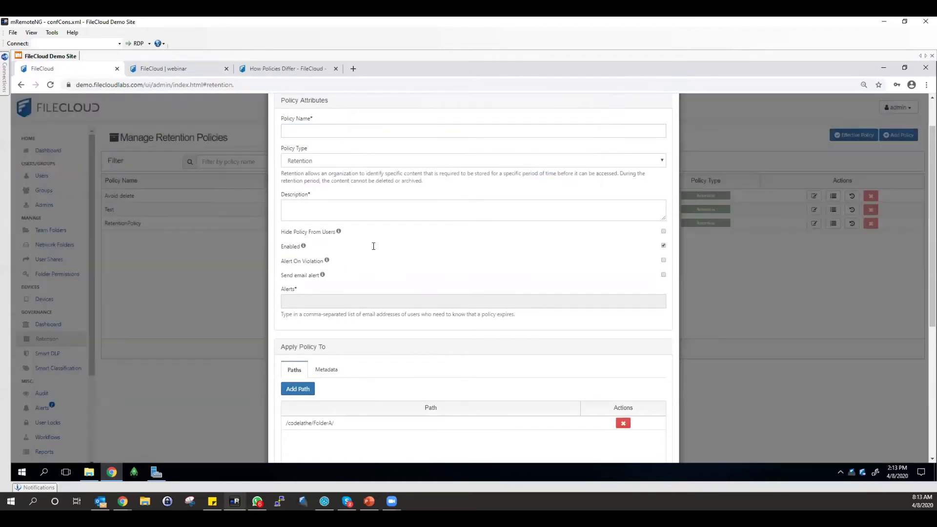
scroll(373, 244, "up", 1)
left_click(287, 177)
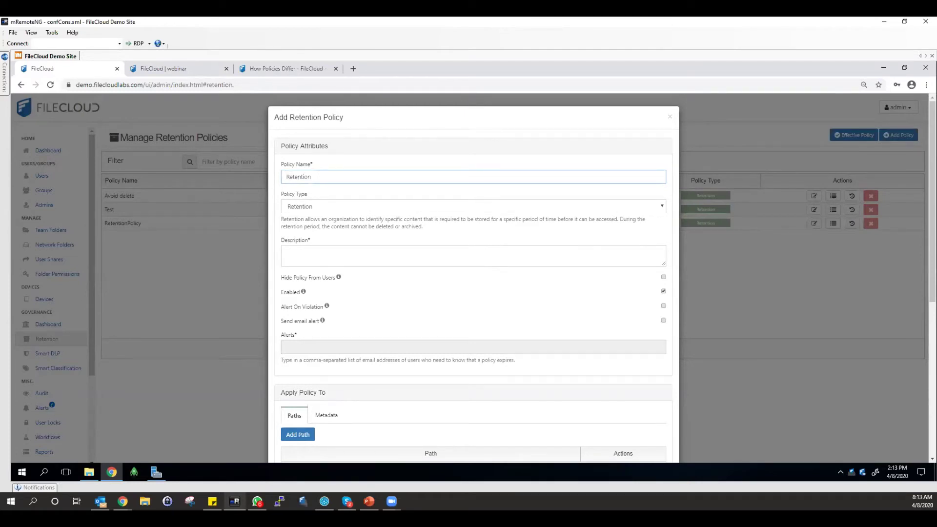
double_click(553, 174)
key("ctrl+c")
left_click(340, 258)
key("ctrl+v")
Keep the 30-day retention period and save the new policy.
scroll(337, 301, "down", 4)
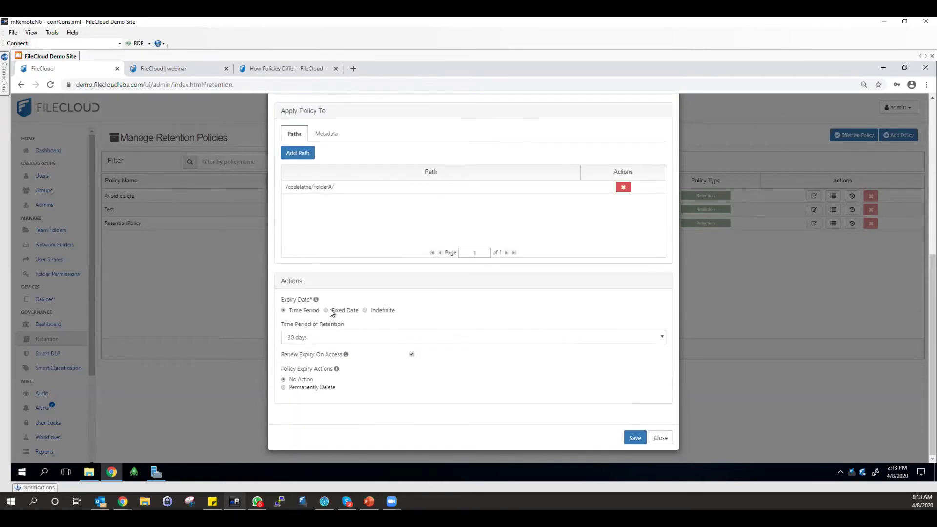
left_click(309, 339)
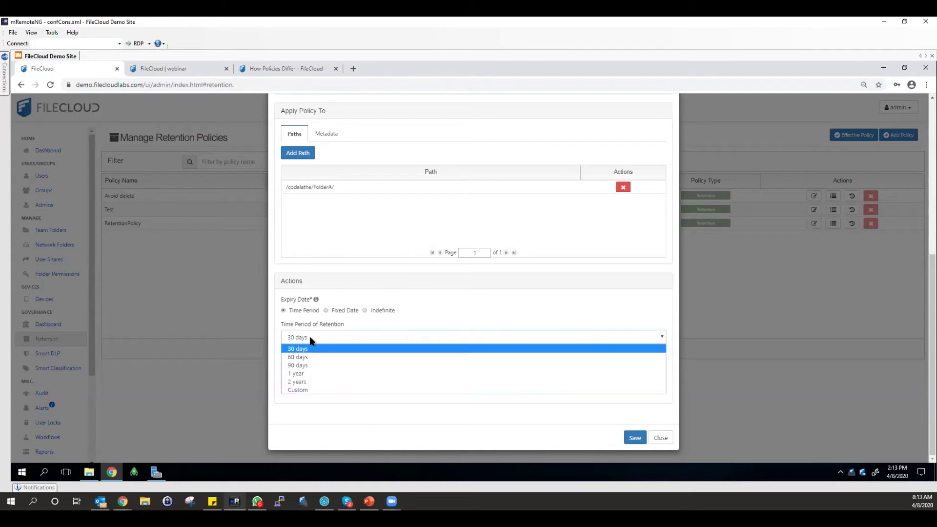
left_click(305, 350)
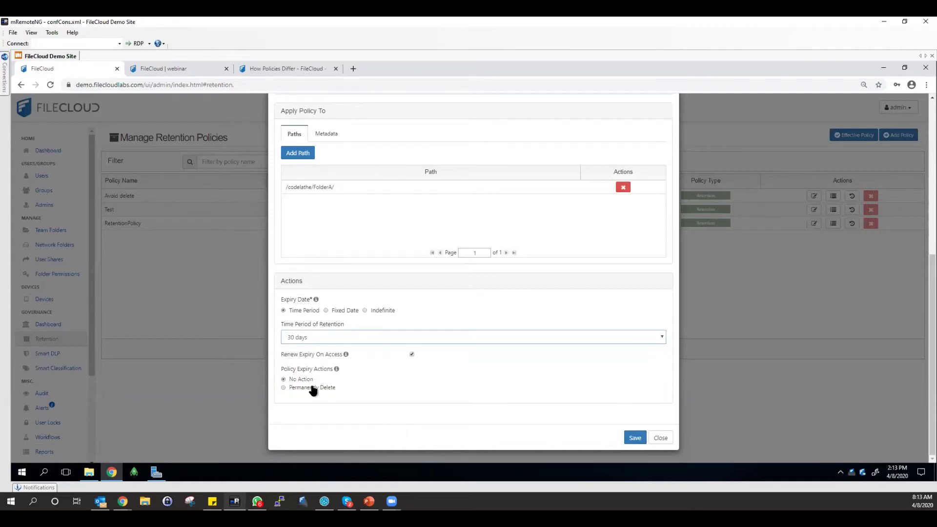
scroll(525, 353, "up", 3)
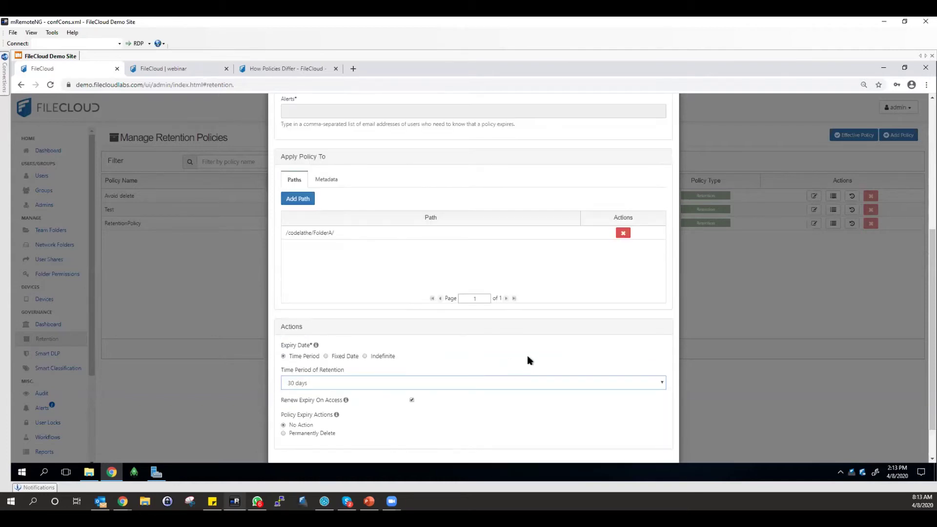
scroll(529, 371, "up", 3)
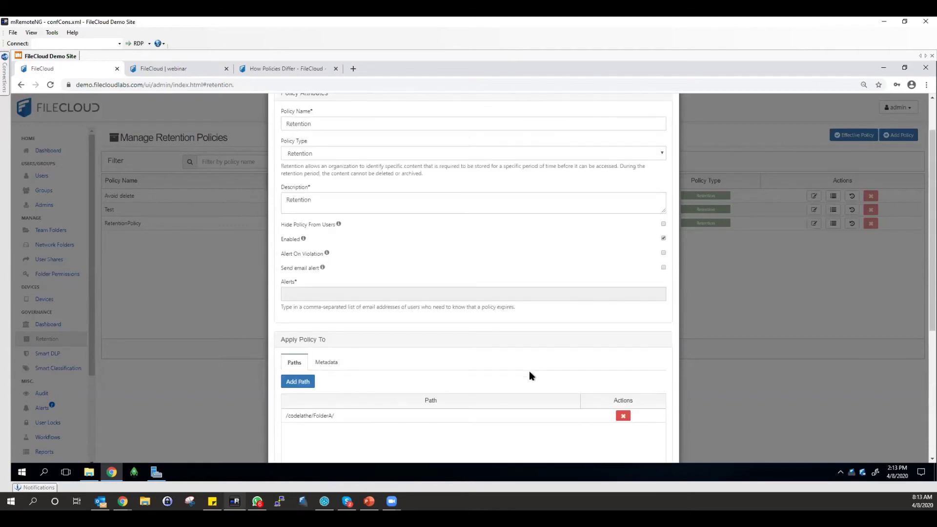
scroll(528, 373, "down", 6)
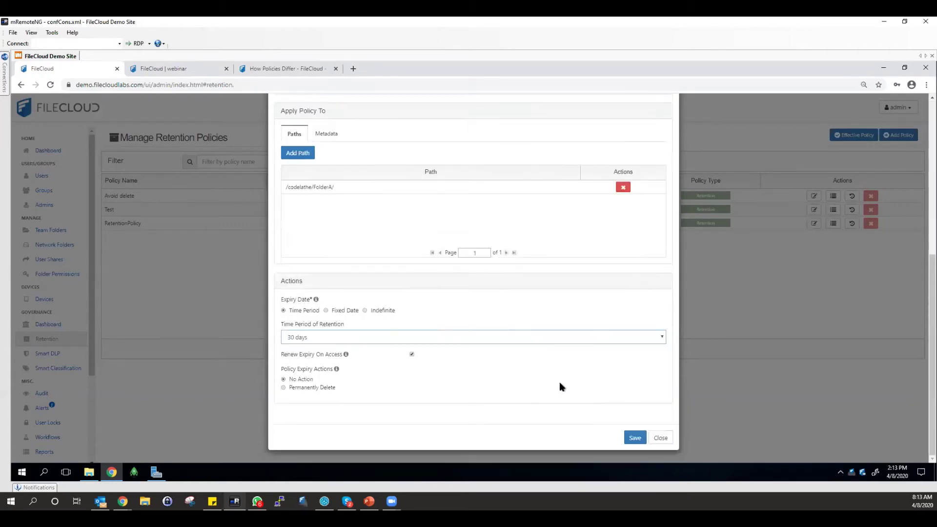
left_click(632, 438)
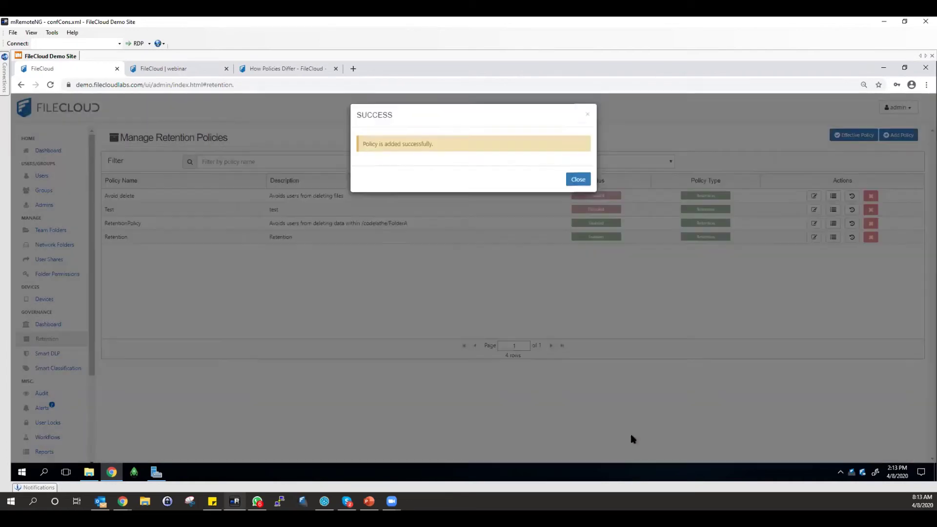
left_click(577, 180)
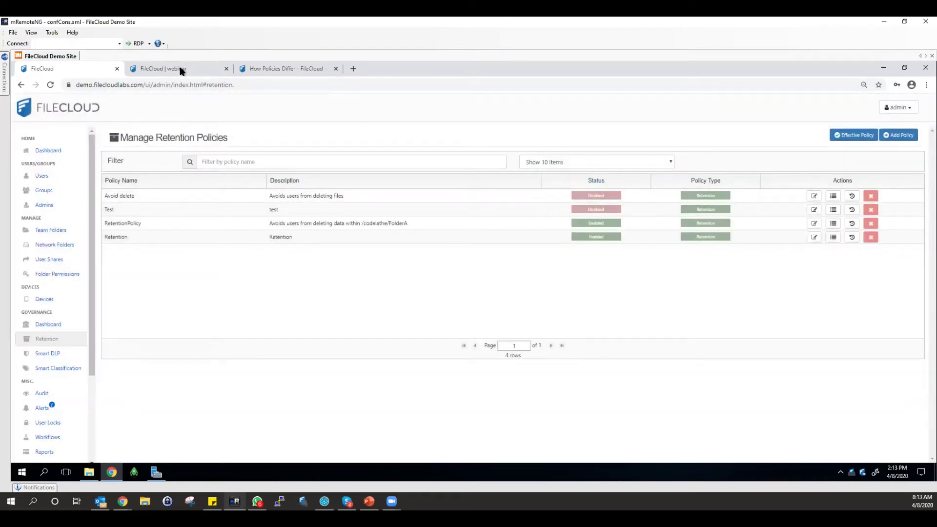
In the user portal, refresh the Retention folder's contents.
left_click(180, 71)
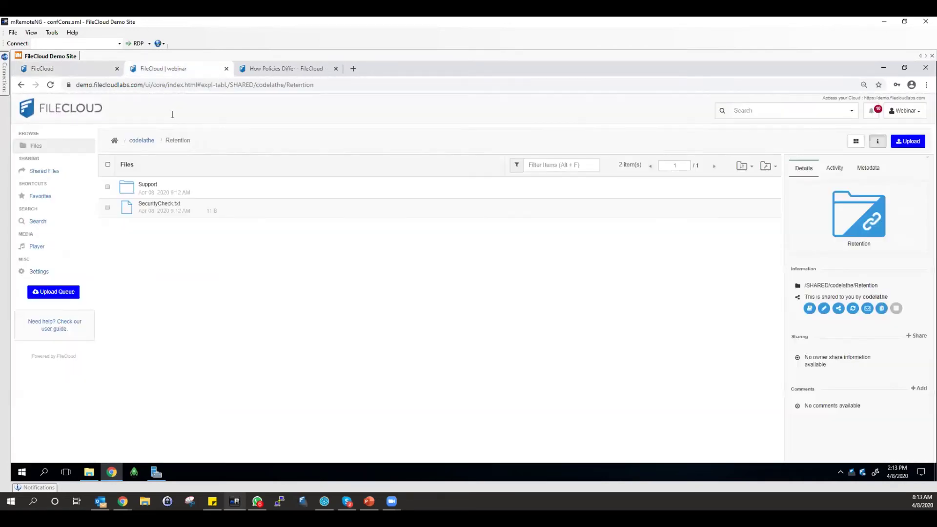
left_click(177, 205)
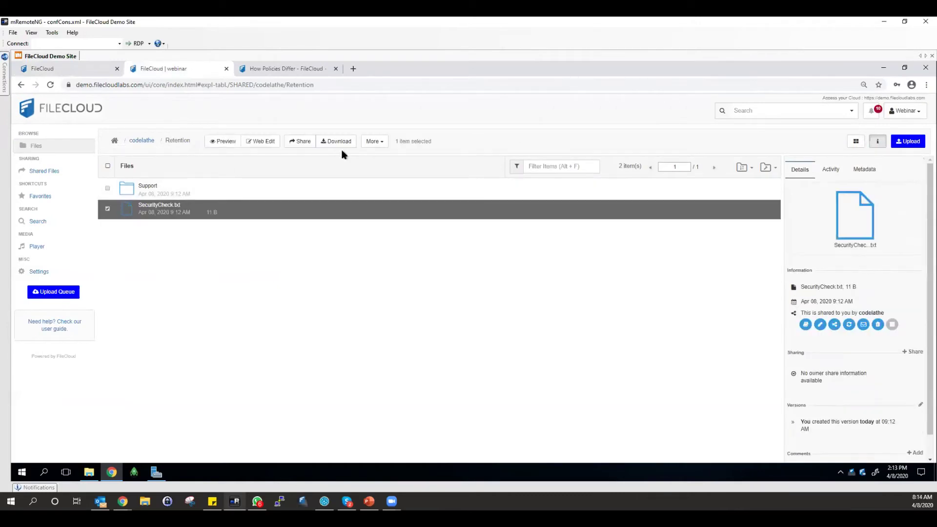
left_click(767, 168)
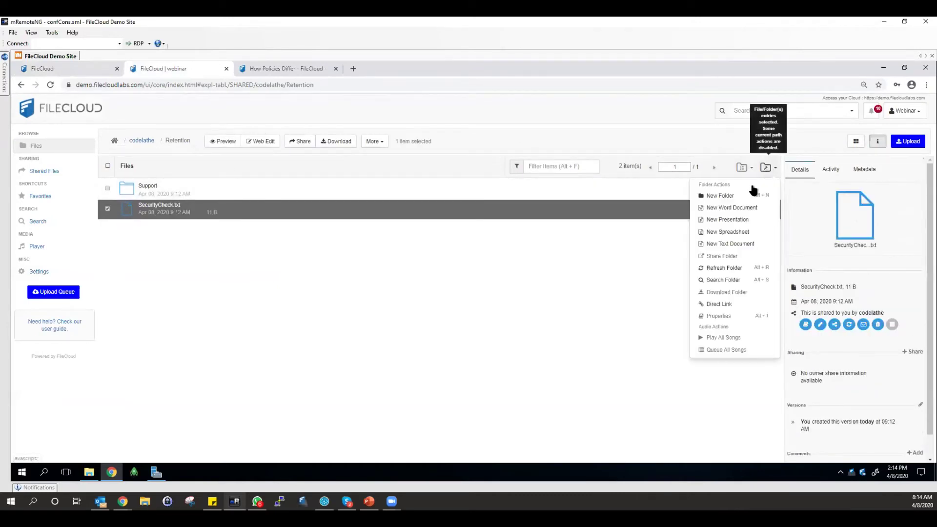
left_click(712, 268)
Delete SecurityCheck.txt and go back up to the codelathe folder.
left_click(165, 208)
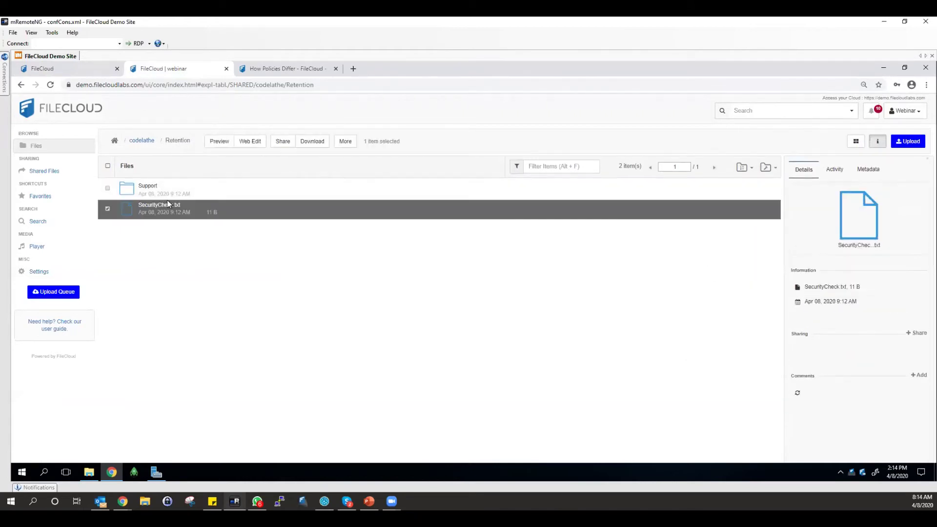
left_click(375, 142)
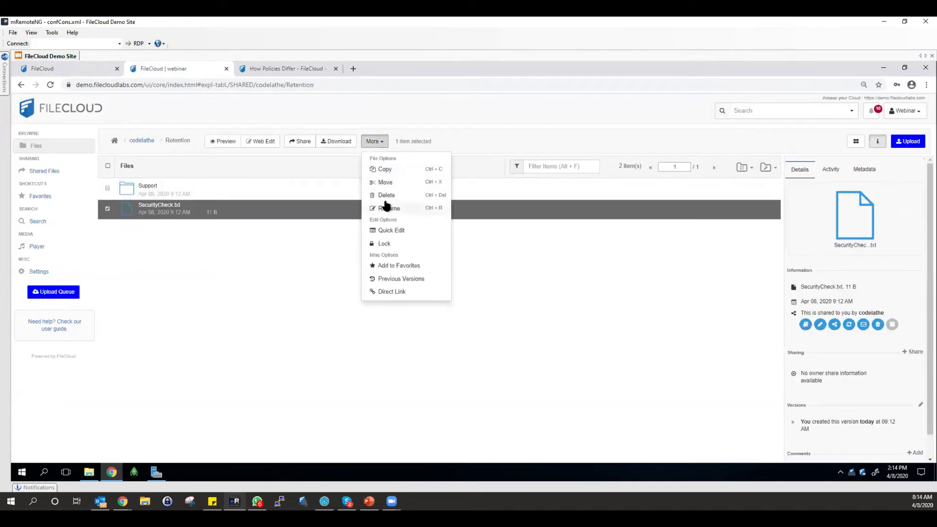
left_click(386, 198)
left_click(550, 170)
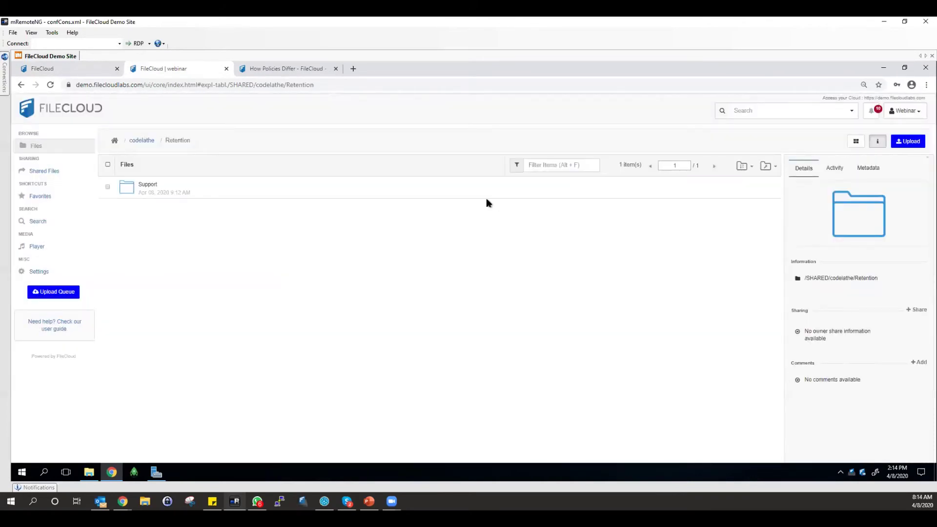
left_click(142, 140)
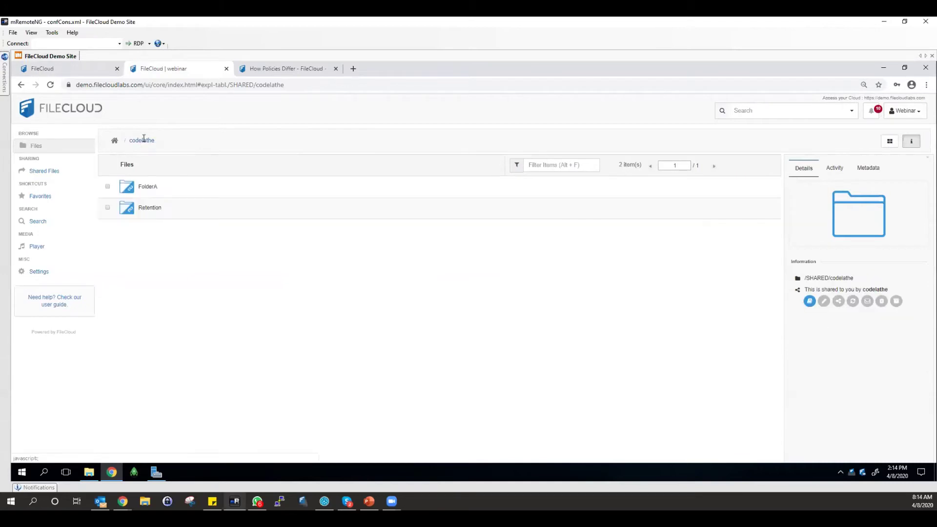
Upload Support, jk.txt and SecurityCheck.txt into FolderA and refresh its listing.
left_click(146, 188)
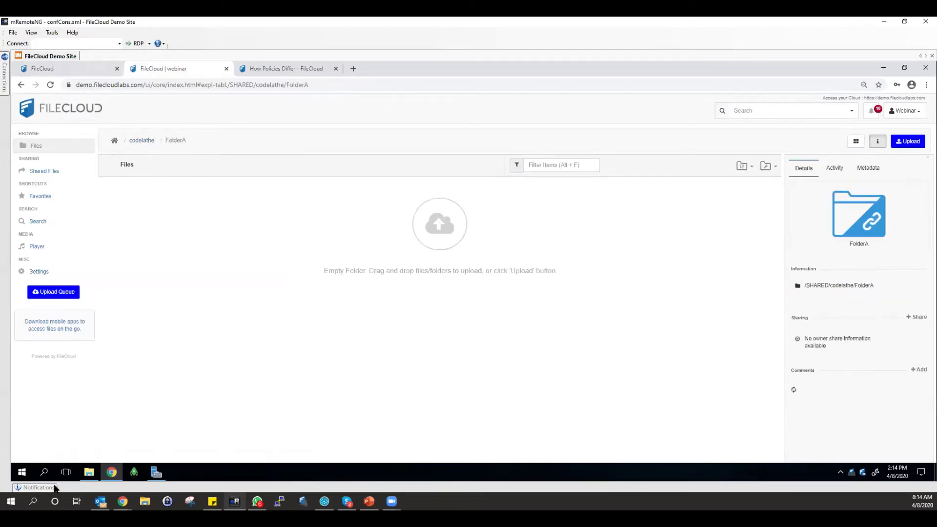
left_click(89, 471)
left_click_drag(279, 236, 116, 299)
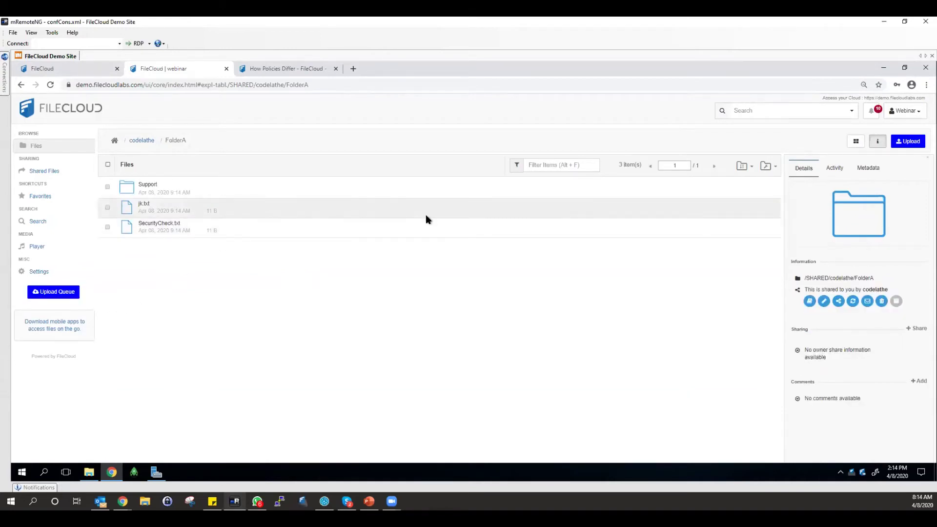
left_click(768, 166)
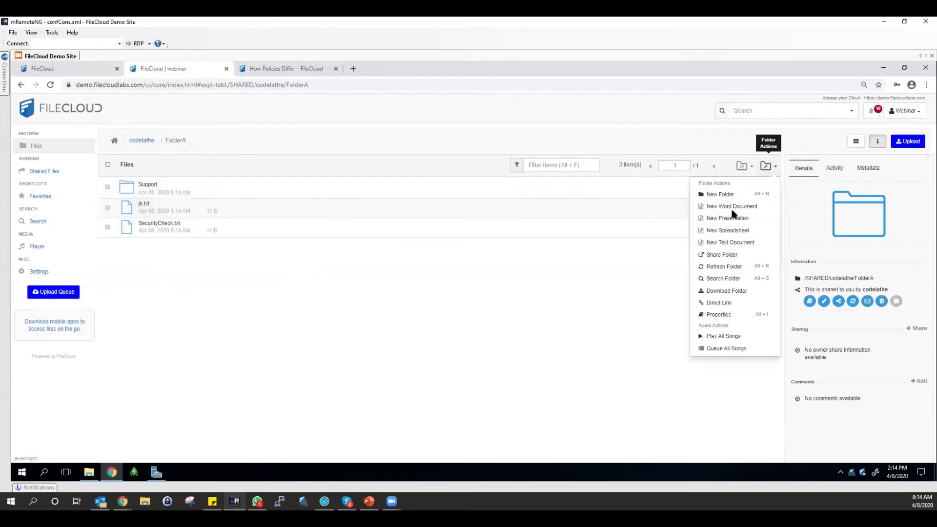
left_click(715, 266)
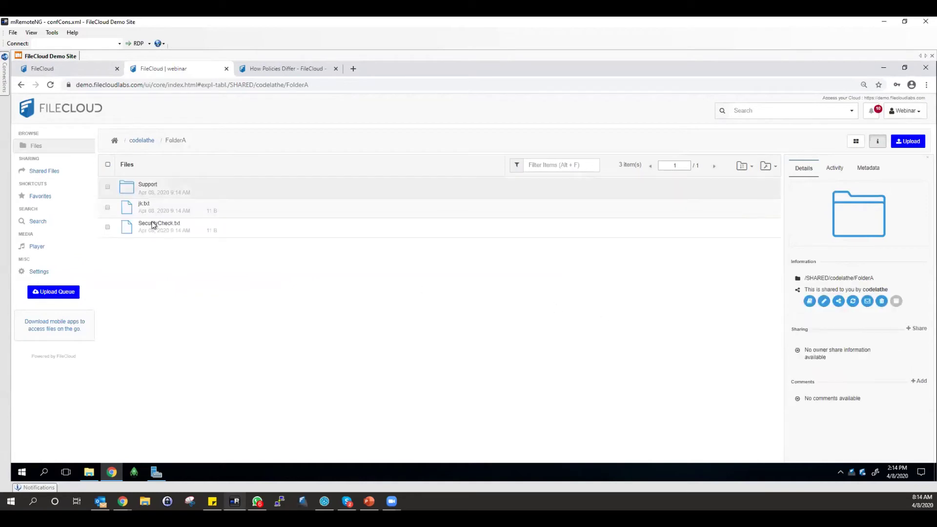
Delete SecurityCheck.txt from FolderA.
left_click(181, 225)
left_click(370, 142)
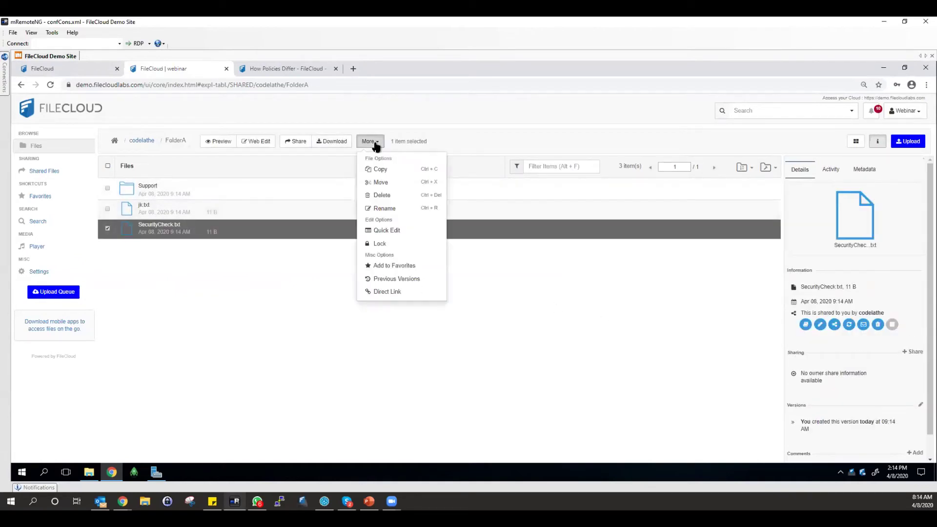
left_click(384, 195)
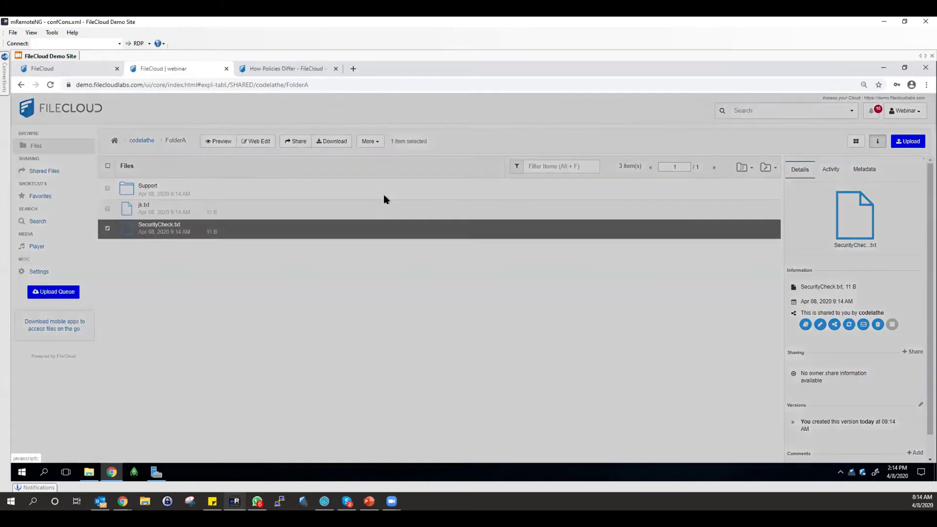
left_click(548, 171)
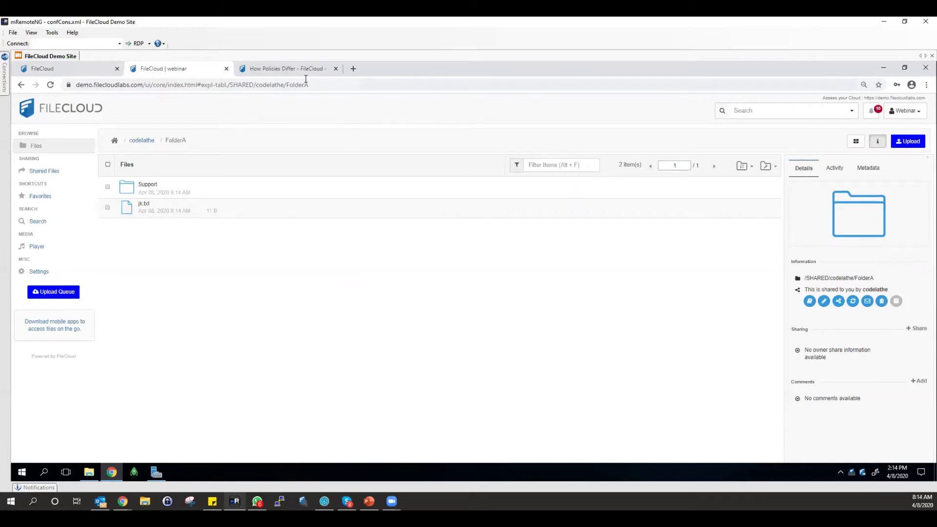
Review the 269 retention alerts on the Governance Dashboard, then return to the four-policy list.
left_click(79, 74)
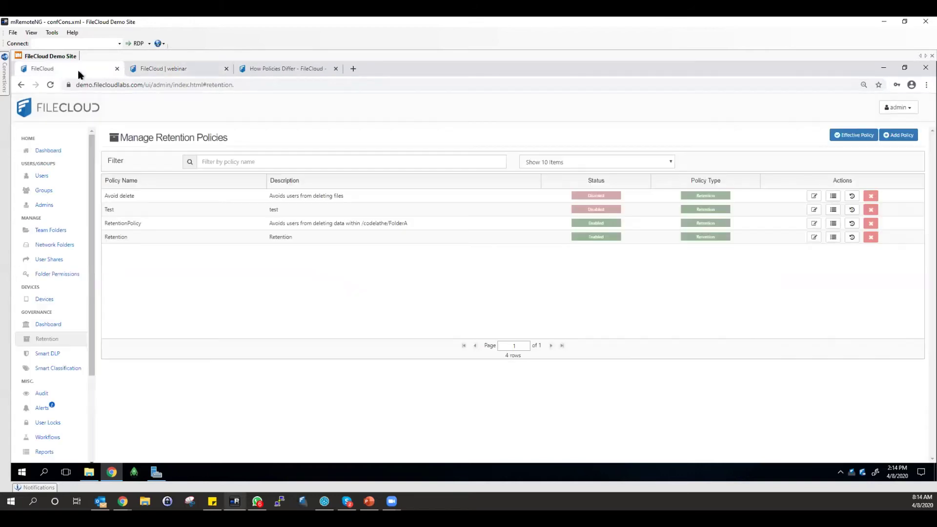
left_click(179, 224)
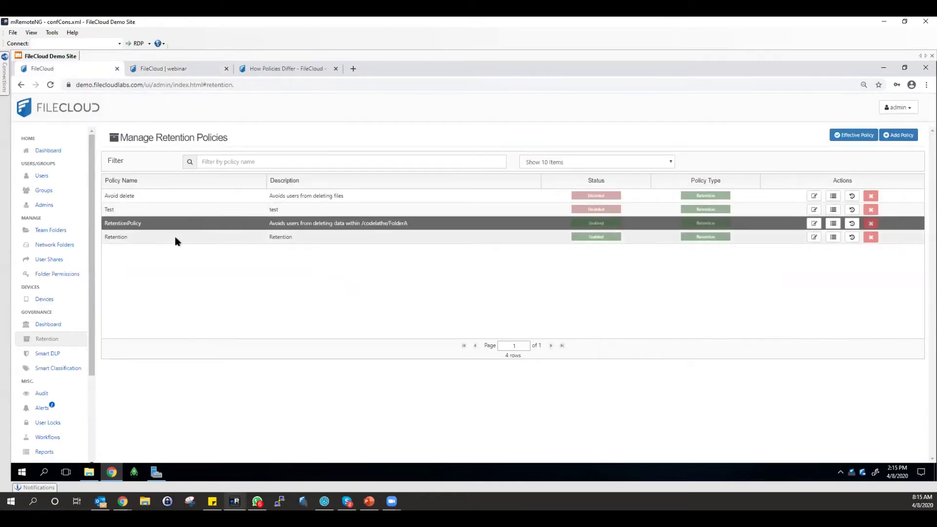
left_click(69, 326)
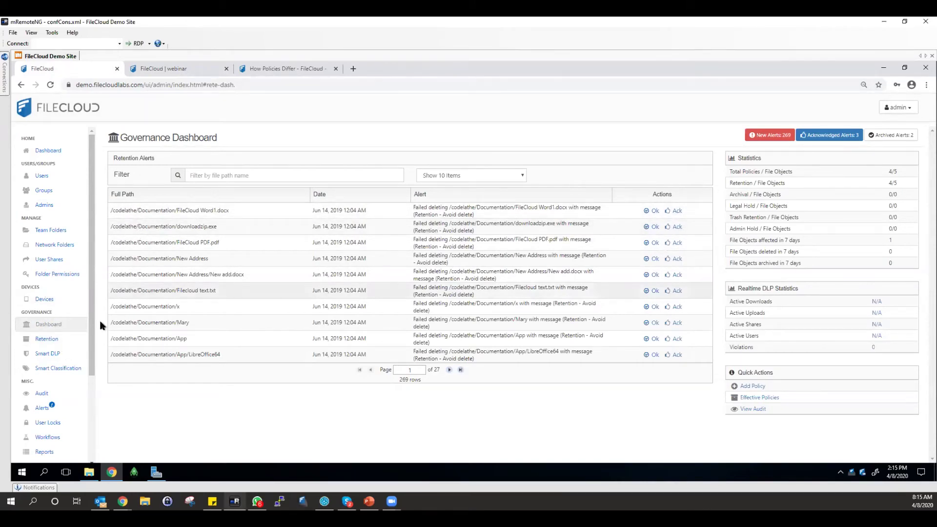
left_click(62, 340)
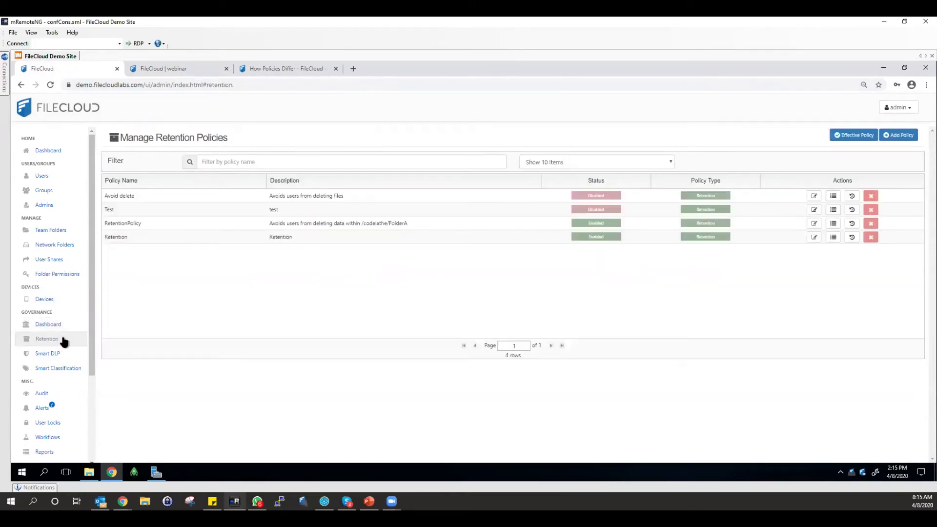
left_click(814, 196)
scroll(462, 225, "down", 3)
scroll(391, 209, "up", 1)
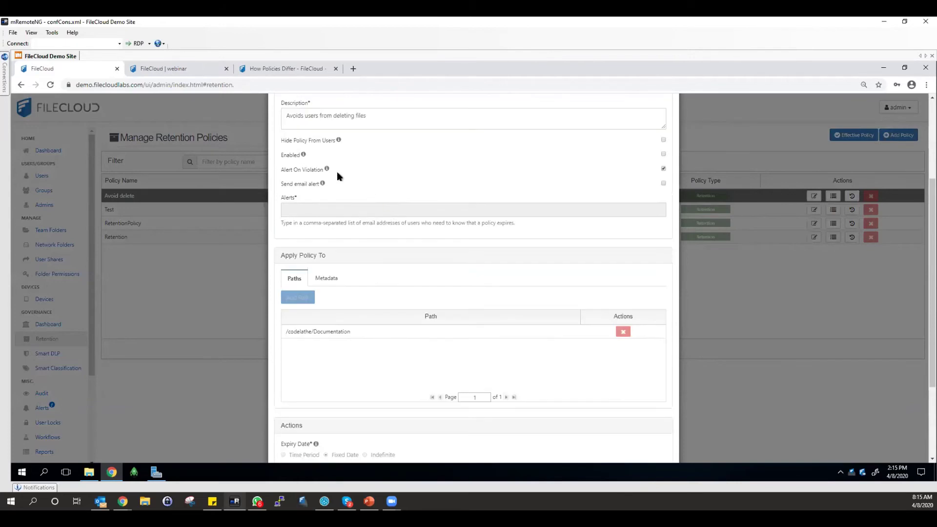
scroll(644, 210, "up", 2)
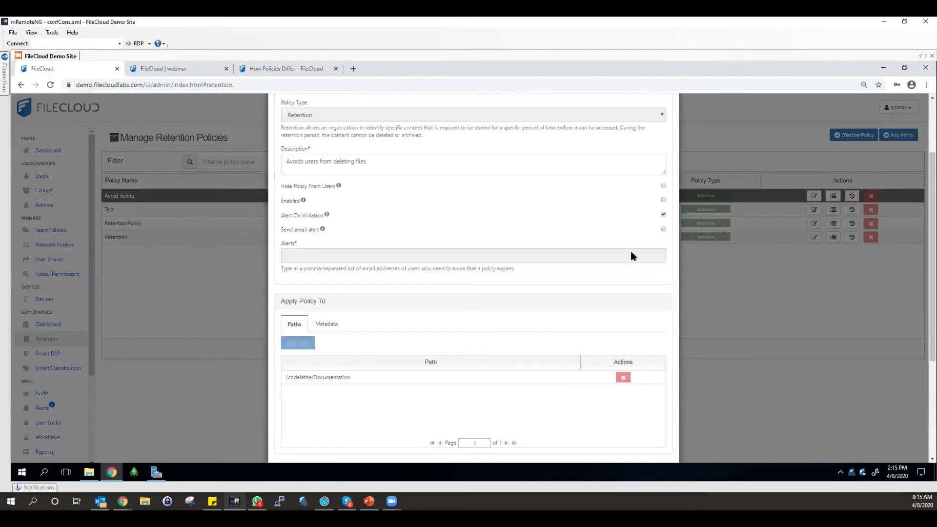
scroll(644, 317, "down", 3)
scroll(649, 378, "up", 4)
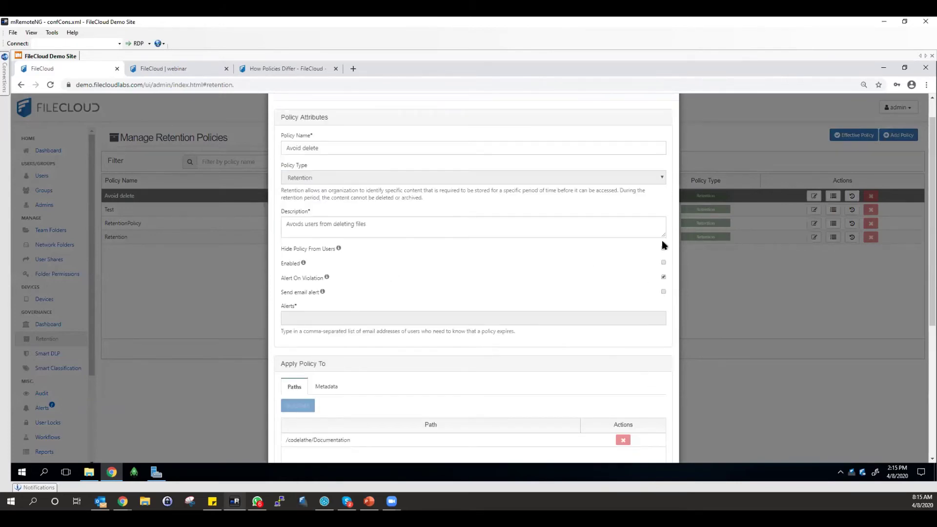
scroll(654, 283, "down", 5)
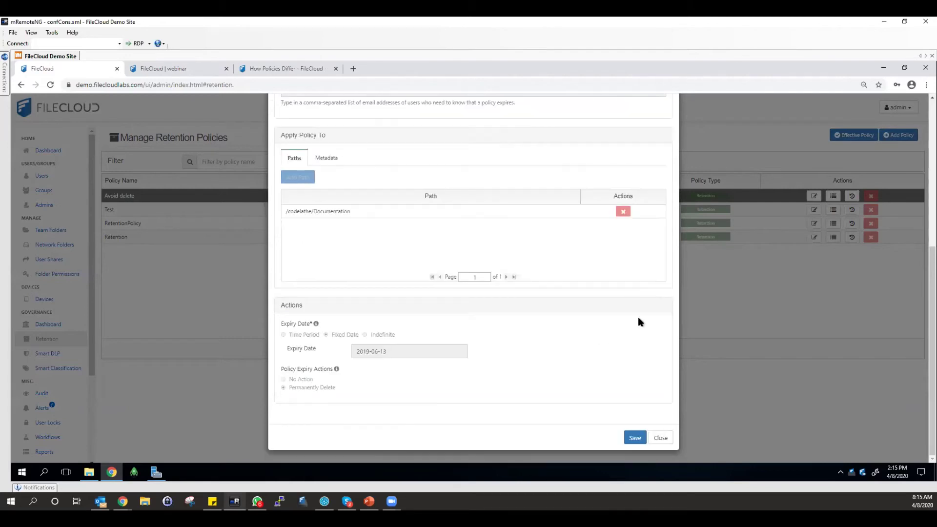
left_click(635, 438)
scroll(425, 376, "up", 2)
scroll(407, 384, "down", 2)
left_click_drag(403, 348, 379, 350)
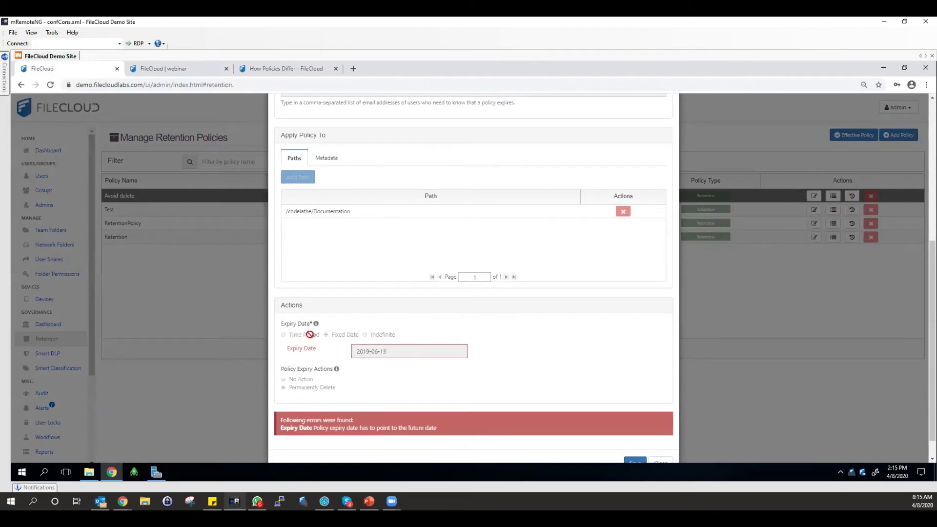
scroll(390, 334, "down", 1)
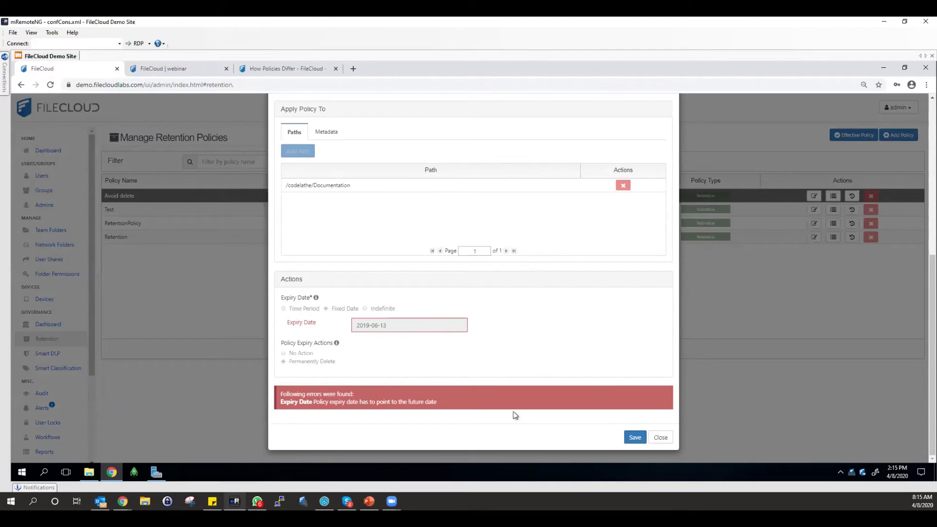
left_click(634, 437)
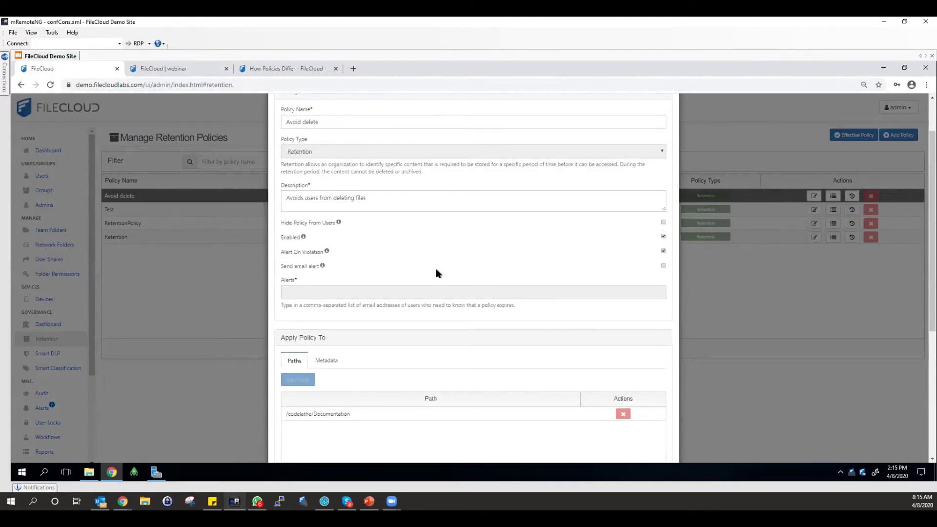
scroll(435, 273, "up", 1)
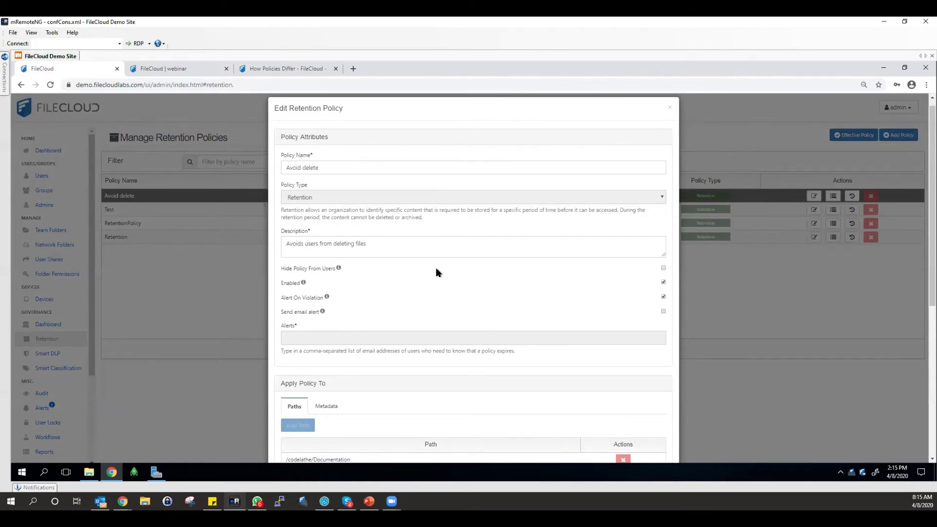
scroll(437, 272, "down", 2)
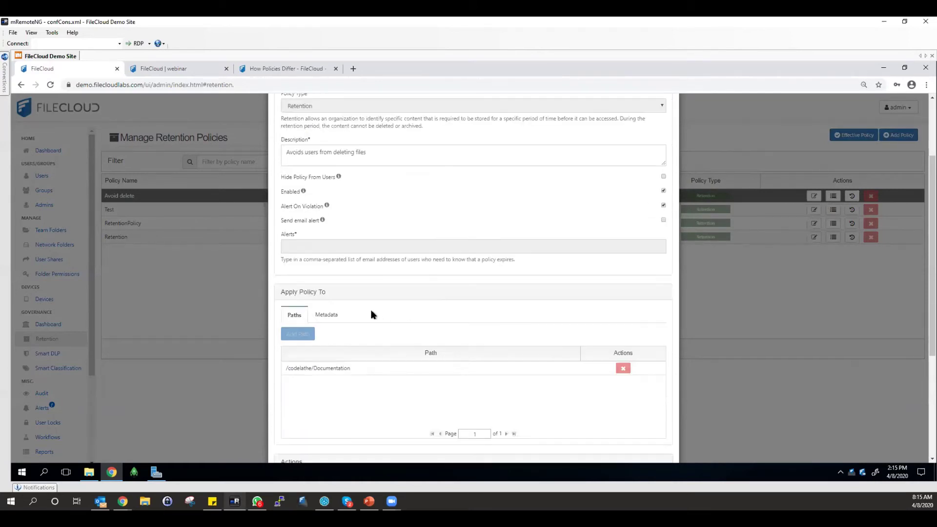
left_click(327, 315)
scroll(350, 307, "down", 3)
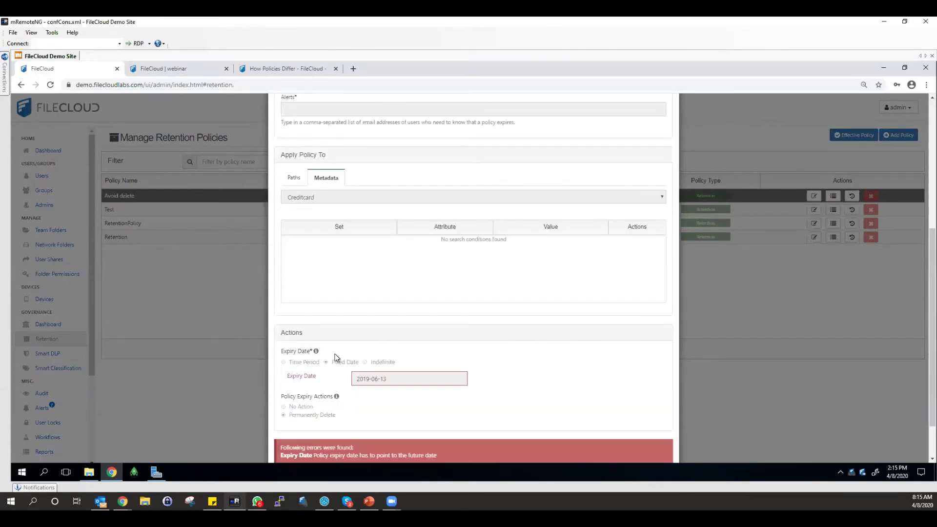
triple_click(365, 383)
scroll(361, 386, "down", 1)
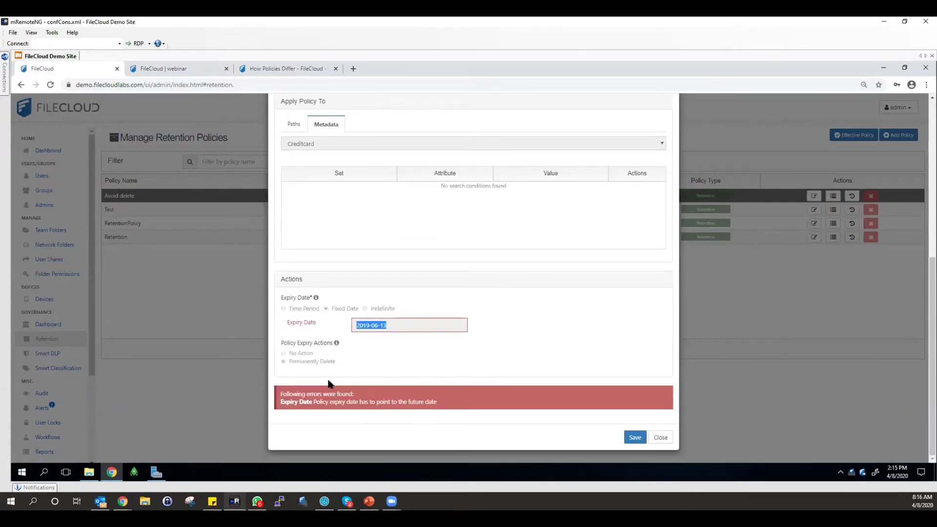
left_click(661, 437)
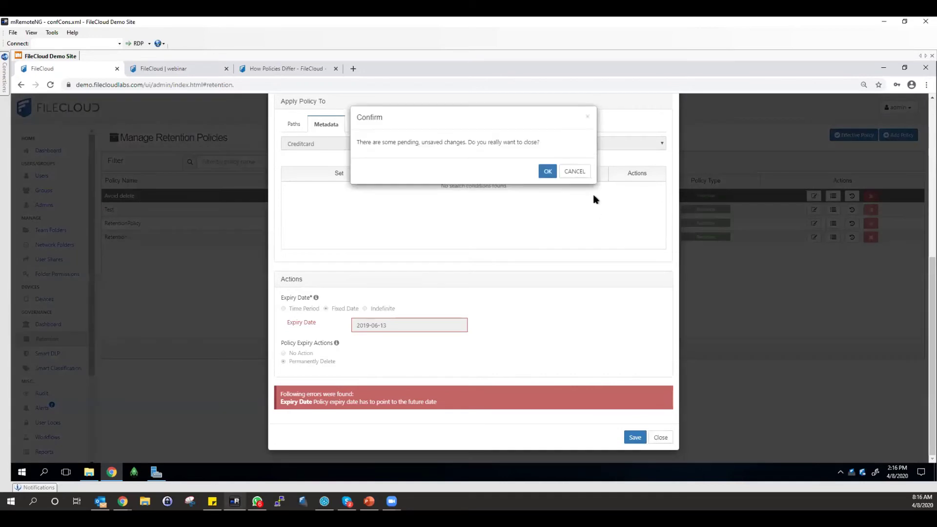
left_click(544, 171)
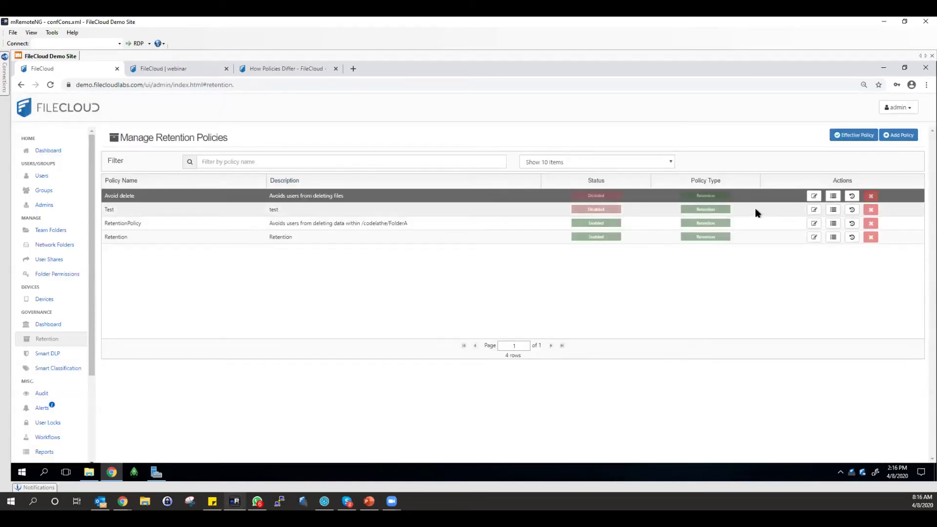
left_click(814, 210)
scroll(518, 281, "down", 5)
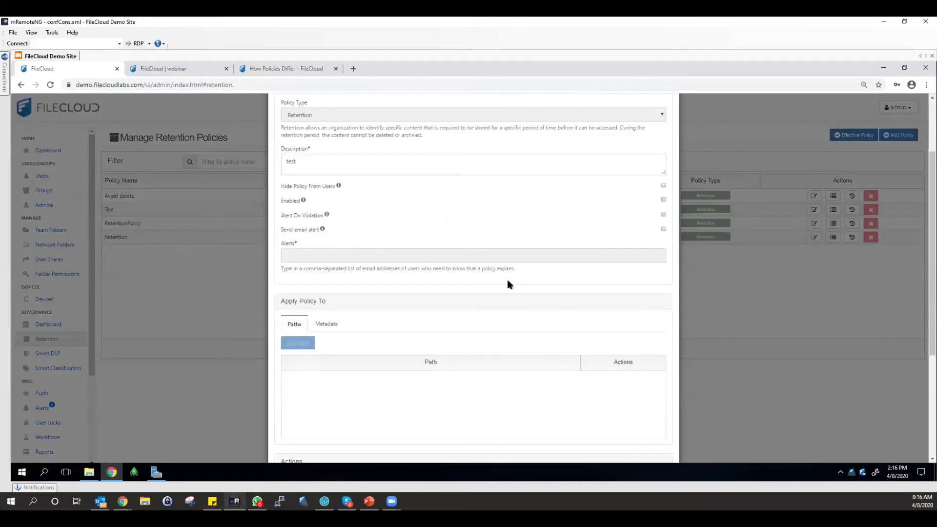
key("Escape")
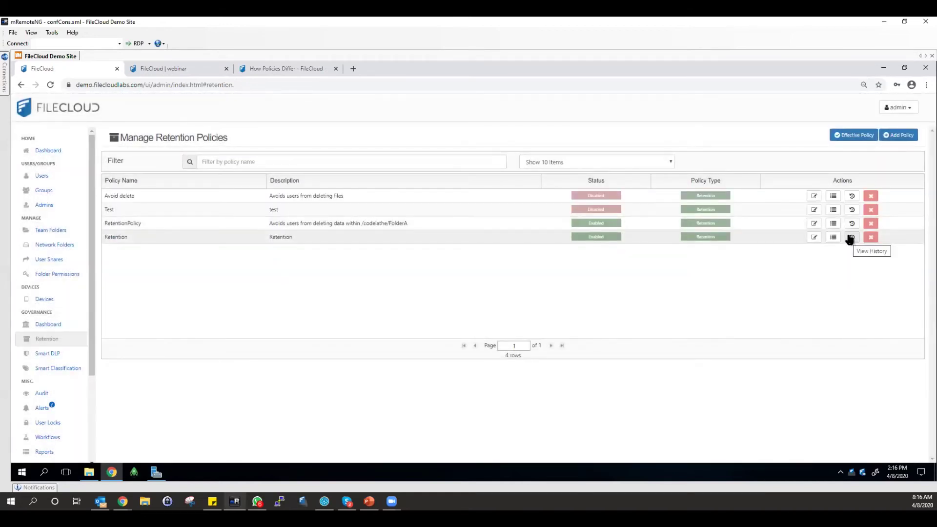
left_click(851, 223)
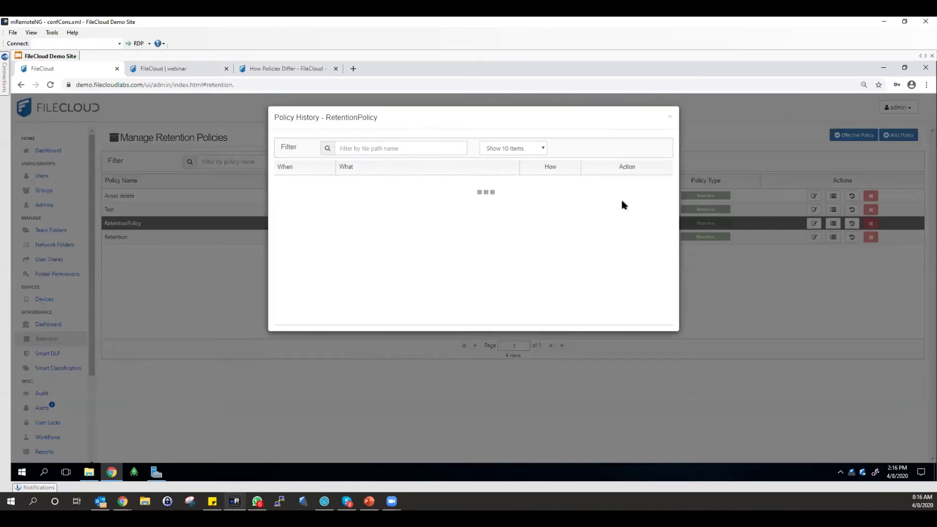
left_click(684, 128)
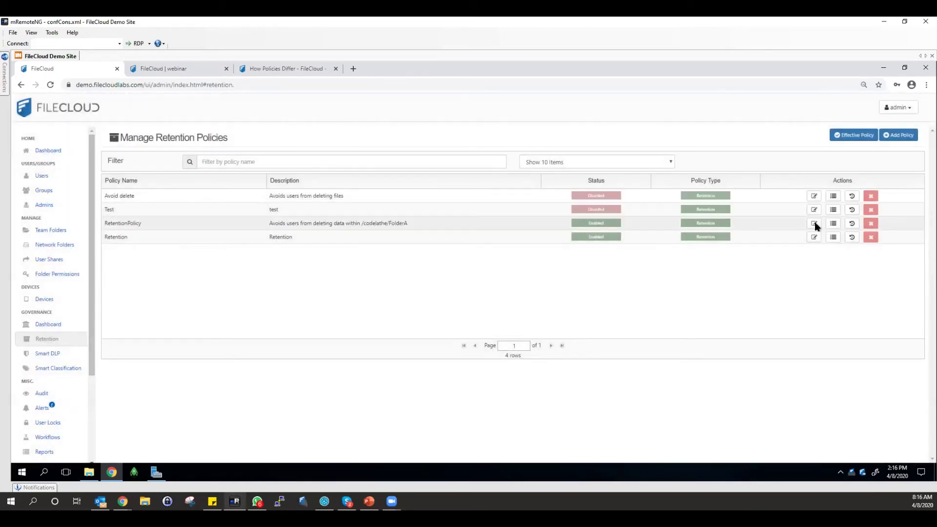
Turn on alerting for RetentionPolicy violations and save the policy.
left_click(814, 224)
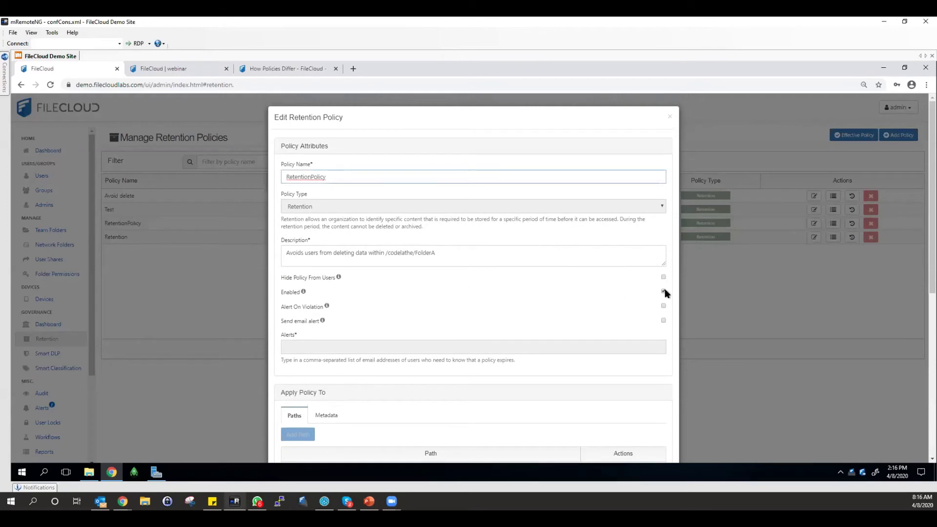
left_click(664, 307)
scroll(662, 305, "down", 6)
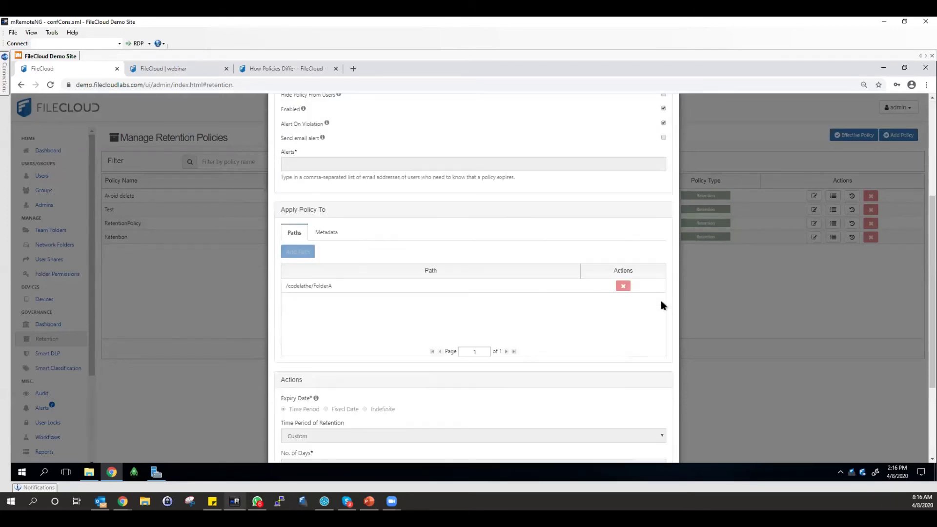
scroll(661, 302, "up", 2)
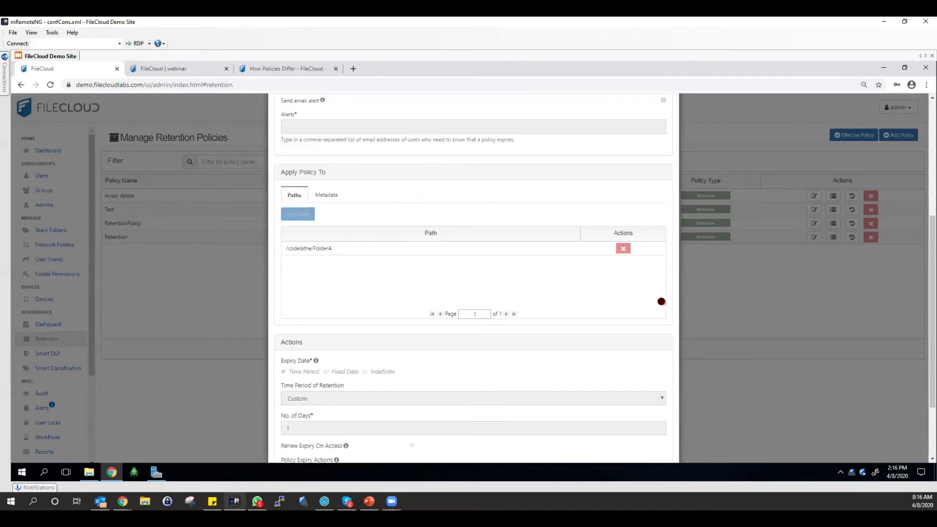
scroll(660, 301, "up", 1)
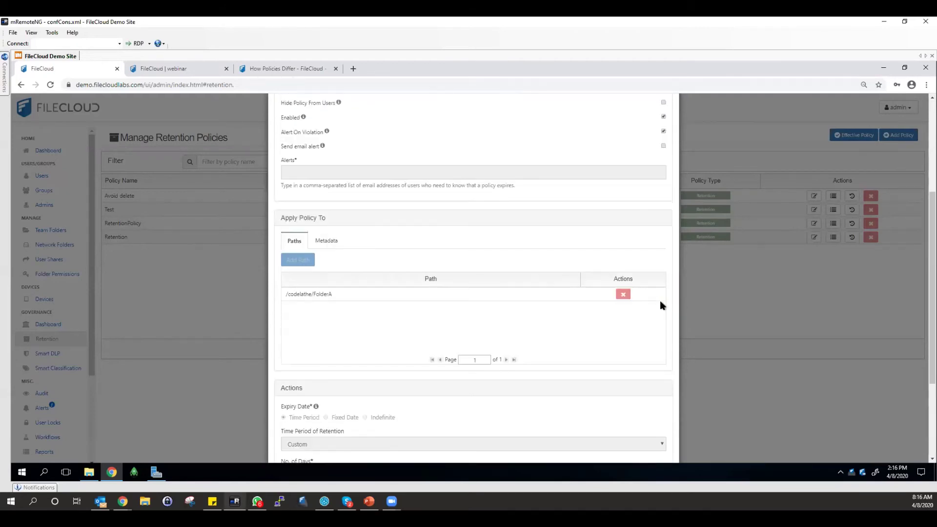
scroll(661, 305, "up", 1)
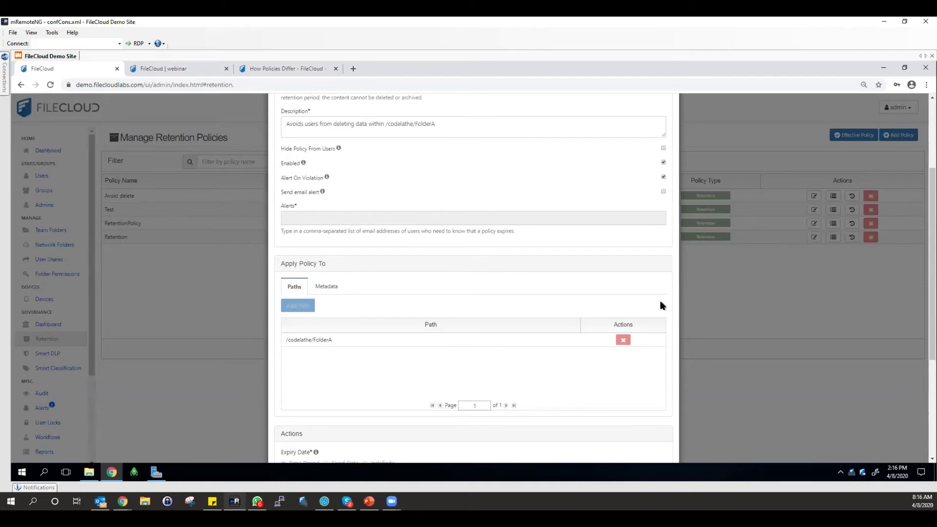
scroll(660, 302, "up", 1)
scroll(658, 298, "down", 5)
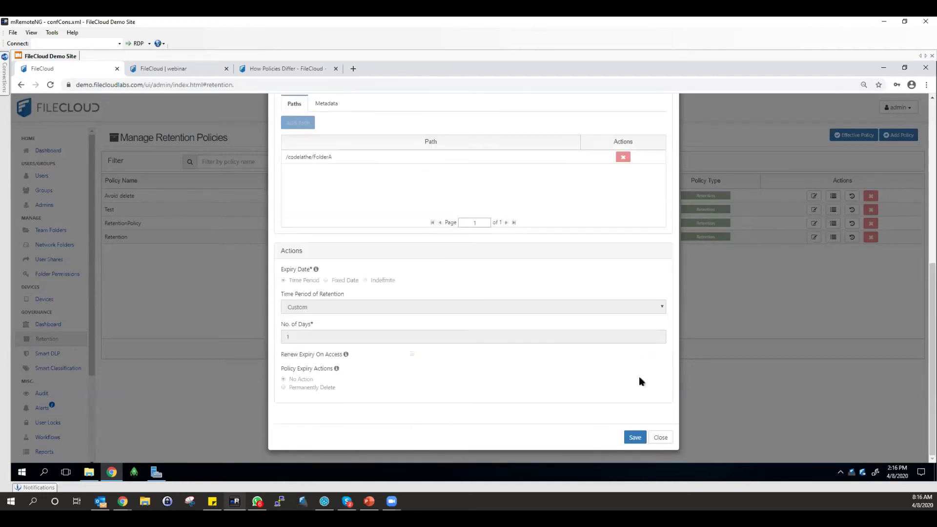
left_click(635, 437)
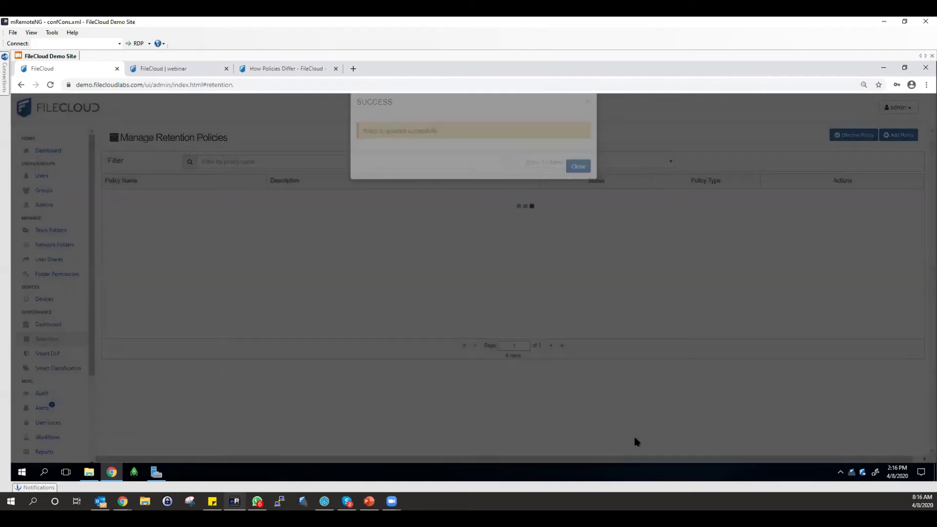
left_click(584, 181)
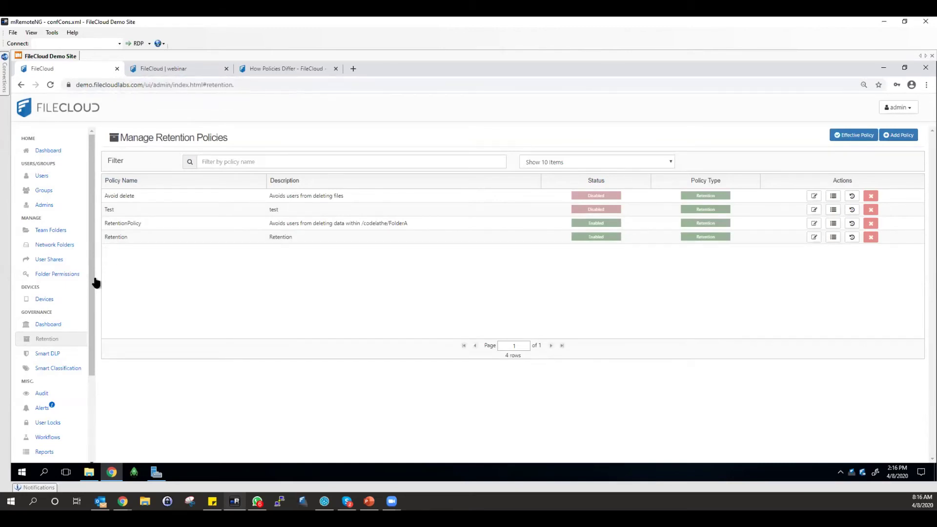
Browse the acknowledged, 269 new and archived retention alerts, picking out the LibreOffice64 alert.
left_click(69, 323)
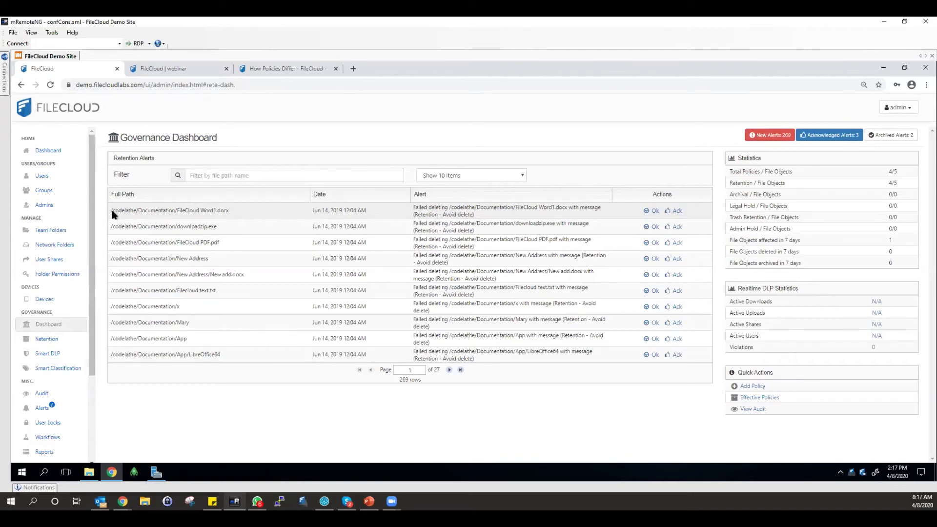
left_click(831, 138)
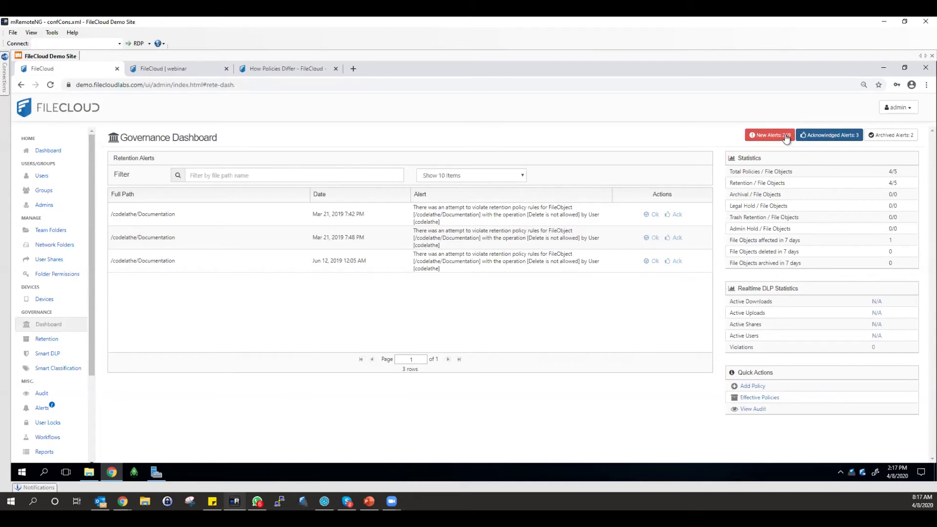
left_click(770, 138)
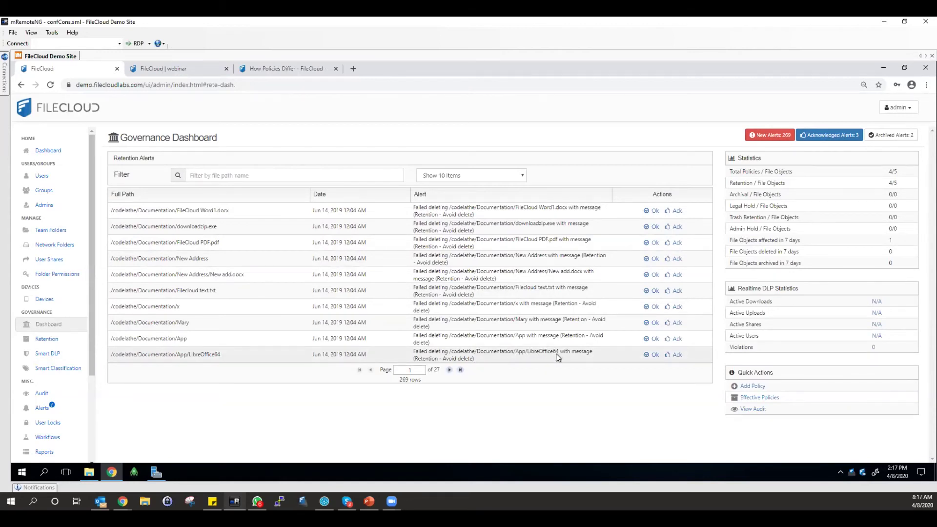
left_click(554, 358)
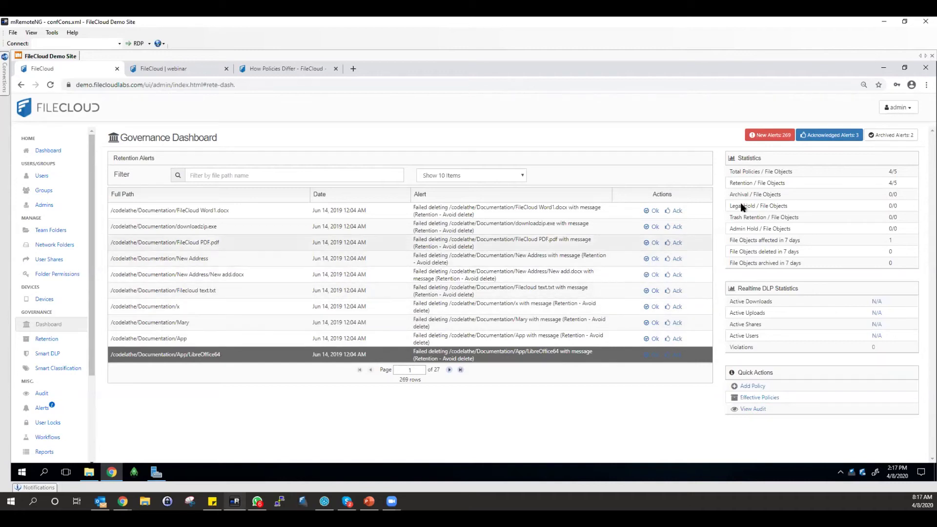
left_click(895, 139)
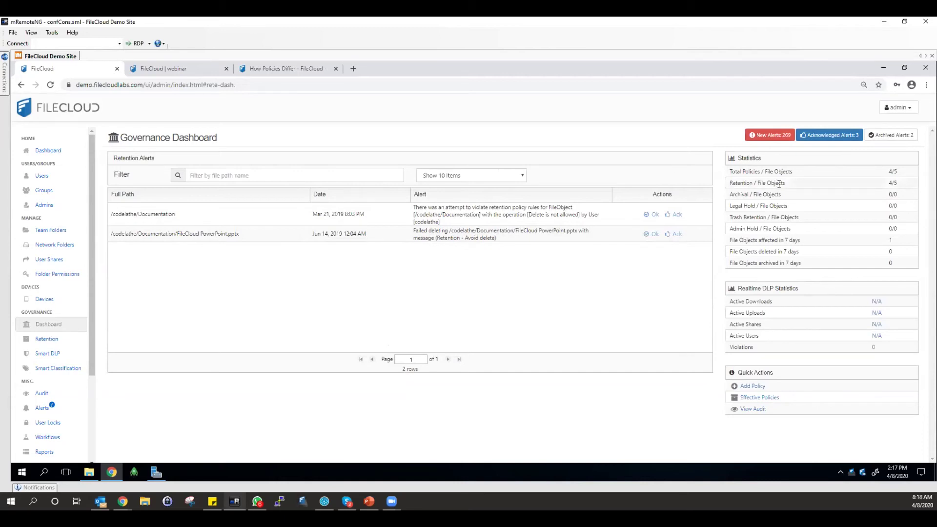
Check the five Test policy paths under Effective Policies, then return to the Governance Dashboard.
left_click(761, 399)
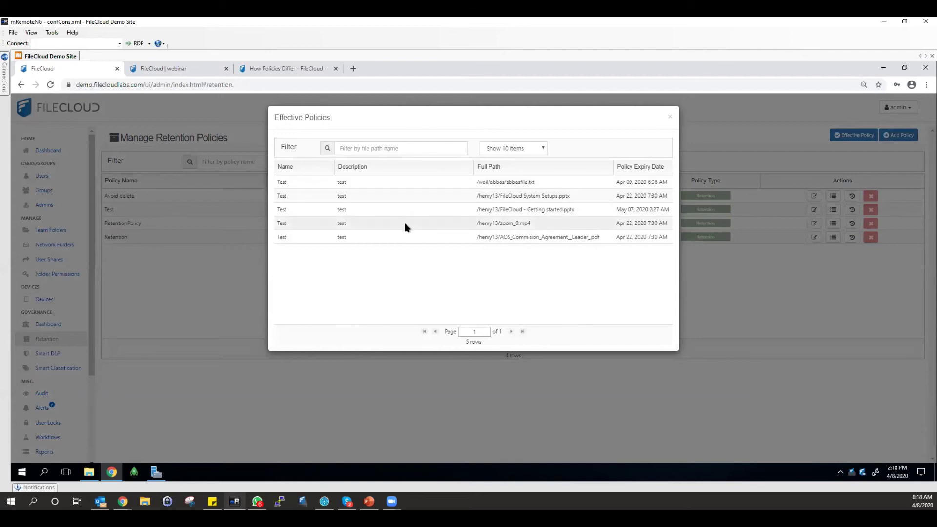
left_click_drag(379, 242, 359, 171)
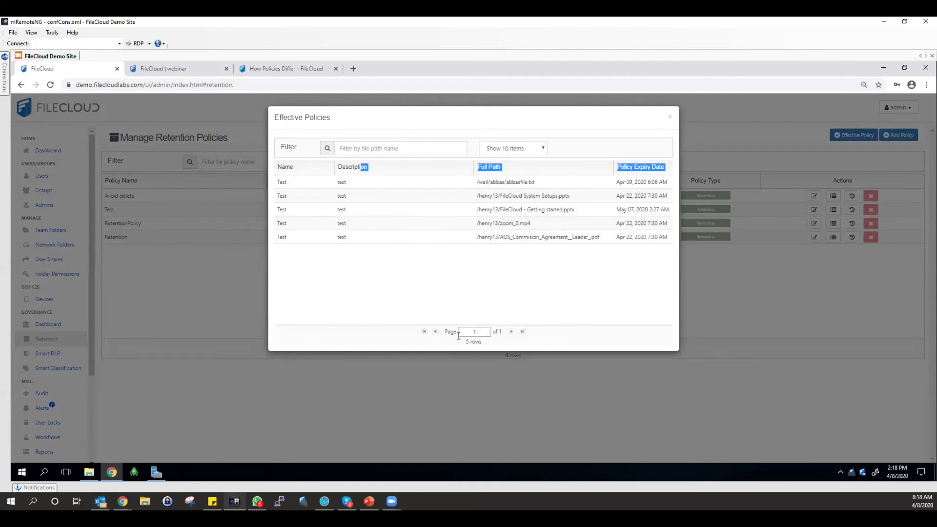
left_click(669, 117)
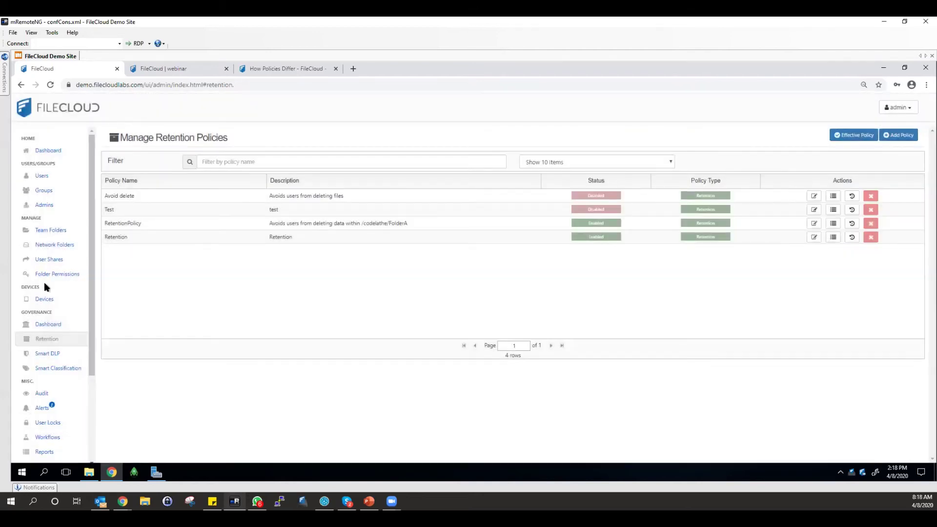
left_click(57, 324)
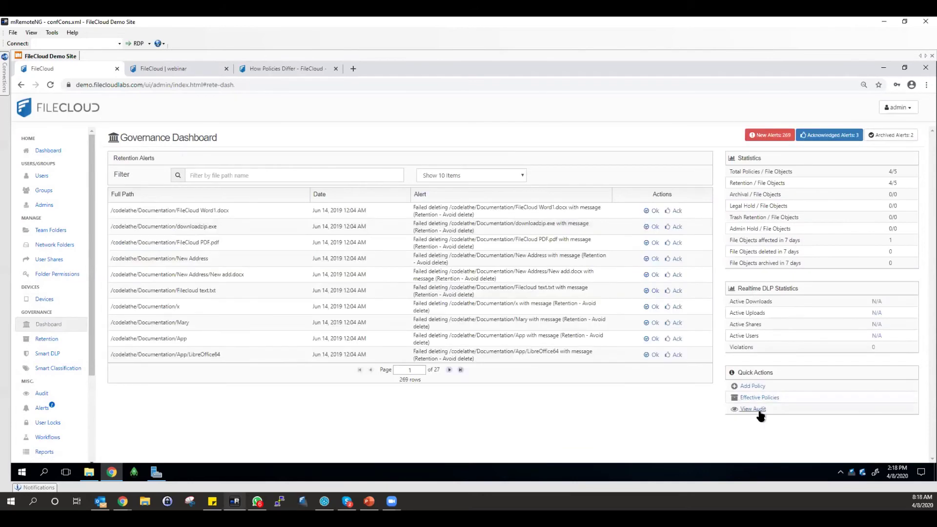
Check the retention-filtered audit log entries, then return to the Governance Dashboard showing 269 alerts.
left_click(757, 411)
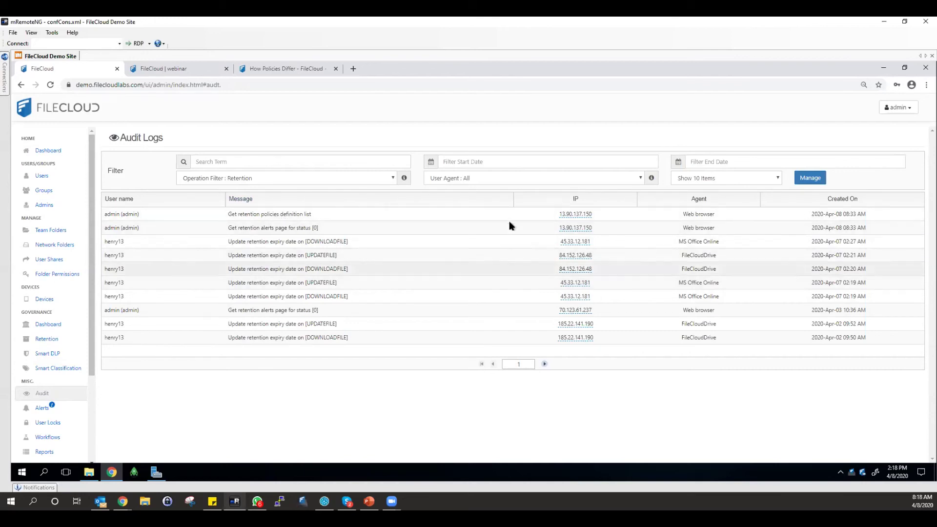
mouse_move(575, 241)
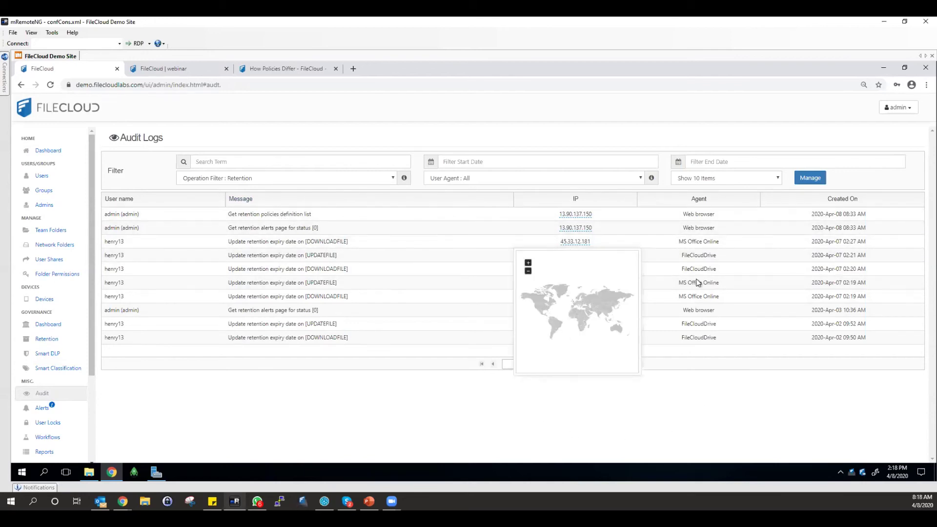
left_click(60, 325)
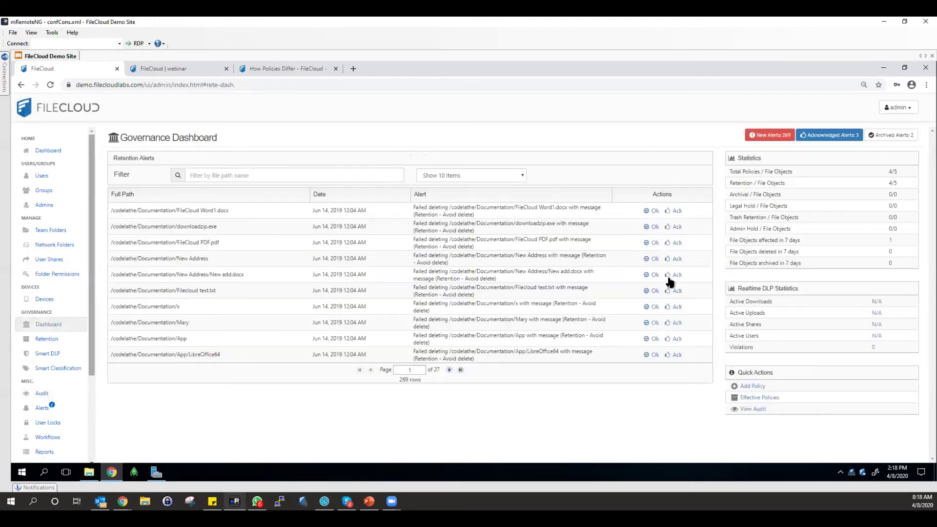
Look through a new retention policy form's fields and close it unsaved, keeping four policies.
left_click(759, 386)
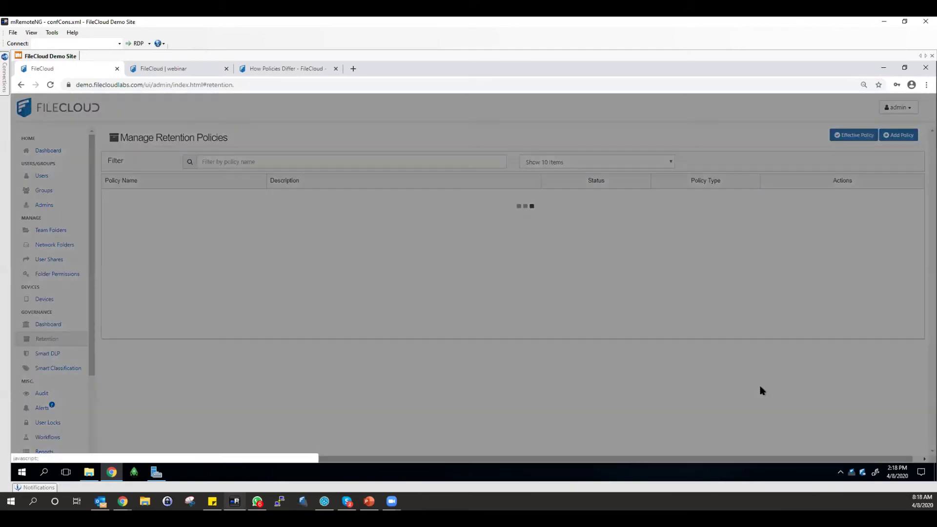
scroll(428, 314, "down", 3)
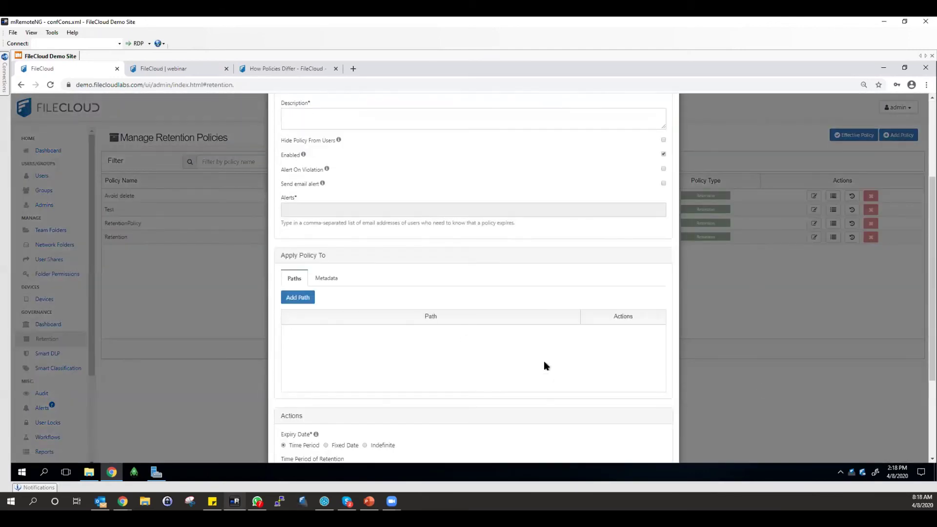
scroll(543, 361, "down", 2)
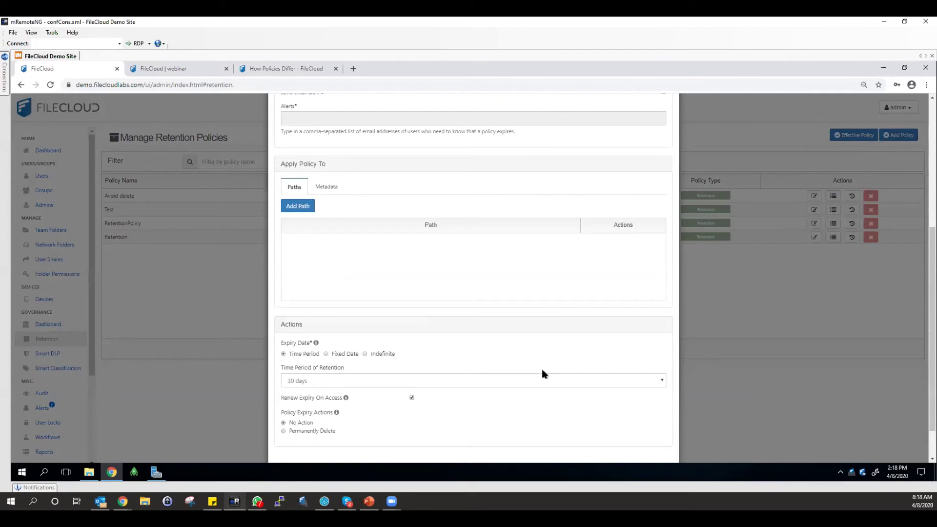
scroll(555, 384, "down", 1)
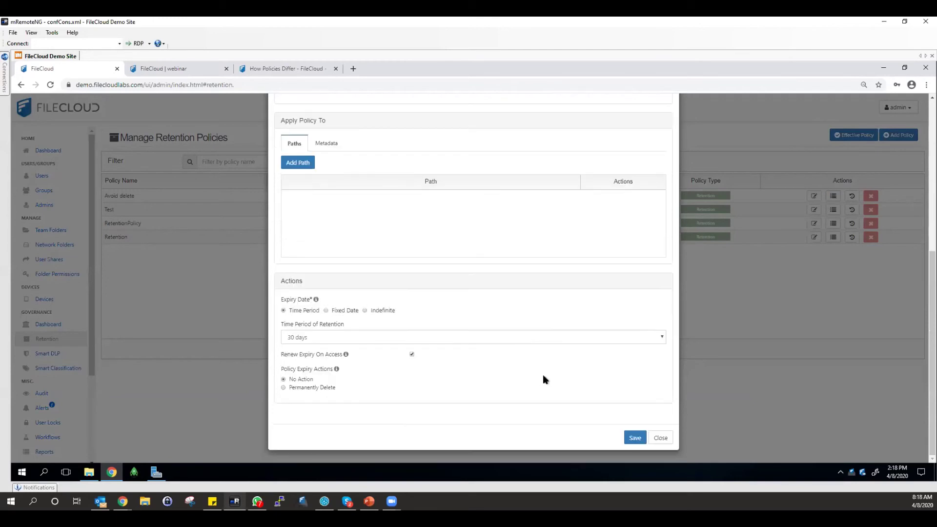
left_click(656, 439)
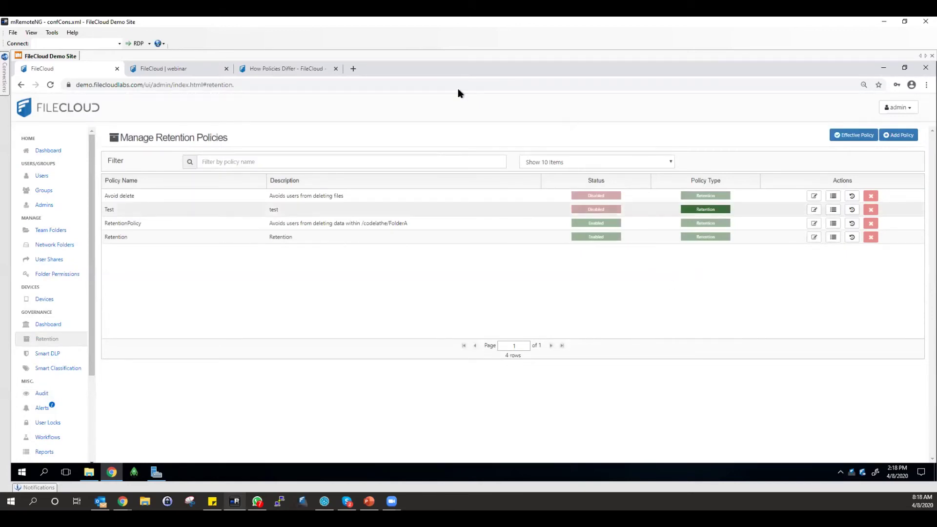
Review the policy list and How Policies Differ page, return to the Governance Dashboard, then switch to PowerPoint.
left_click(58, 328)
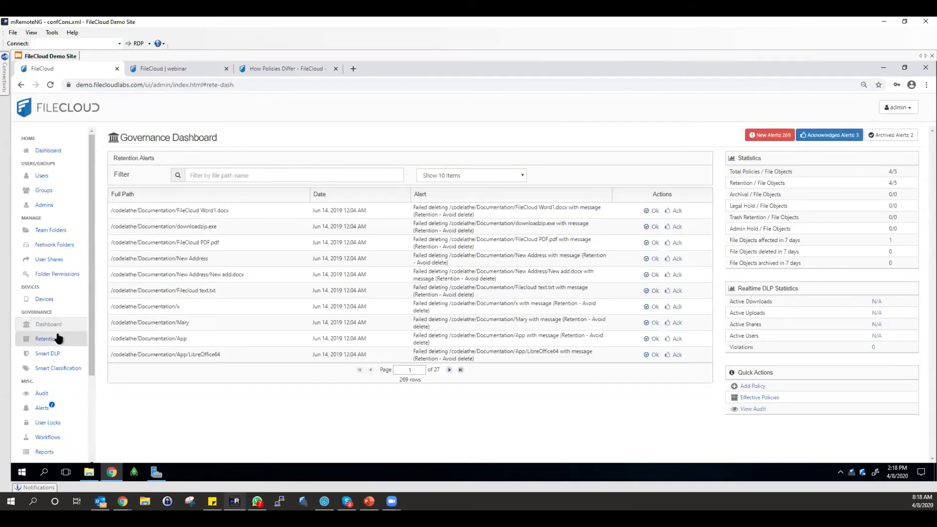
left_click(56, 339)
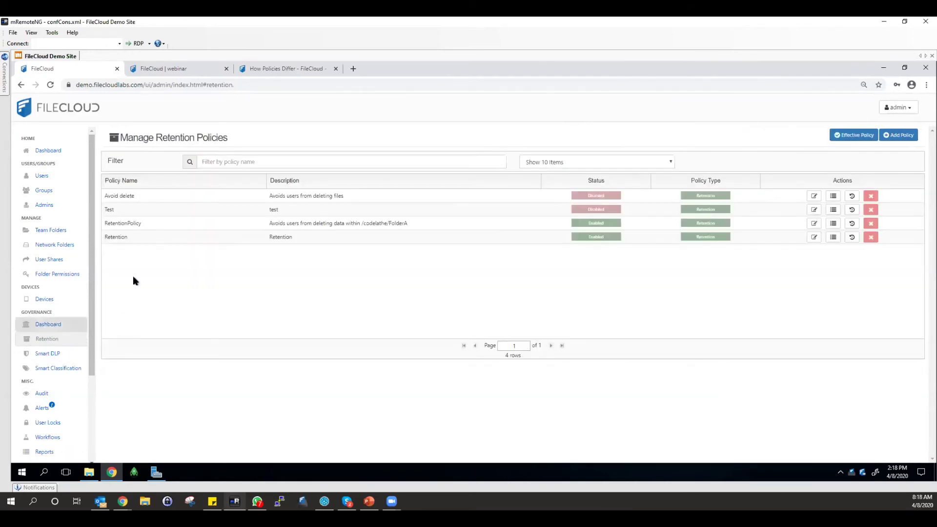
left_click(272, 76)
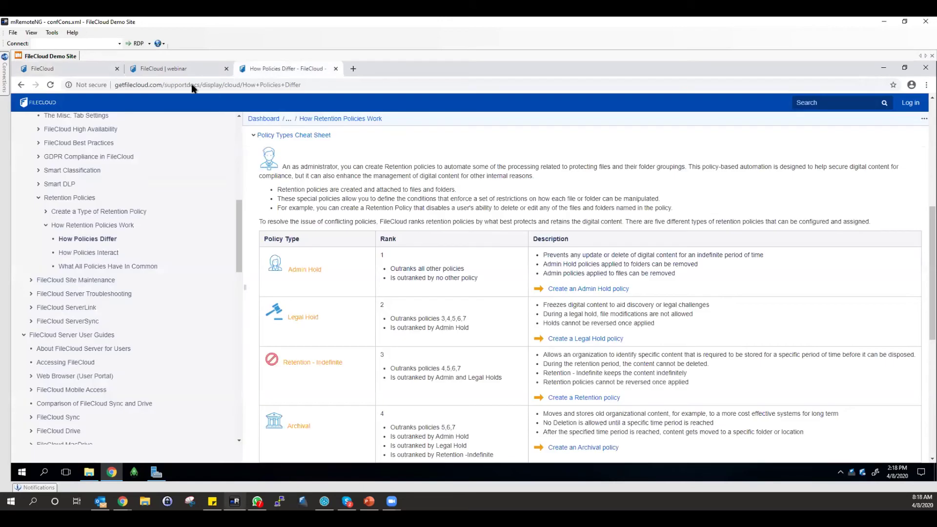
left_click(82, 73)
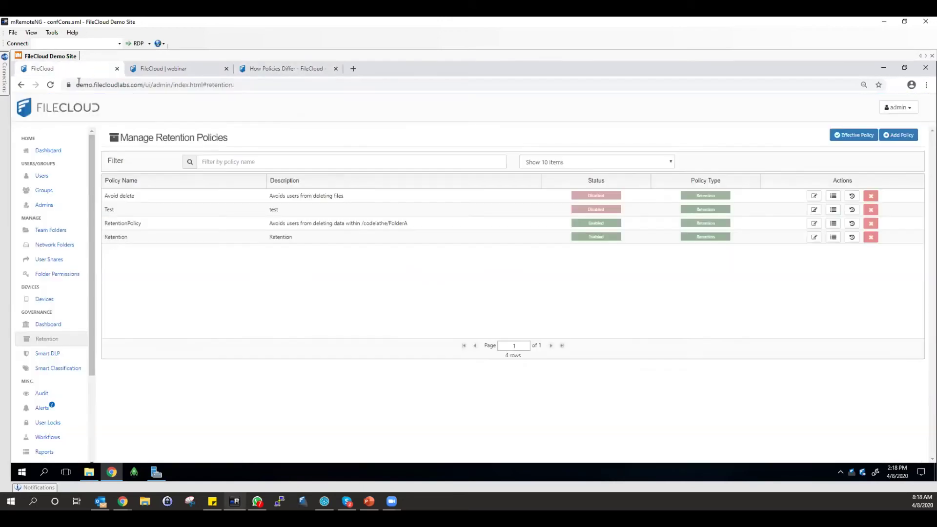
left_click(46, 325)
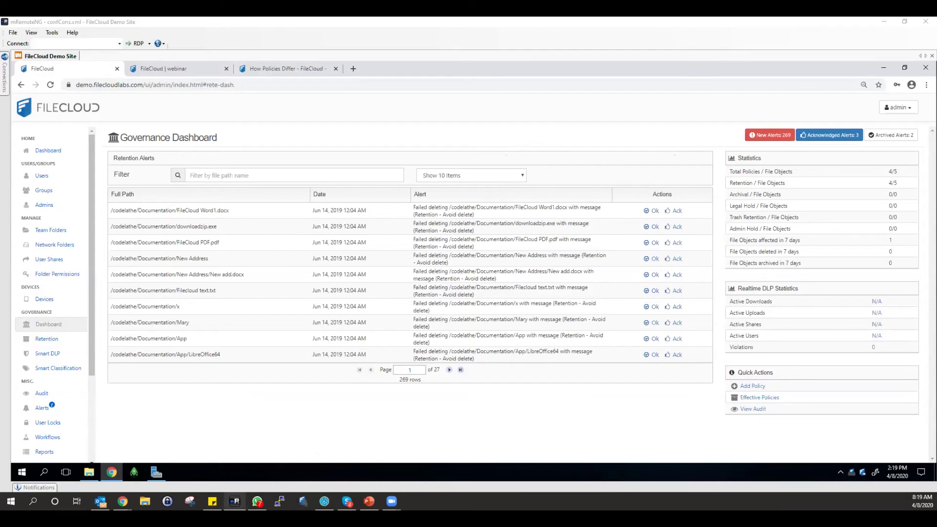
key("alt+Tab")
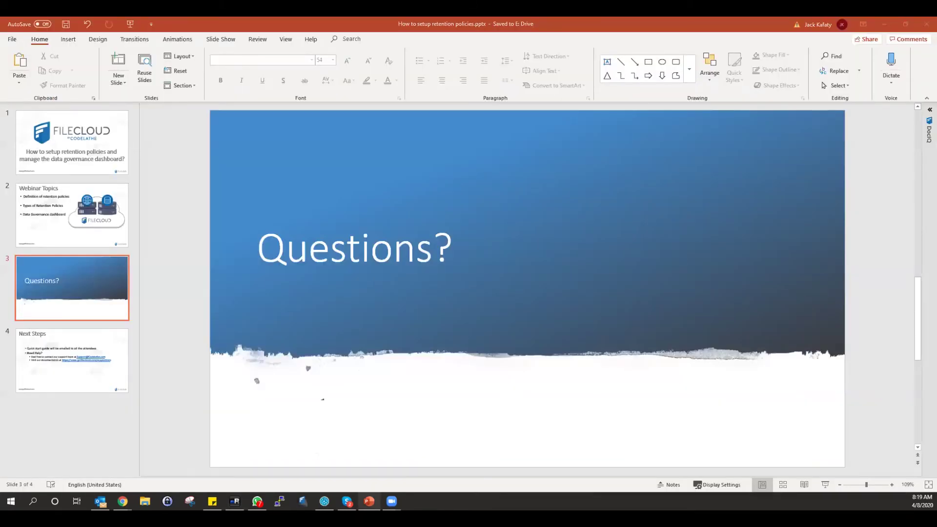
Present the Questions? slide (slide 3) full screen, restarting the slideshow with Shift+F5.
left_click(824, 484)
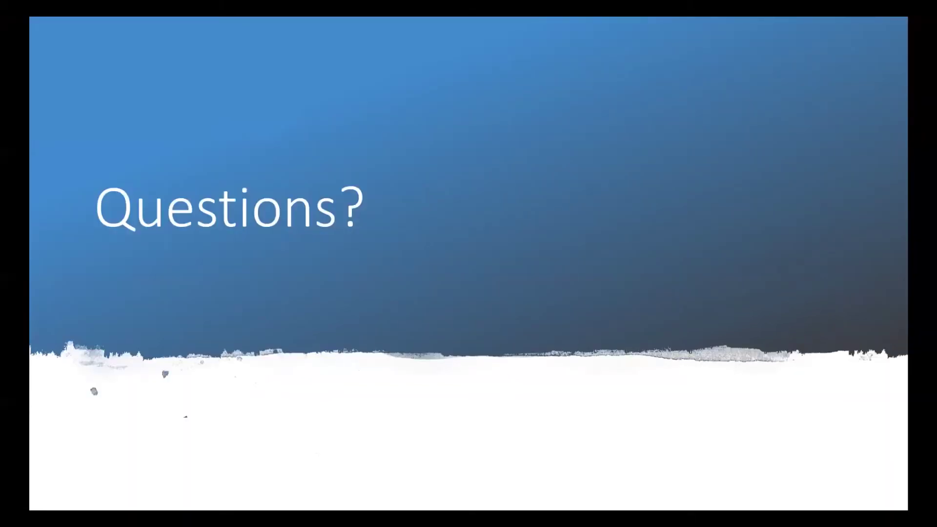
key("Escape")
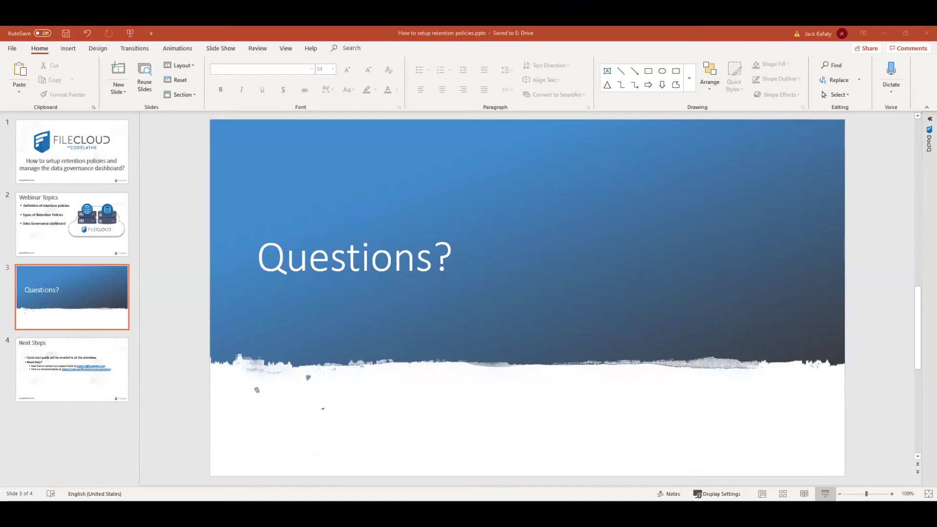
key("shift+F5")
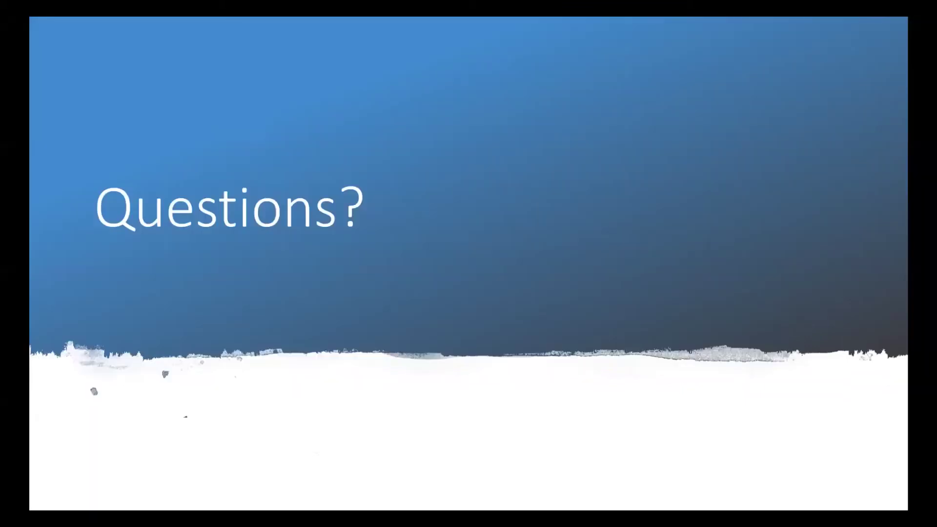
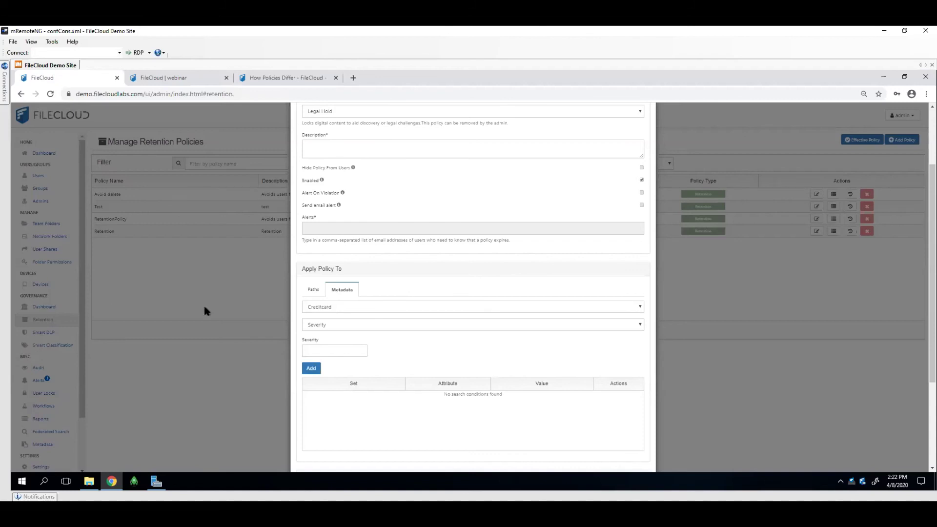
scroll(343, 365, "down", 2)
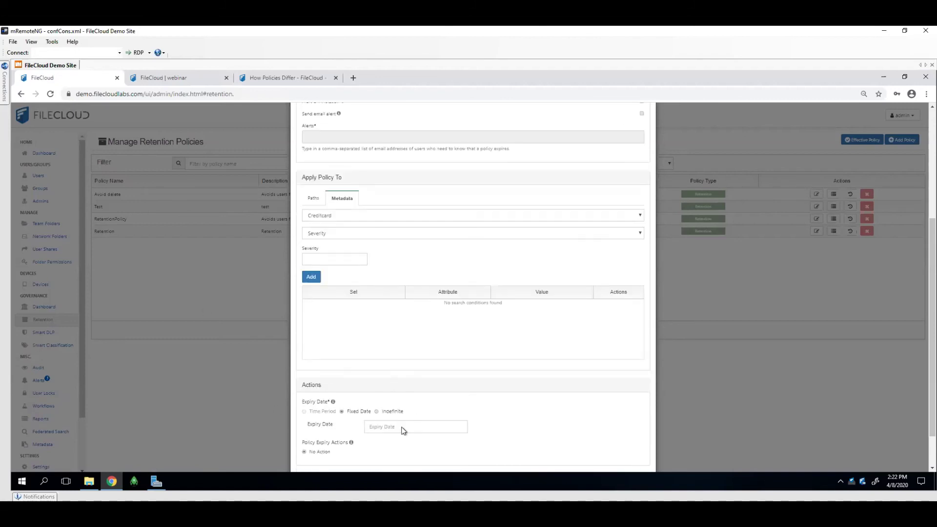
scroll(363, 393, "up", 4)
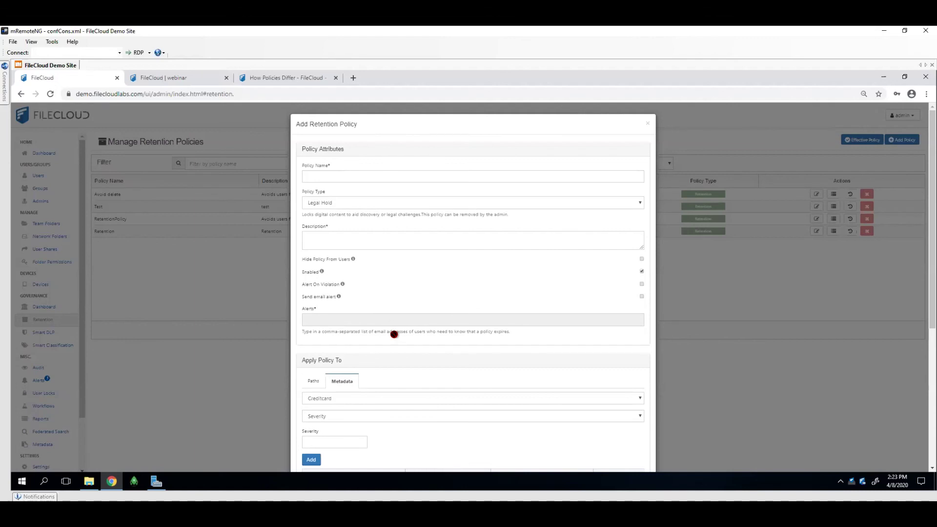
Add a Legal Hold metadata condition using the SSN set, with SSN value 'Yes'.
scroll(395, 343, "down", 2)
scroll(395, 344, "down", 1)
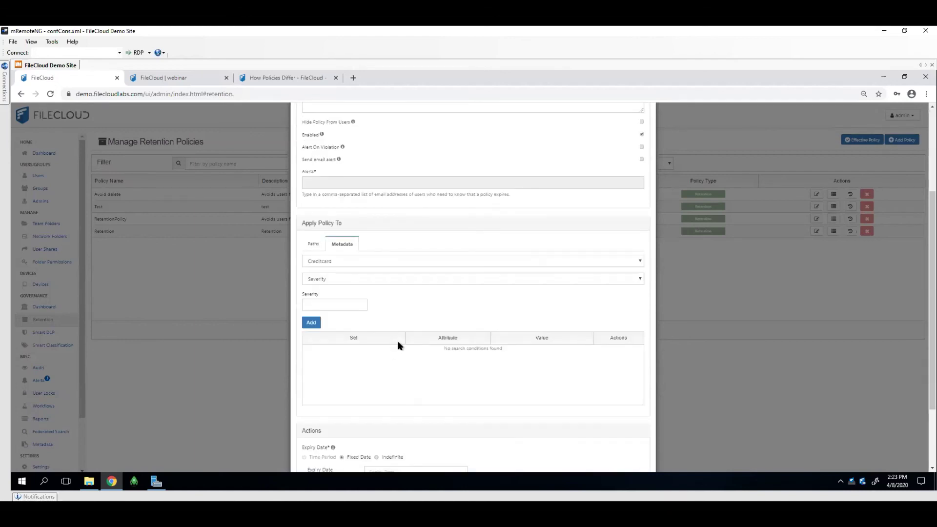
scroll(558, 317, "down", 2)
scroll(557, 318, "up", 2)
left_click(400, 262)
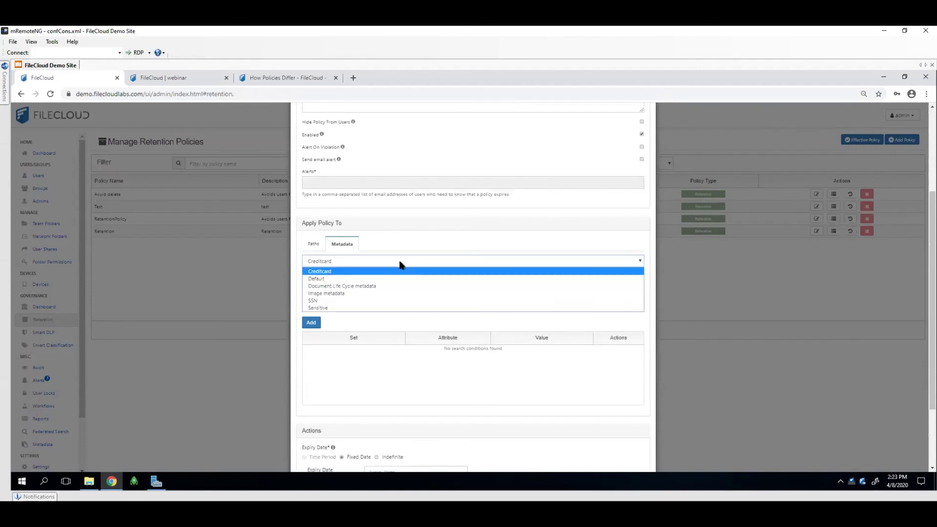
left_click(340, 301)
left_click(329, 301)
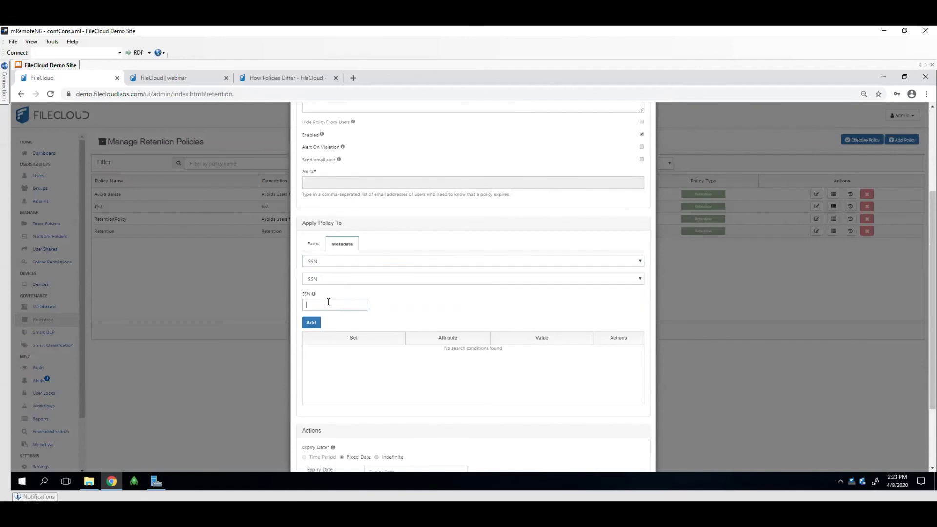
type("Yes")
left_click(314, 324)
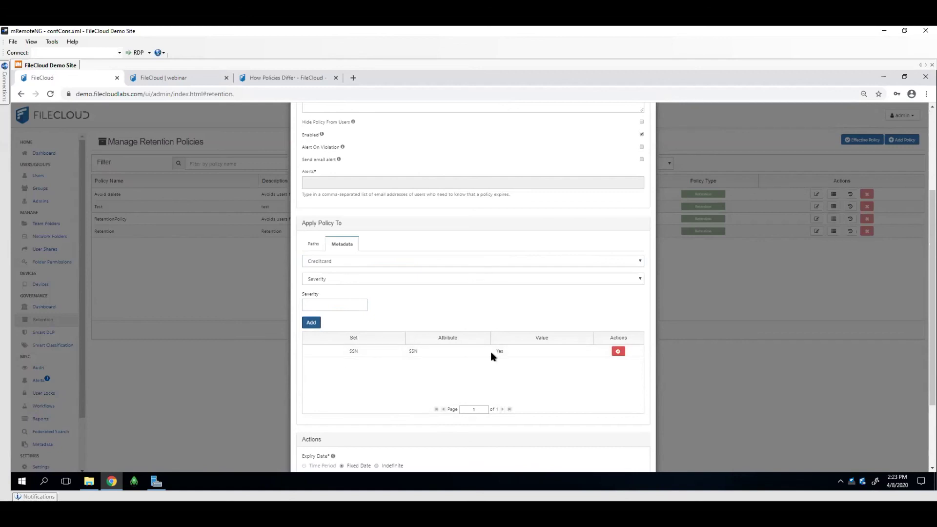
Scroll the policy form to Save/Close, then advance the slideshow from Questions? to Next Steps.
scroll(581, 325, "up", 3)
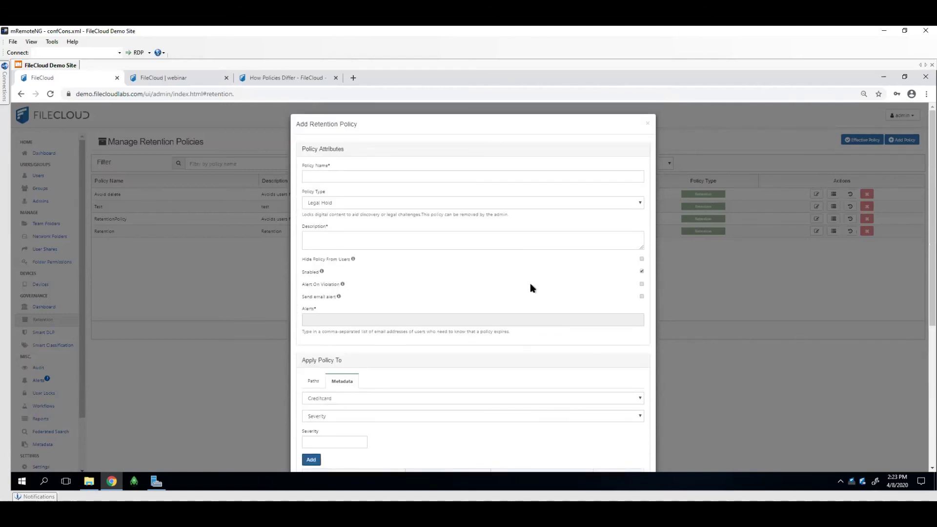
scroll(537, 329, "down", 2)
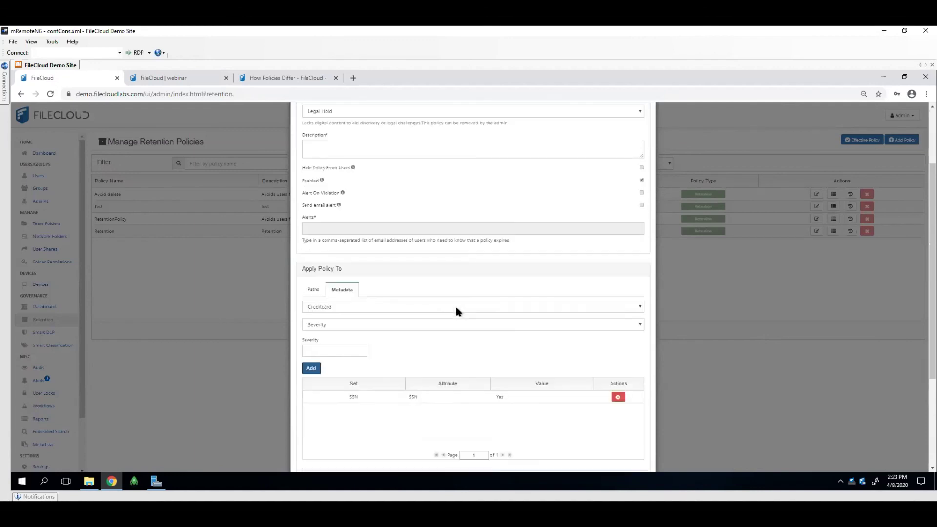
scroll(452, 285, "down", 2)
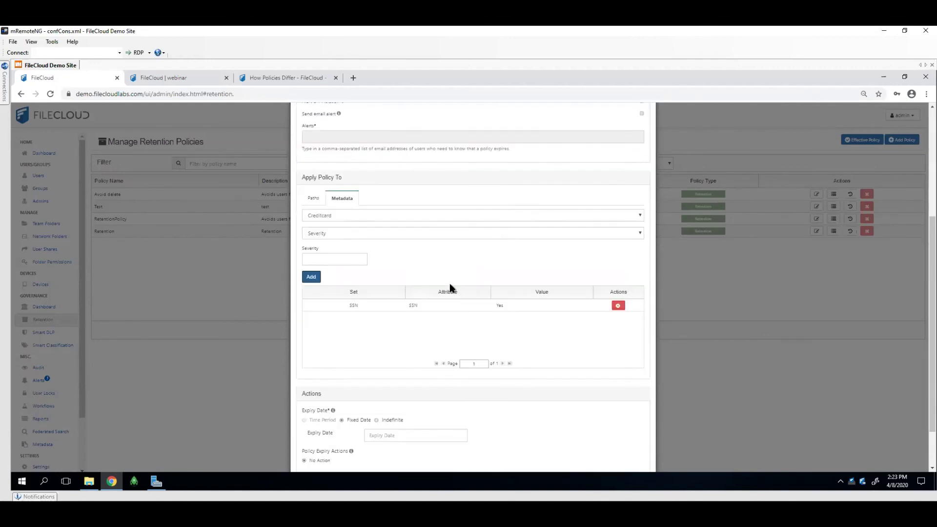
scroll(450, 279, "down", 1)
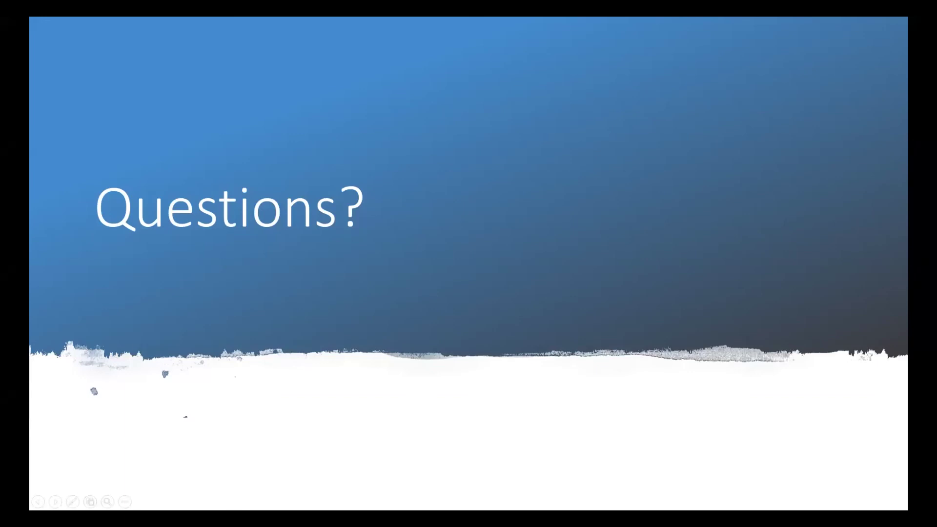
left_click(481, 251)
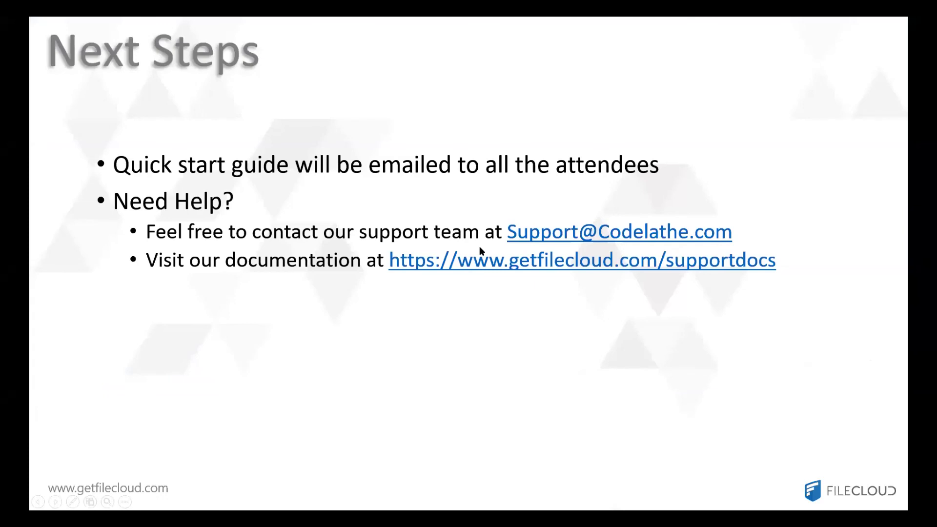